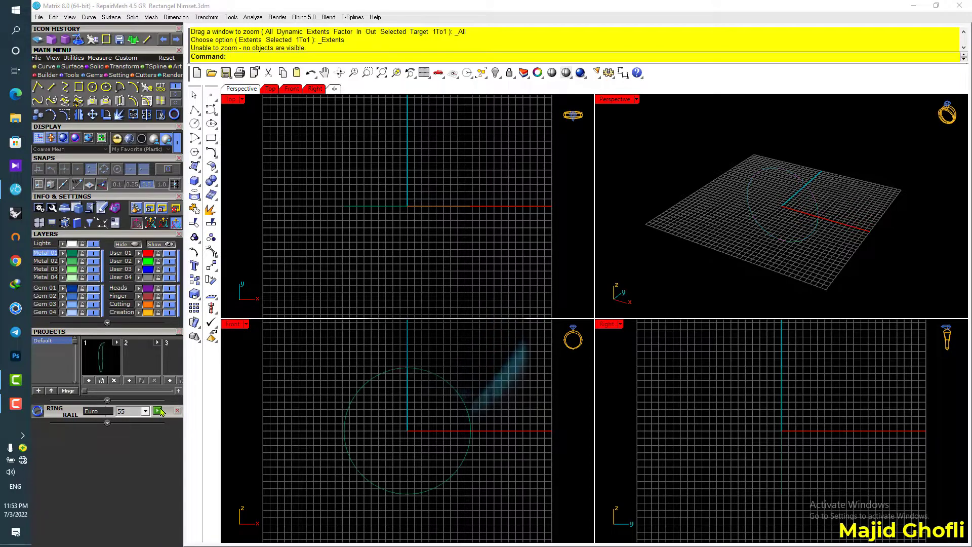
- Load a round diamond of 5.0 mm diameter from the Gem Loader
right_click_drag(457, 406, 472, 405)
double_click(235, 325)
right_click_drag(644, 240, 597, 280)
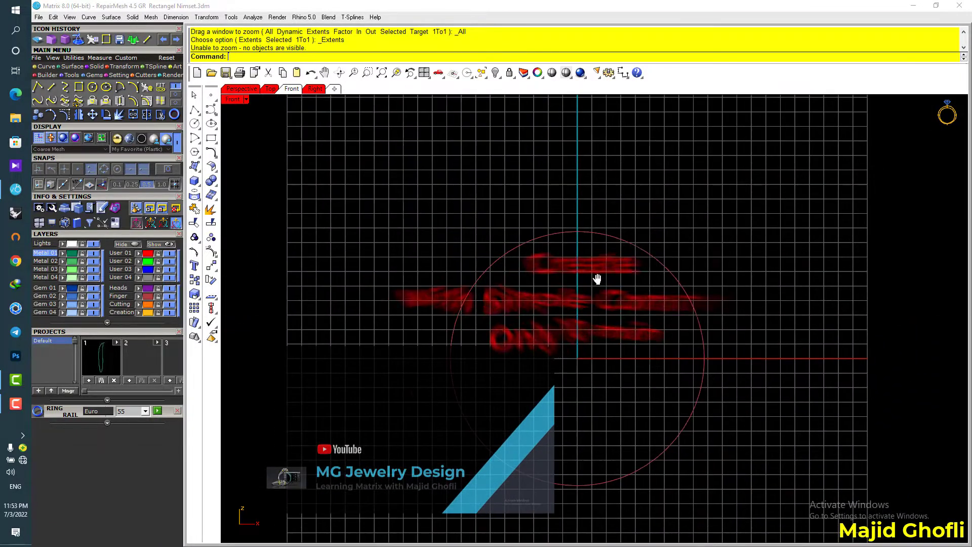
left_click(38, 42)
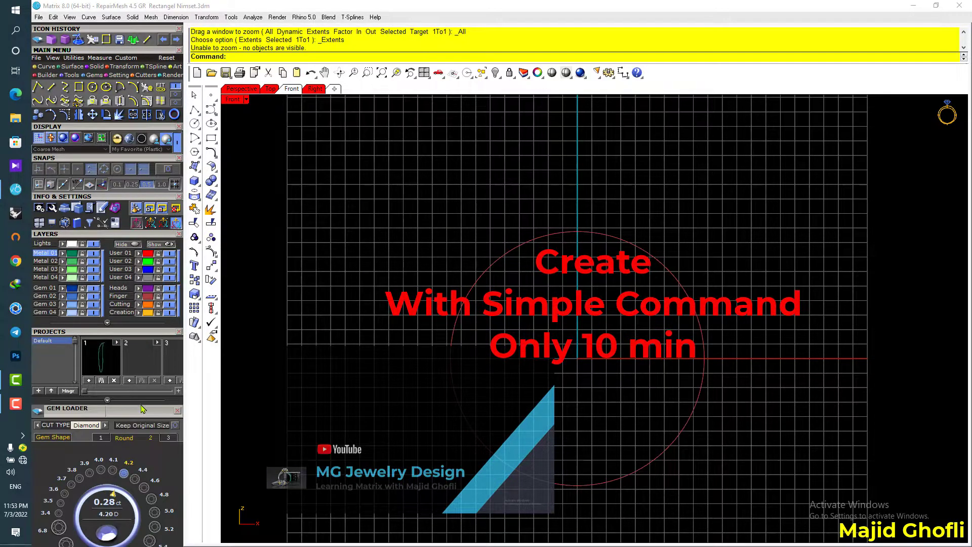
scroll(142, 409, "down", 4)
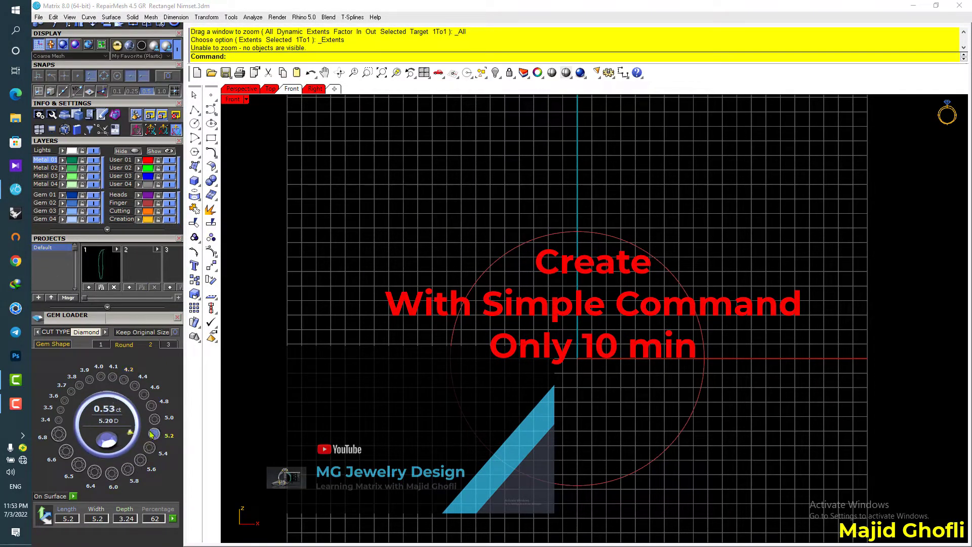
left_click(154, 418)
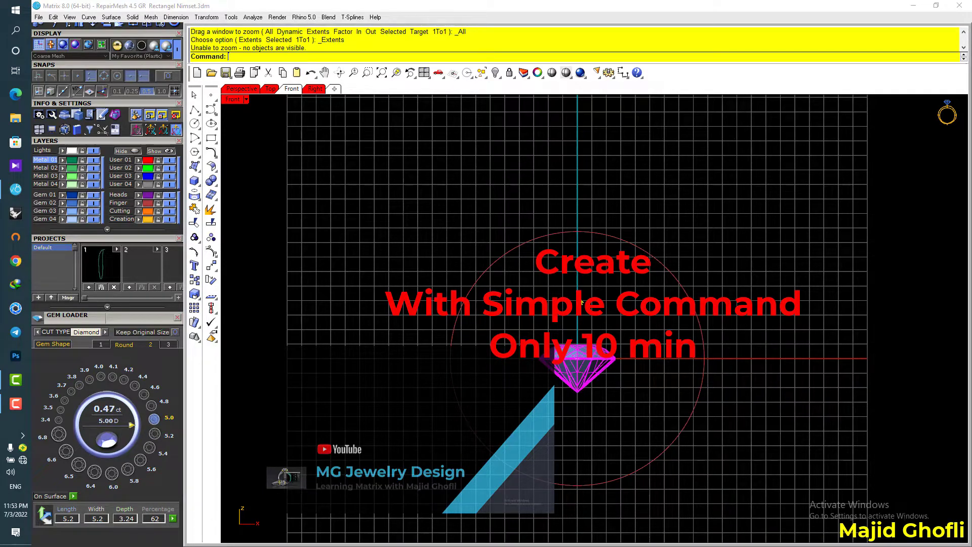
- Move the diamond straight up in the Front view until it sits above the ring rail circle
left_click_drag(577, 335, 580, 161)
right_click_drag(608, 191, 598, 229)
scroll(590, 226, "up", 3)
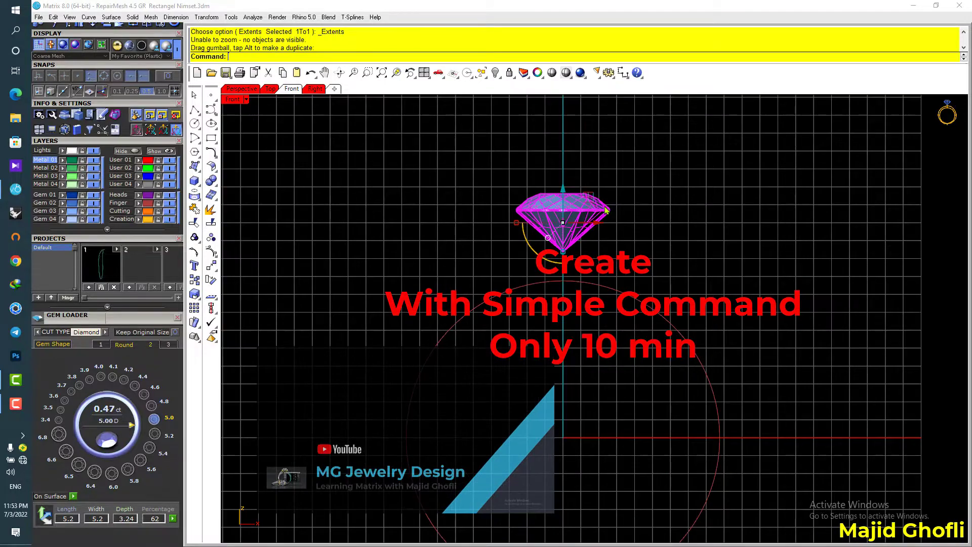
left_click(622, 172)
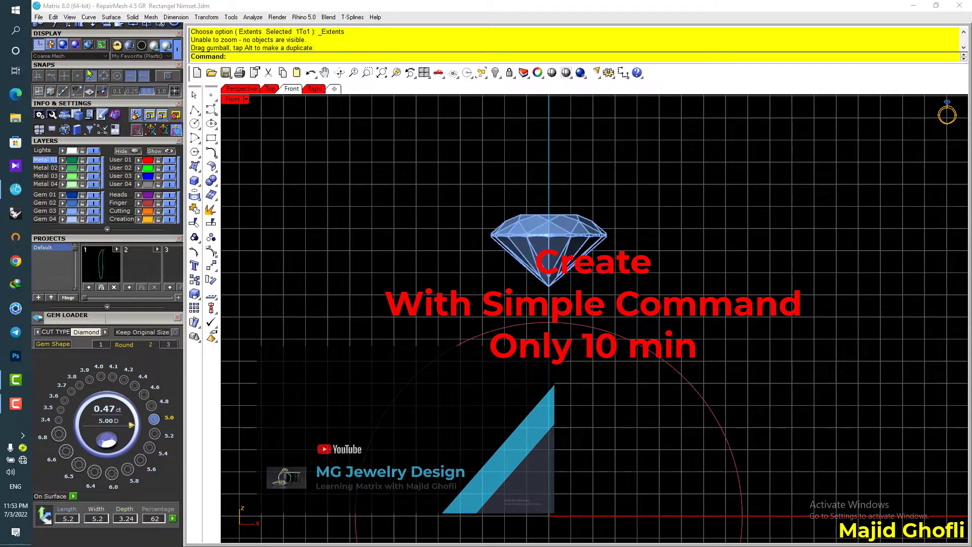
- Draw a centre-based rectangle in the Front view from the gem's bottom tip to a corner just outside its girdle
left_click_drag(96, 66, 105, 157)
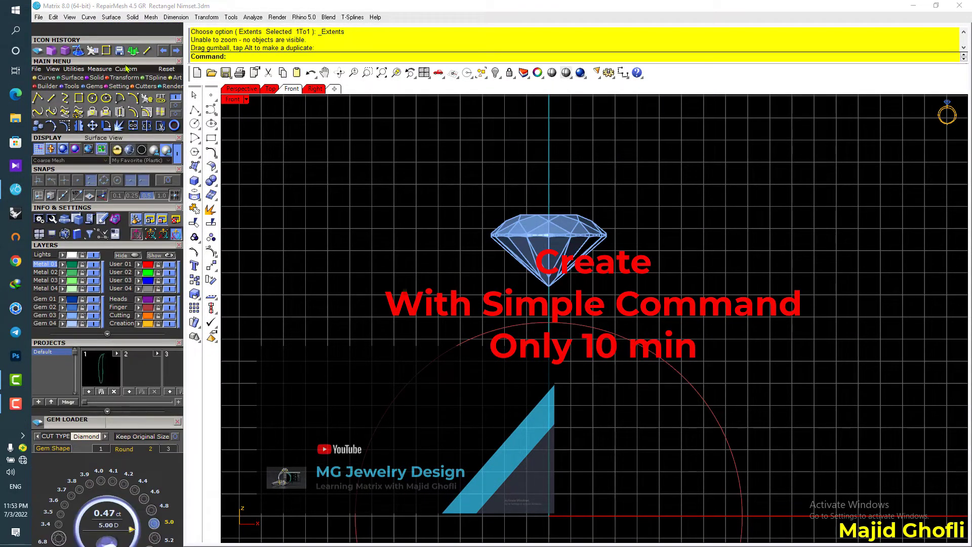
left_click(106, 51)
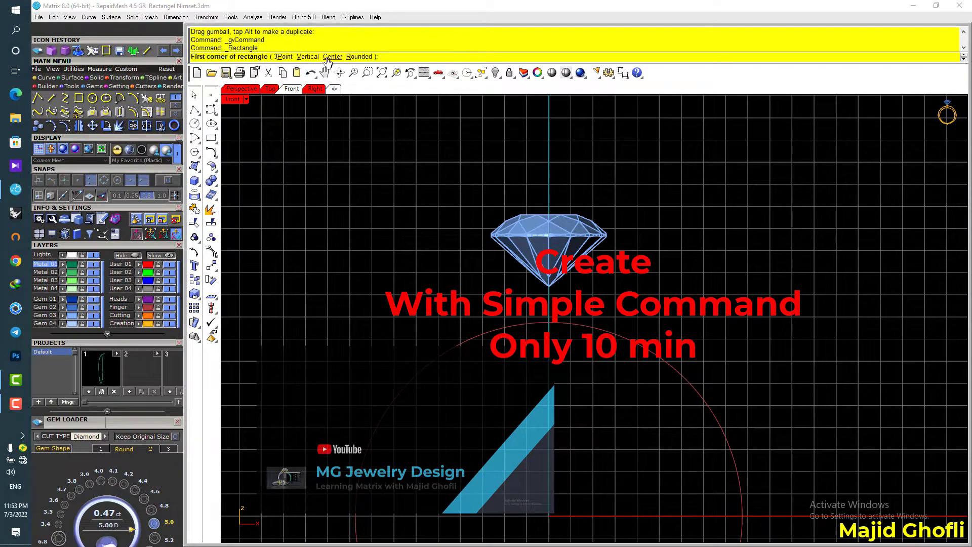
left_click(331, 57)
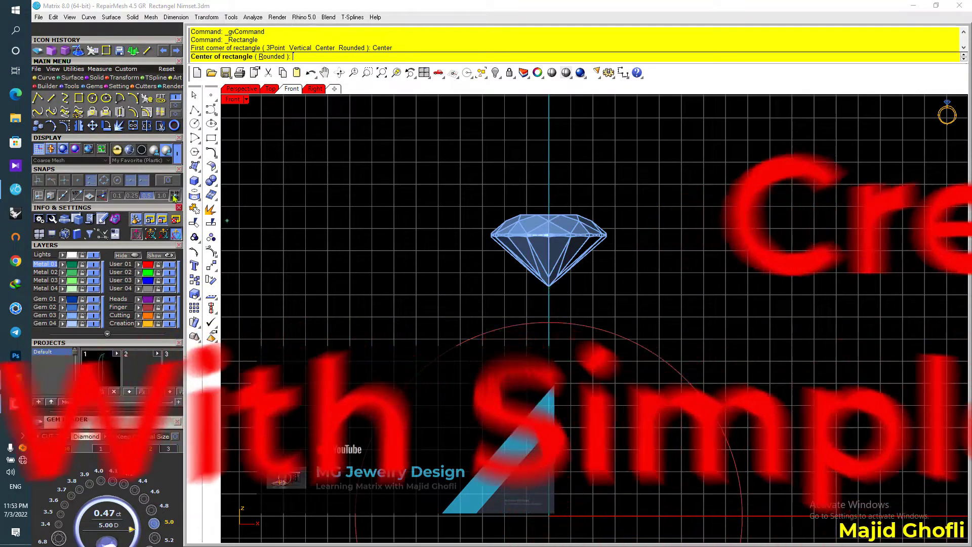
left_click(551, 287)
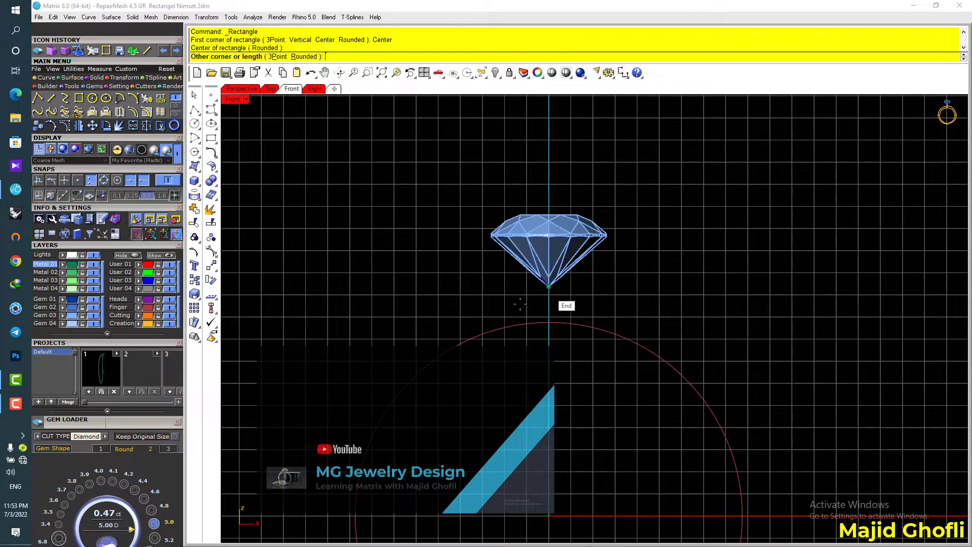
left_click(482, 236)
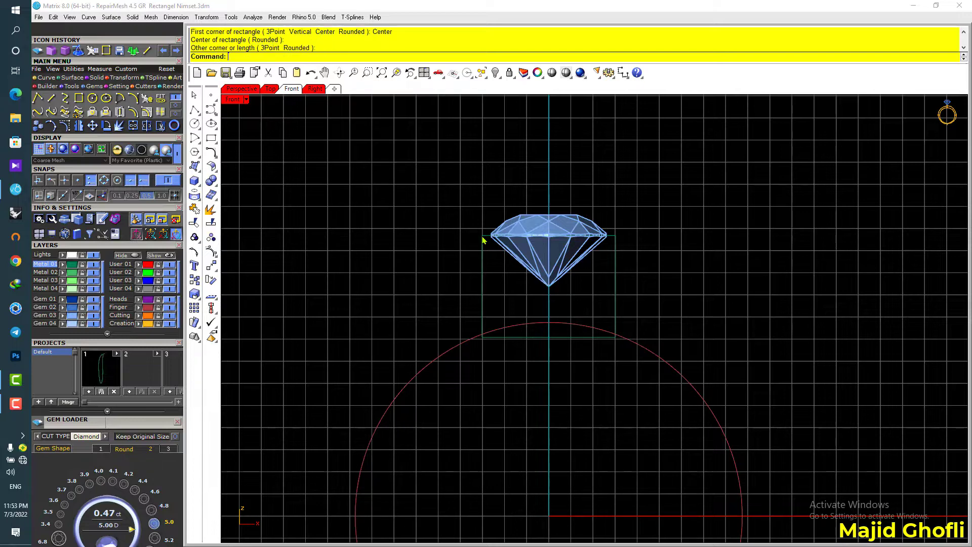
- Reduce the rectangle's height and shift it vertically so it spans from the gem's girdle to just above the ring rail
left_click(542, 336)
scroll(544, 280, "up", 2)
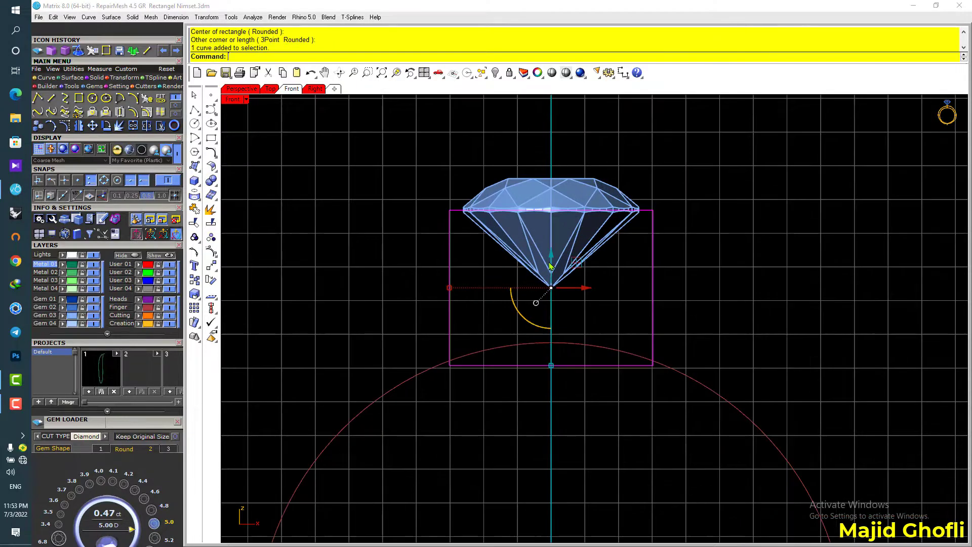
left_click_drag(551, 267, 549, 230)
left_click_drag(550, 335, 550, 321)
left_click_drag(553, 223, 557, 238)
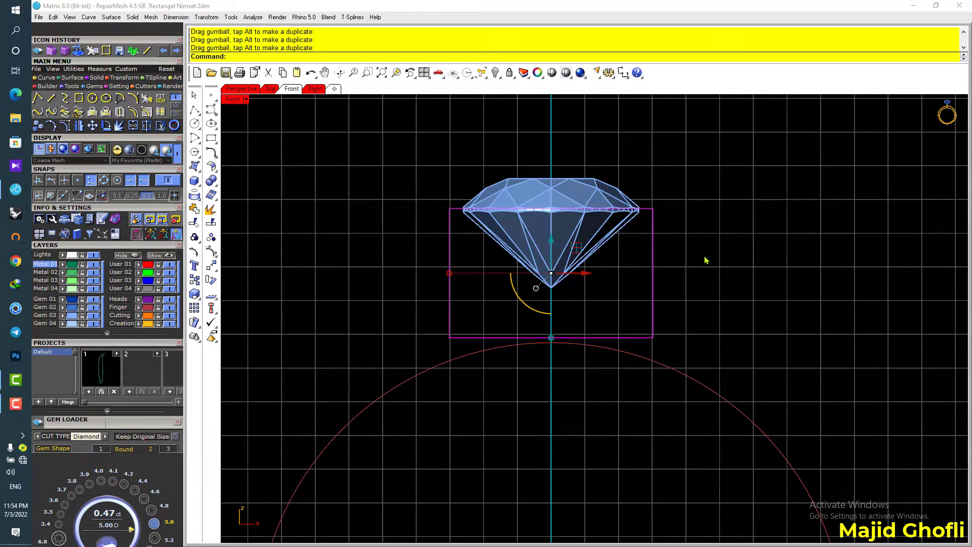
- Extrude the rectangle to both sides as a capped solid, reaching slightly beyond the gem's outline in the Top view
double_click(234, 101)
left_click(133, 50)
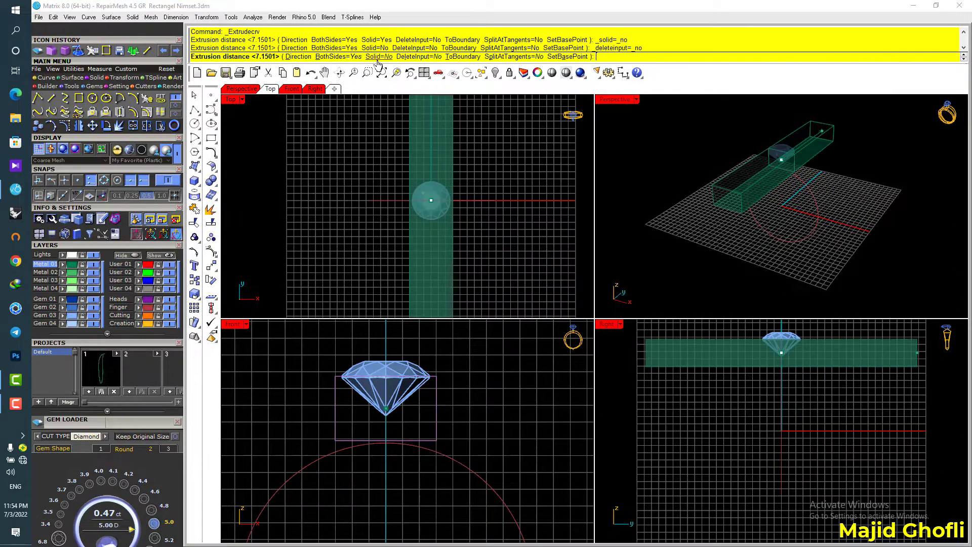
left_click(390, 56)
scroll(445, 188, "up", 10)
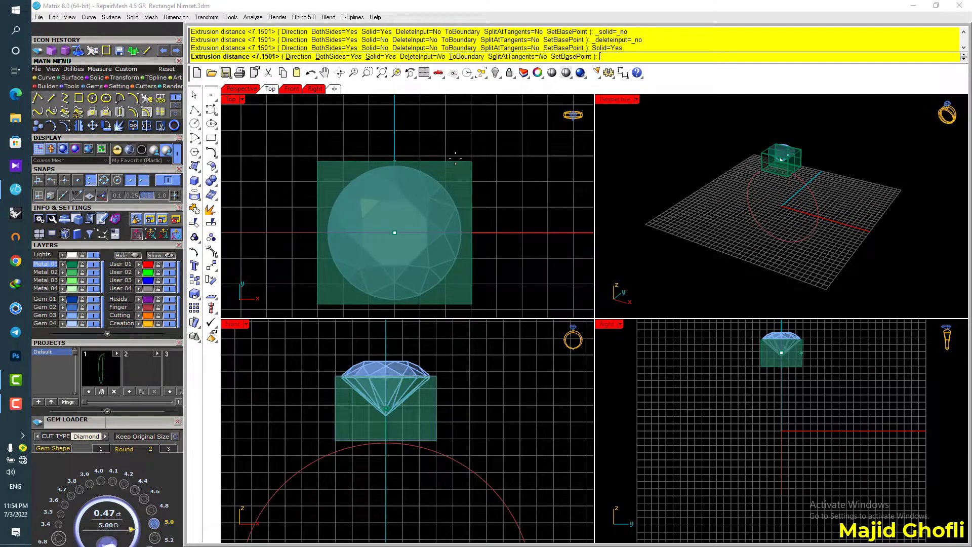
left_click(455, 156)
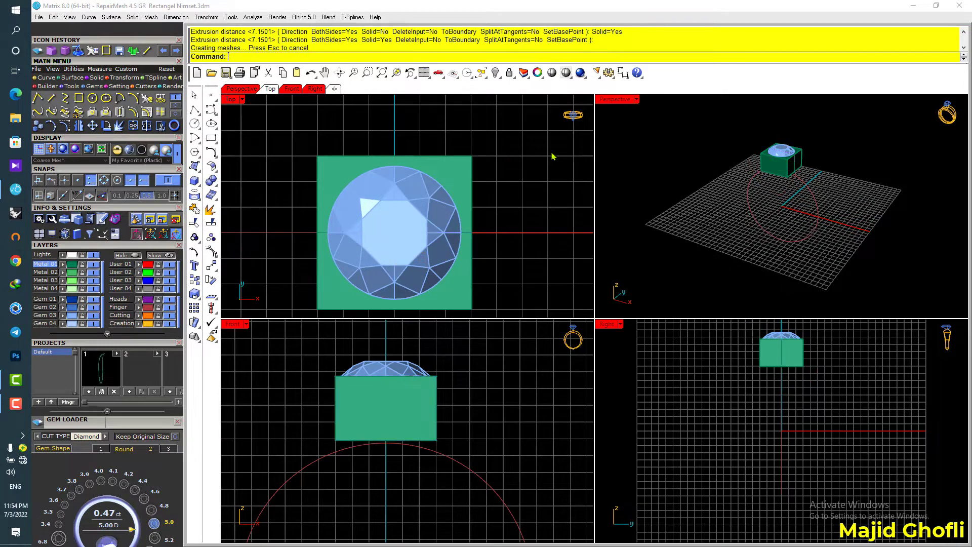
- Fillet the box's four bottom edges and four vertical corner edges with a radius of 1
double_click(621, 100)
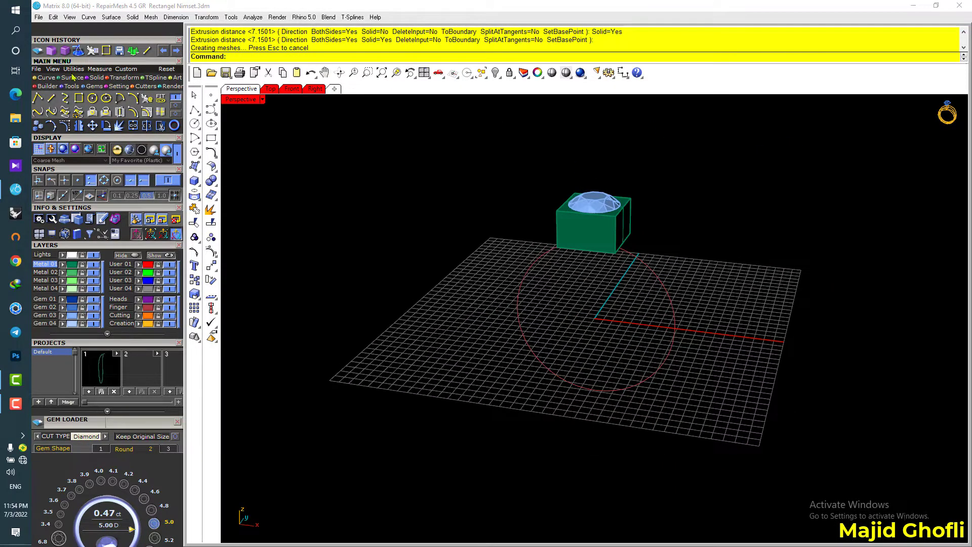
left_click(94, 78)
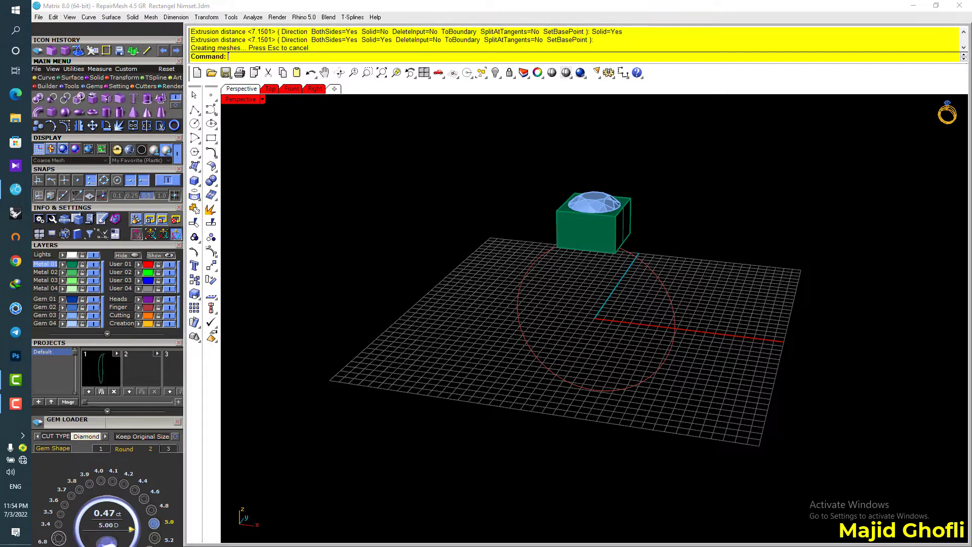
left_click(119, 97)
scroll(624, 238, "up", 3)
left_click(587, 248)
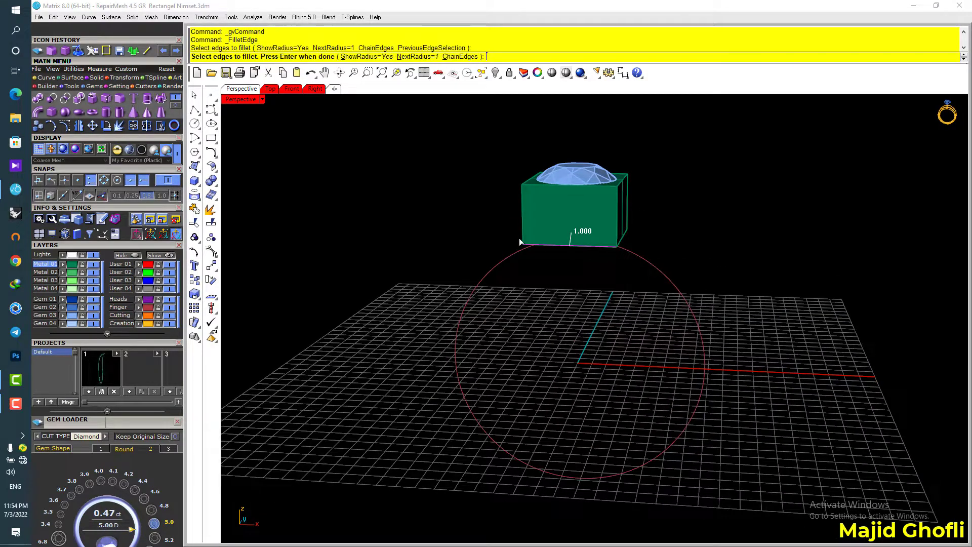
left_click_drag(489, 220, 763, 303)
right_click_drag(763, 304, 570, 268)
scroll(539, 248, "up", 4)
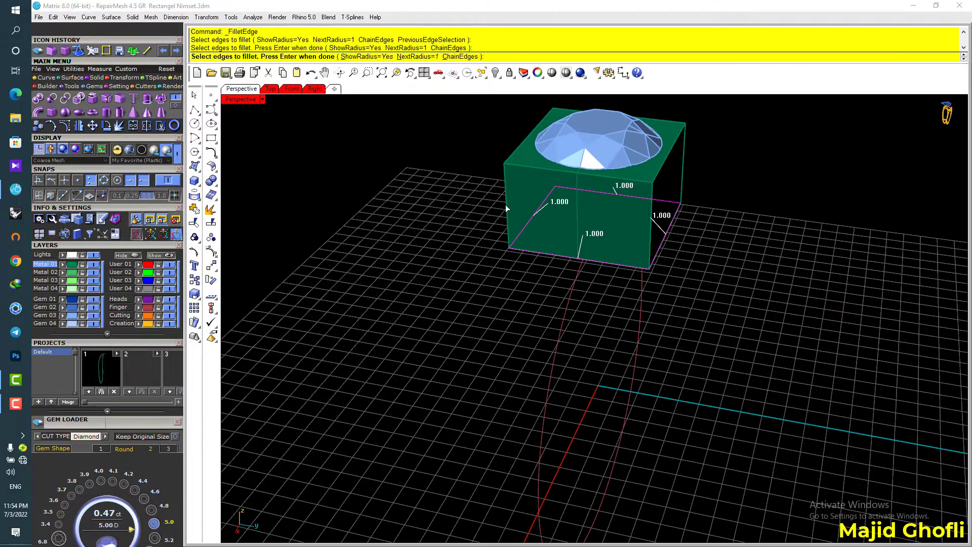
left_click(505, 204)
left_click(651, 211)
left_click(684, 163)
right_click_drag(729, 189, 937, 208)
left_click(509, 182)
right_click_drag(509, 183, 469, 195)
key("Return")
key("Return")
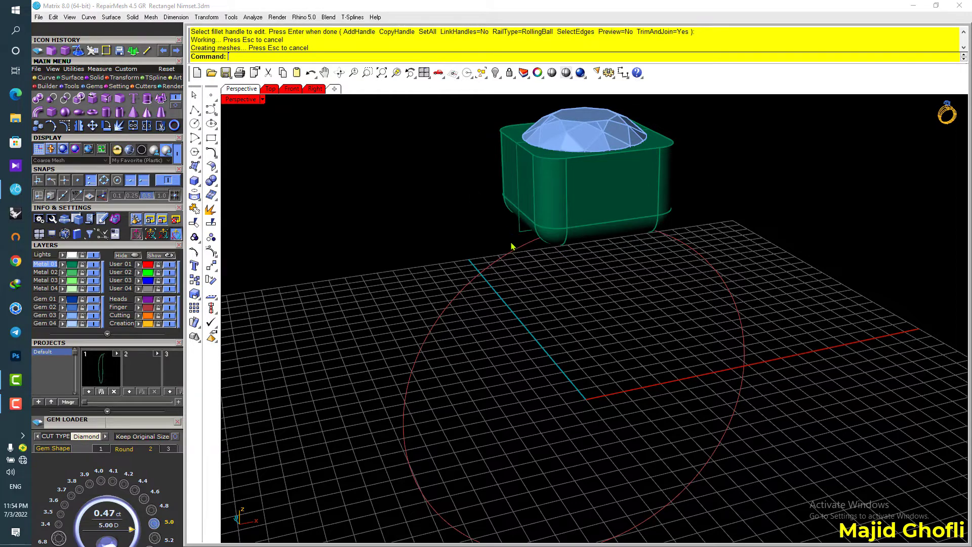
right_click_drag(512, 245, 382, 175)
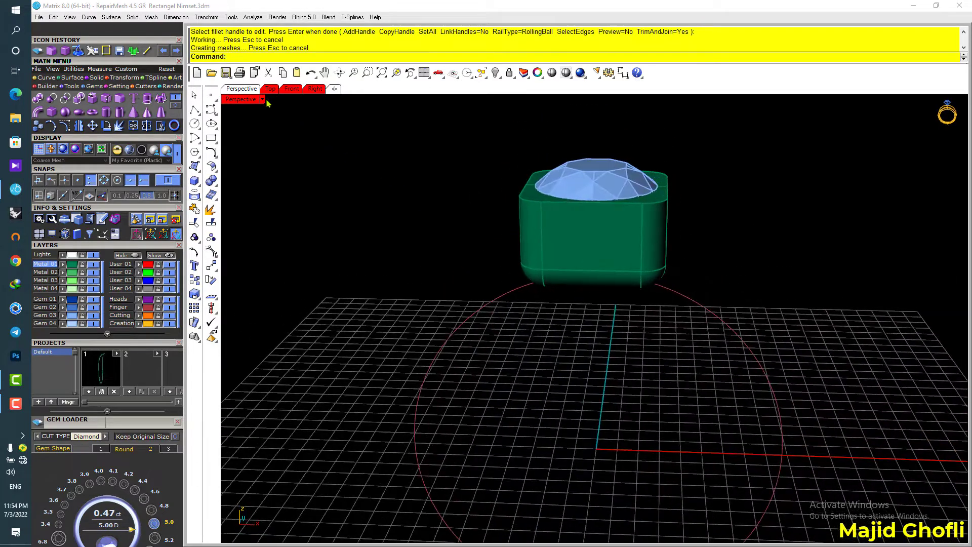
- Set the Front viewport to Wireframe display and maximize it around the gem and filleted box
double_click(243, 100)
left_click(283, 338)
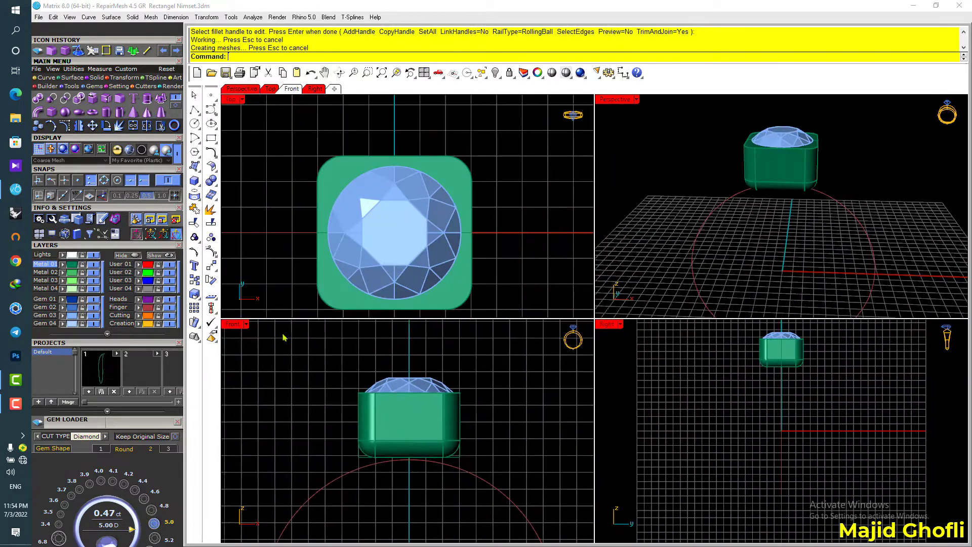
left_click(238, 325)
left_click(281, 34)
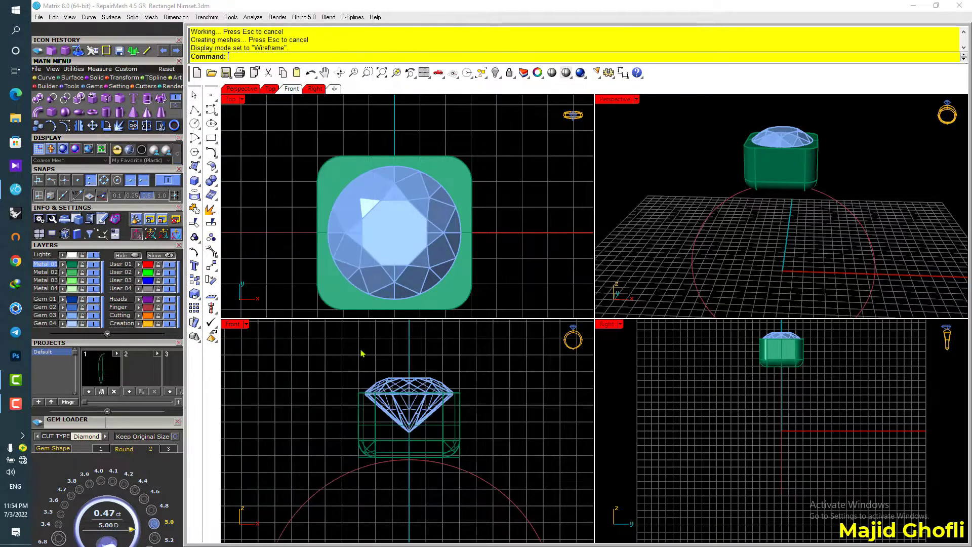
double_click(238, 324)
scroll(473, 286, "up", 2)
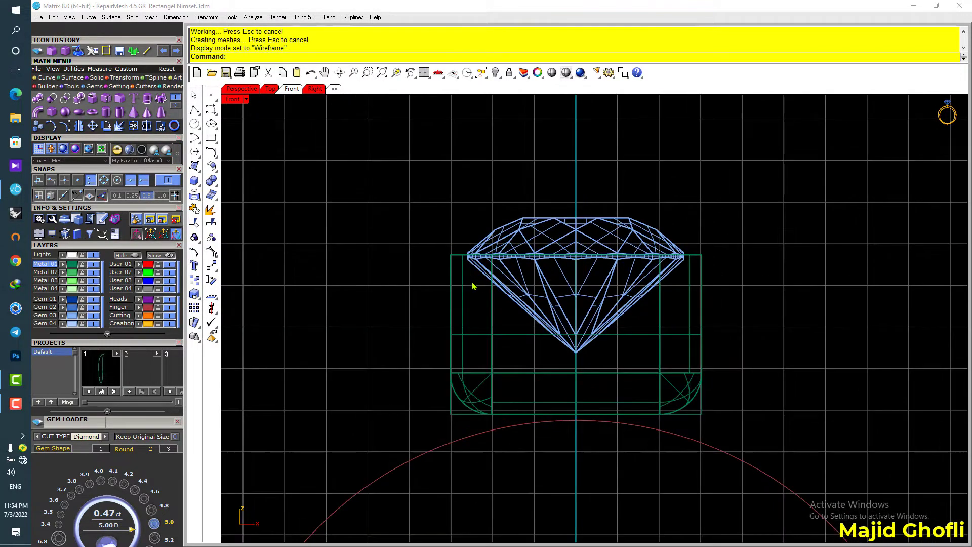
- Draw a second centre-based rectangle from the gem's bottom tip, about as wide as the box's flat underside
left_click(105, 51)
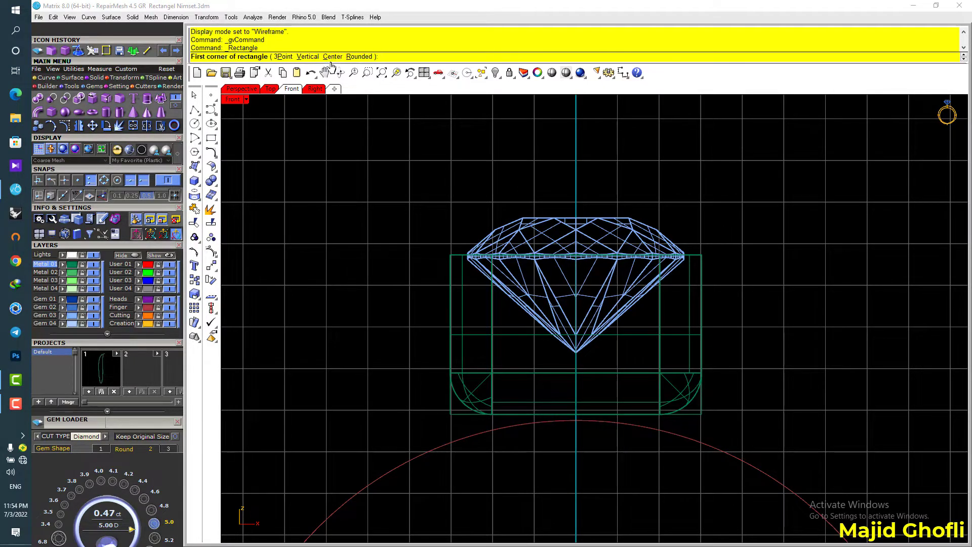
left_click(333, 56)
left_click(571, 354)
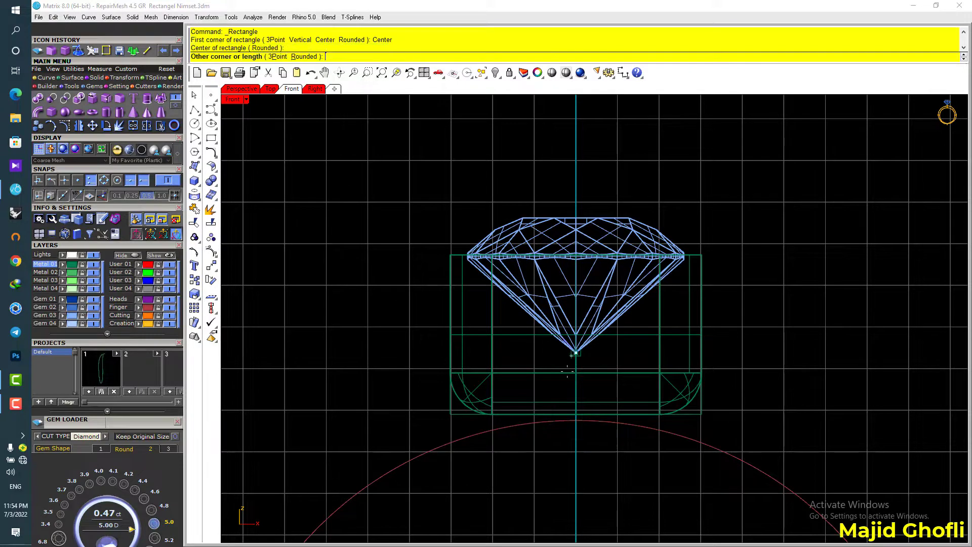
left_click(493, 427)
- Raise the second rectangle so its upper edge clears the gem's top, and narrow it slightly
left_click(562, 435)
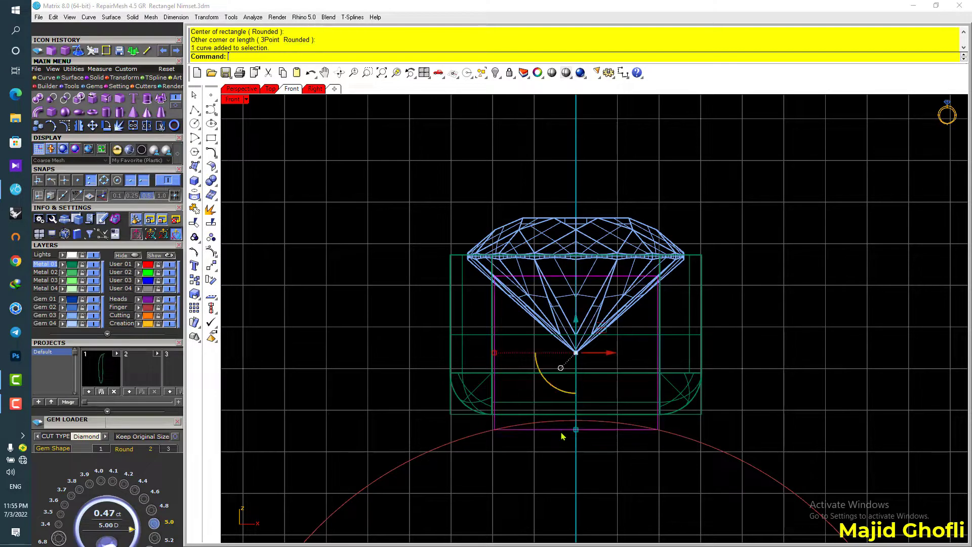
left_click_drag(577, 335, 581, 257)
scroll(516, 260, "up", 2)
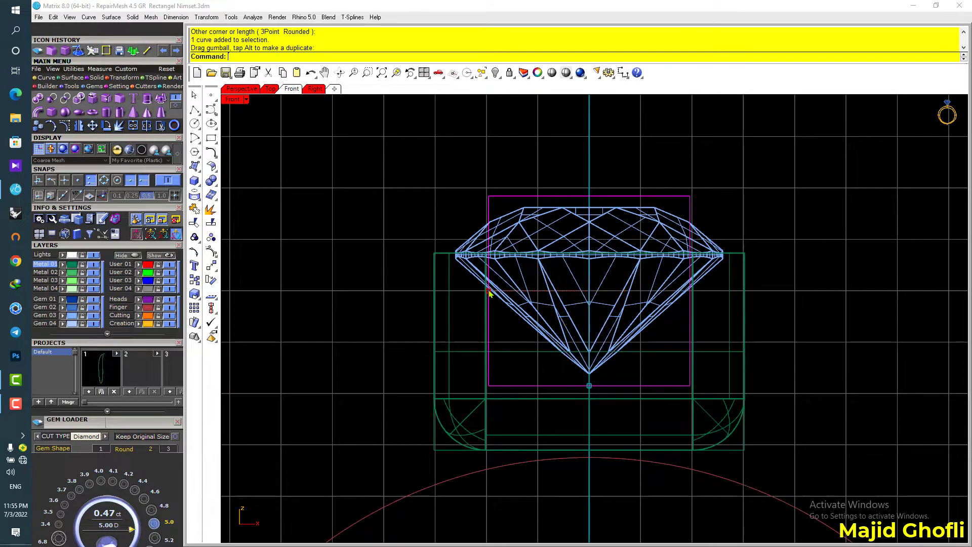
left_click_drag(489, 293, 495, 291)
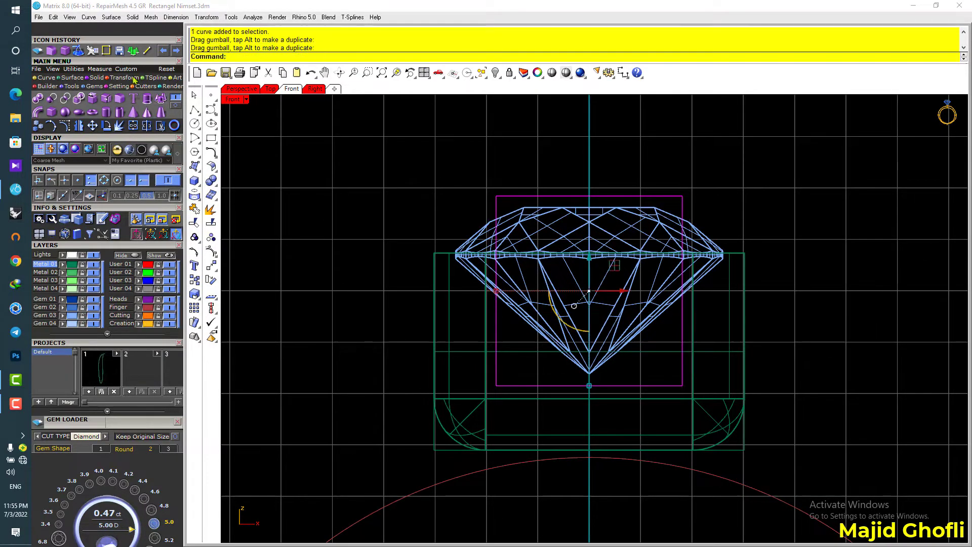
- Try to round all corners of the second rectangle with a 0.5 fillet radius
left_click(54, 86)
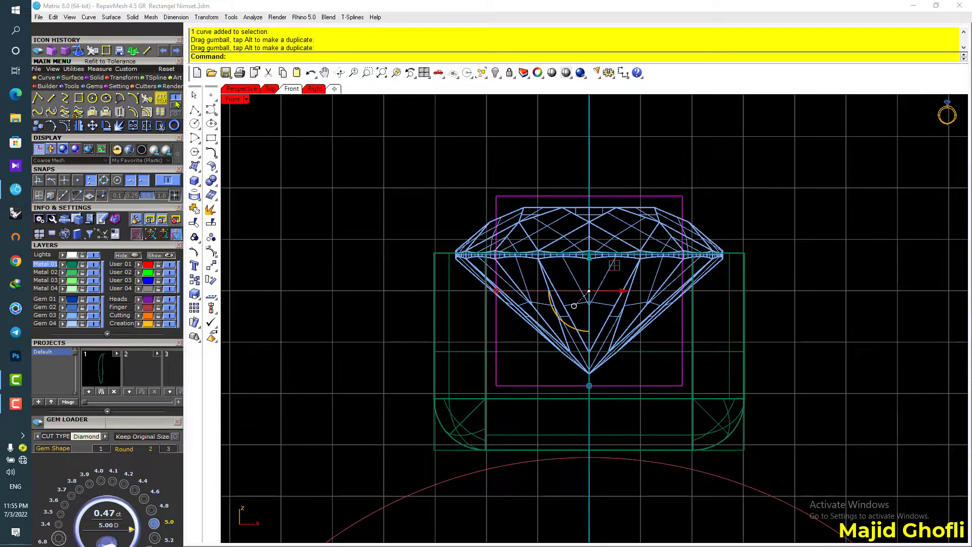
left_click(174, 105)
left_click(51, 98)
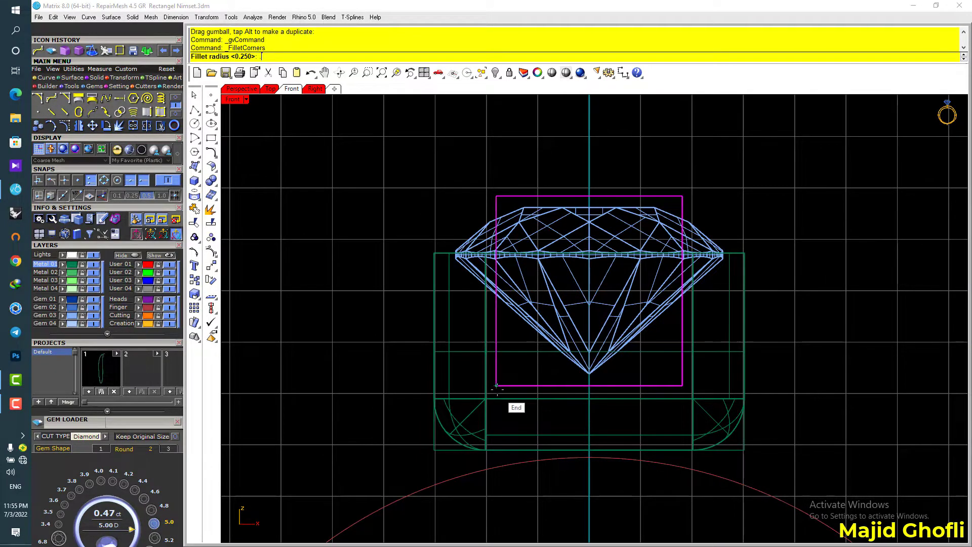
type(".5")
key("Return")
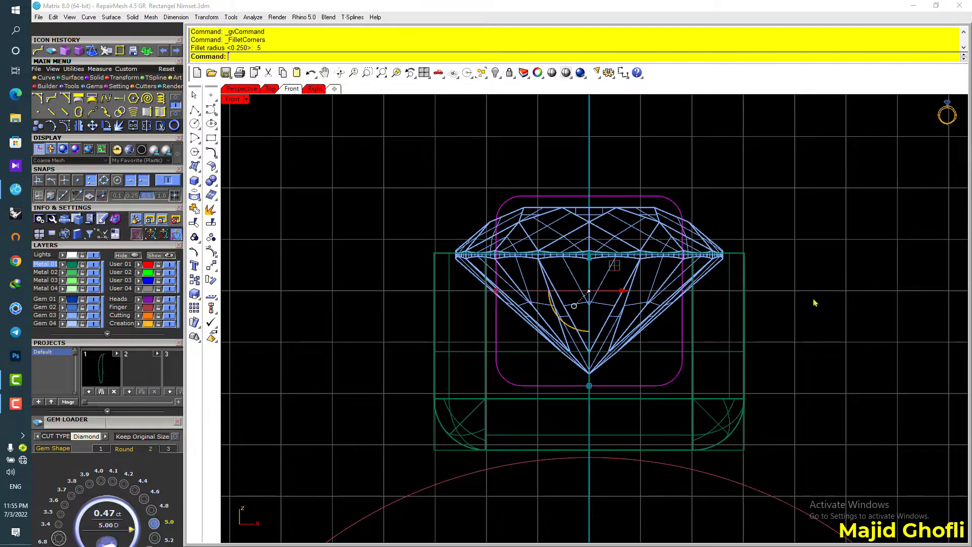
right_click_drag(814, 303, 767, 292)
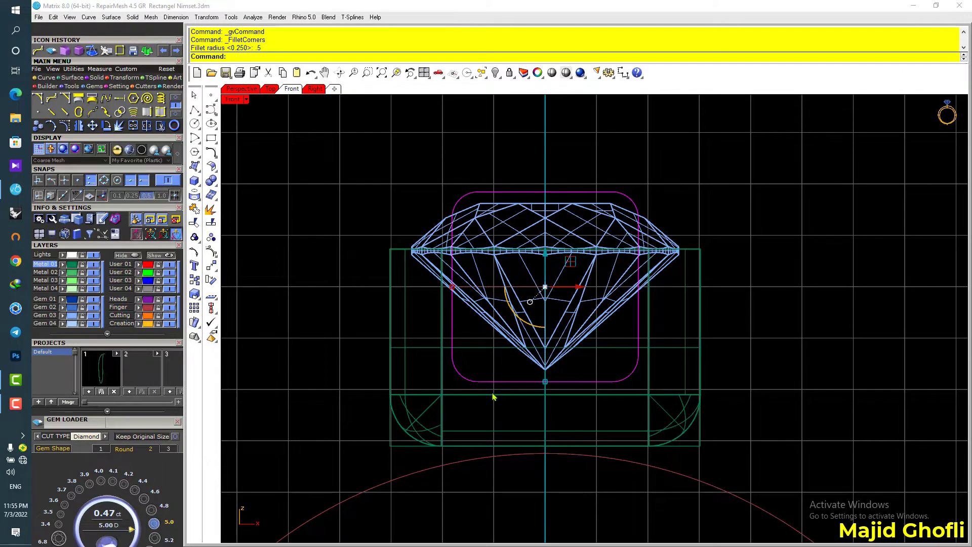
key("ctrl+z")
- Round all corners of the second rectangle with a 0.7 fillet radius
key("Return")
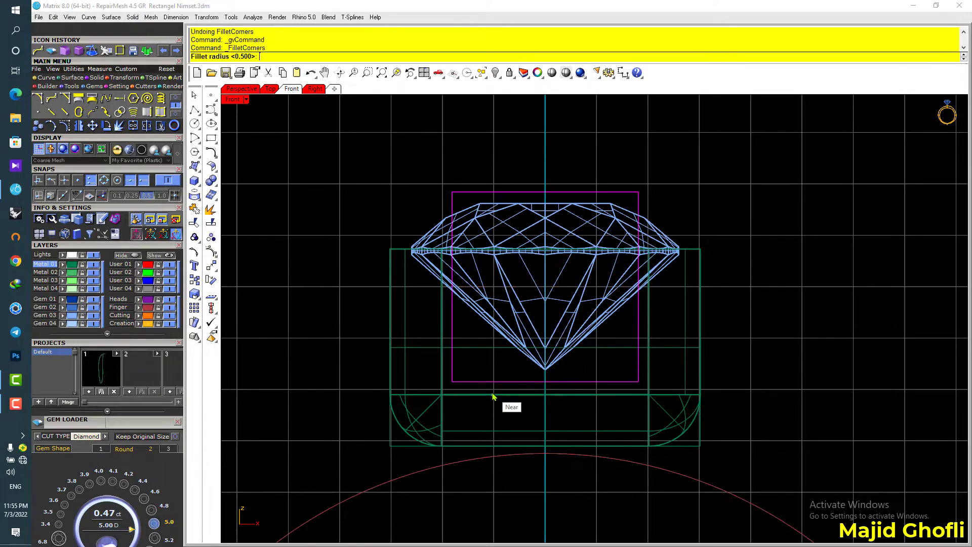
key("Return")
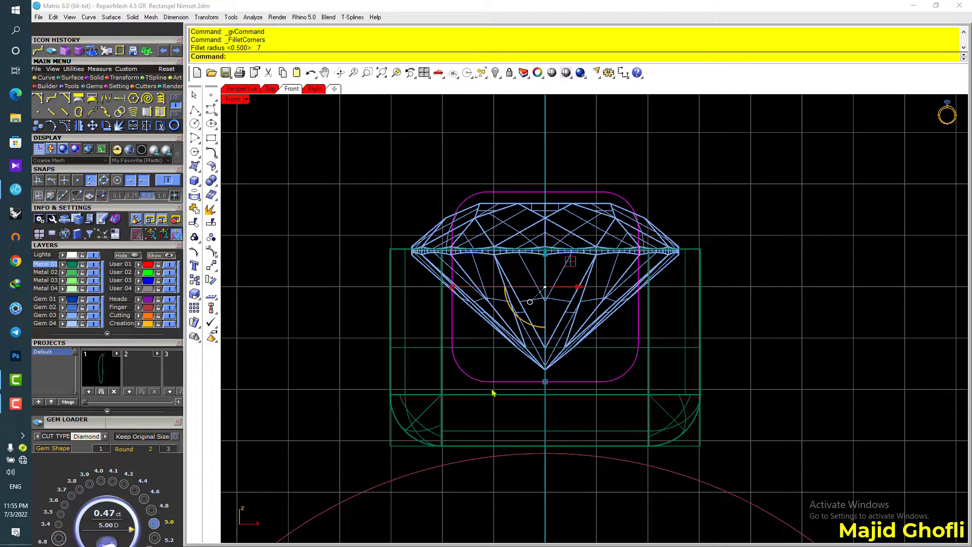
- Extrude the rounded rectangle straight to both sides as a solid bar that extends past the front and back of the box
double_click(234, 100)
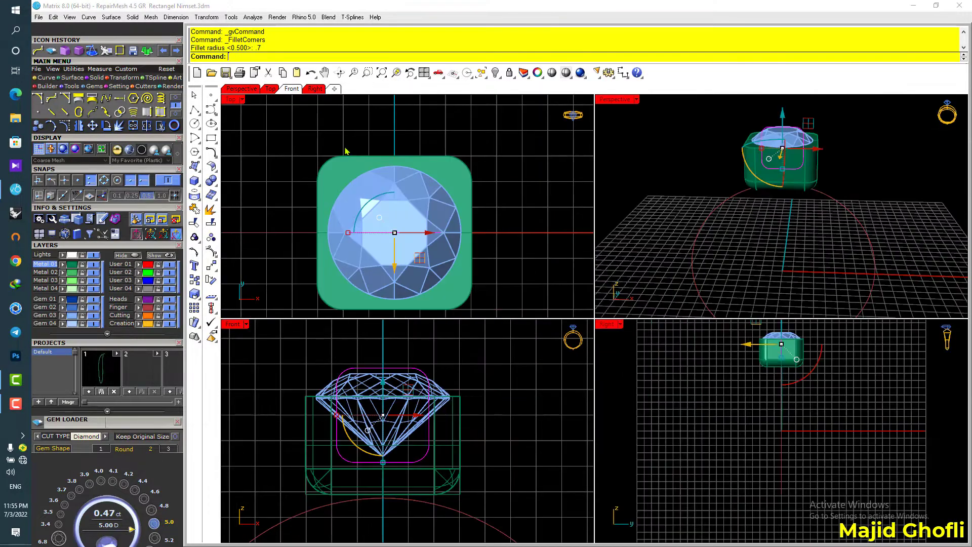
mouse_move(362, 134)
right_mouse_down()
mouse_move(393, 131)
mouse_move(376, 131)
right_mouse_up()
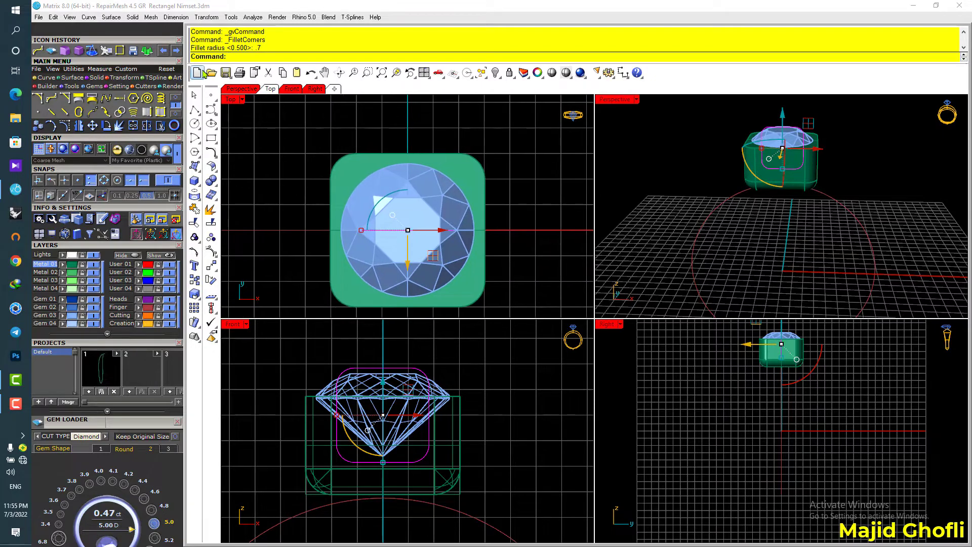
left_click(306, 57)
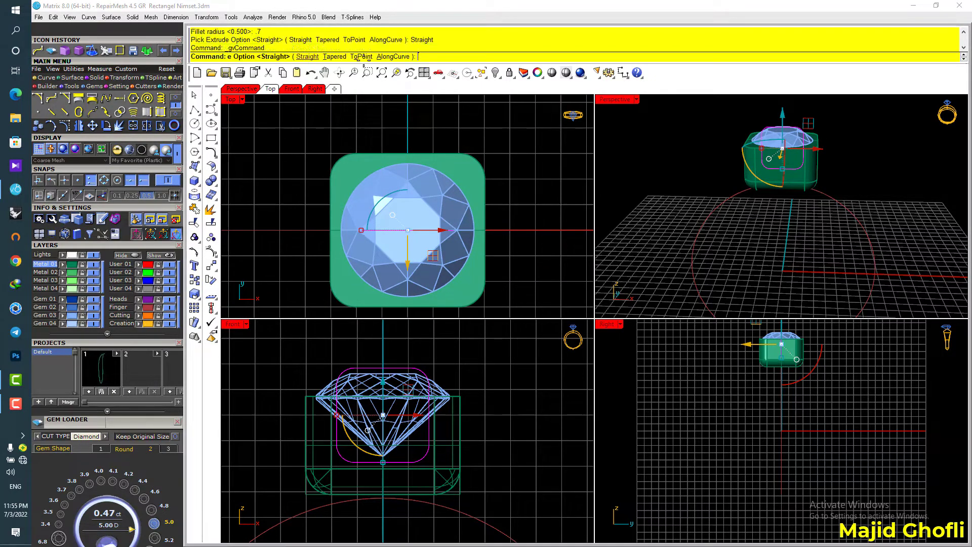
left_click(379, 57)
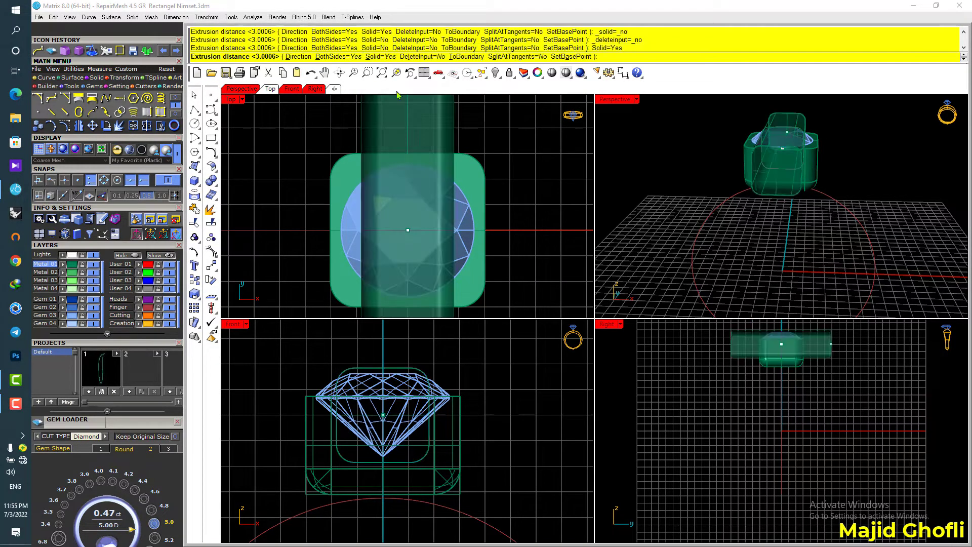
left_click(421, 135)
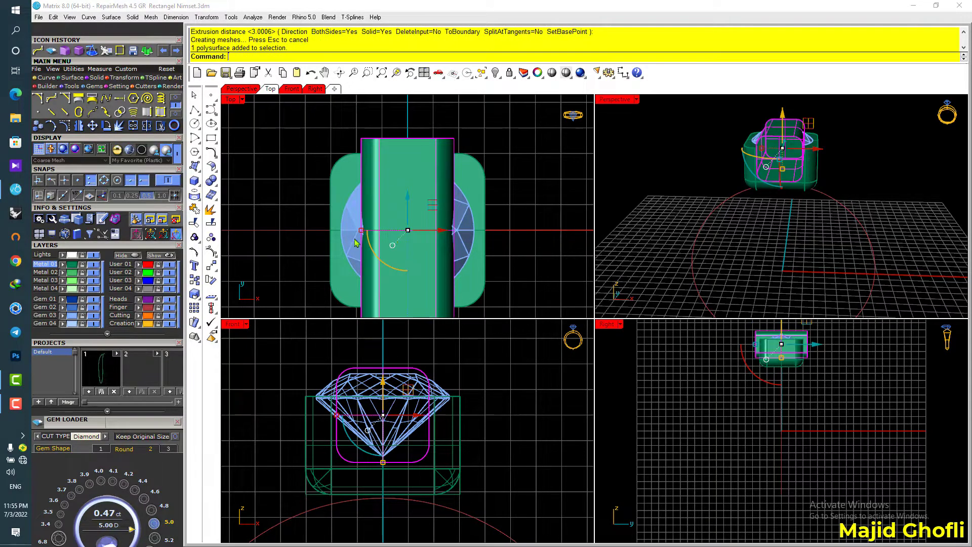
- Narrow the extruded bar slightly in the Top viewport and add a copy rotated 90 degrees to form a cross
scroll(356, 241, "up", 1)
left_click_drag(362, 230, 365, 225)
scroll(377, 217, "down", 3)
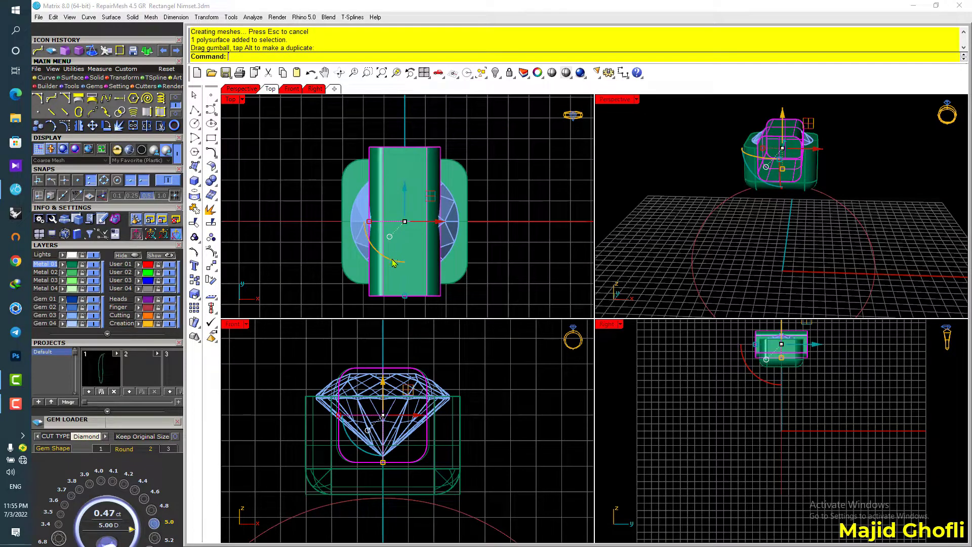
left_click_drag(394, 263, 457, 233)
key("alt")
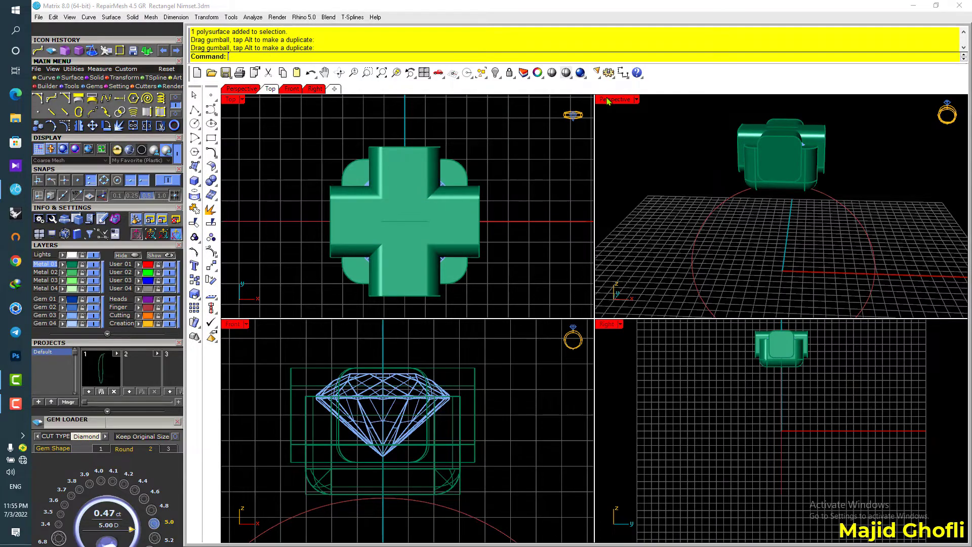
- Try to subtract one bar of the cross from the filleted box with Boolean Difference in the maximized Perspective view
double_click(608, 100)
right_click_drag(602, 210, 455, 208)
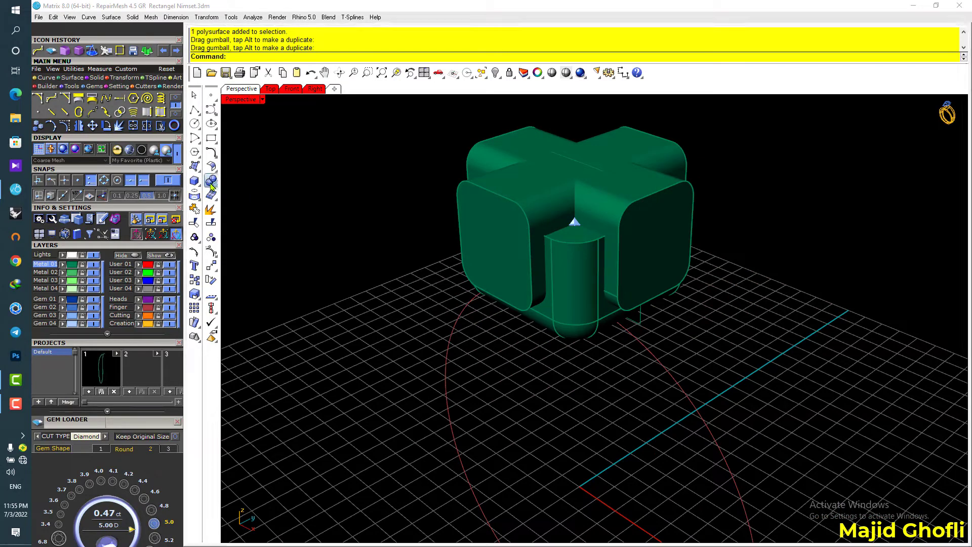
left_click(211, 185)
left_click(238, 188)
left_click(560, 323)
right_click(561, 324)
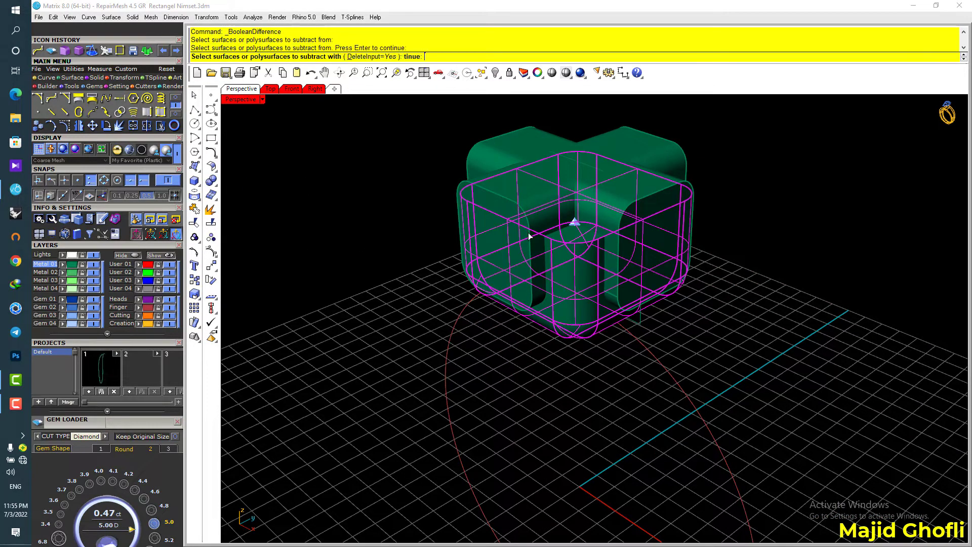
left_click(605, 196)
right_click(605, 196)
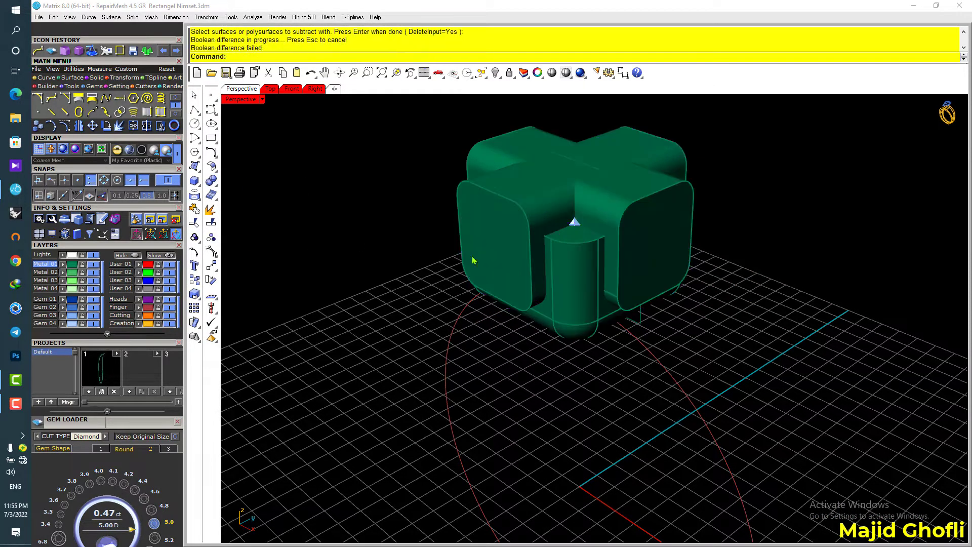
- Subtract one bar of the cross from the filleted box with Boolean Difference to open two opposite sides
right_click(566, 302)
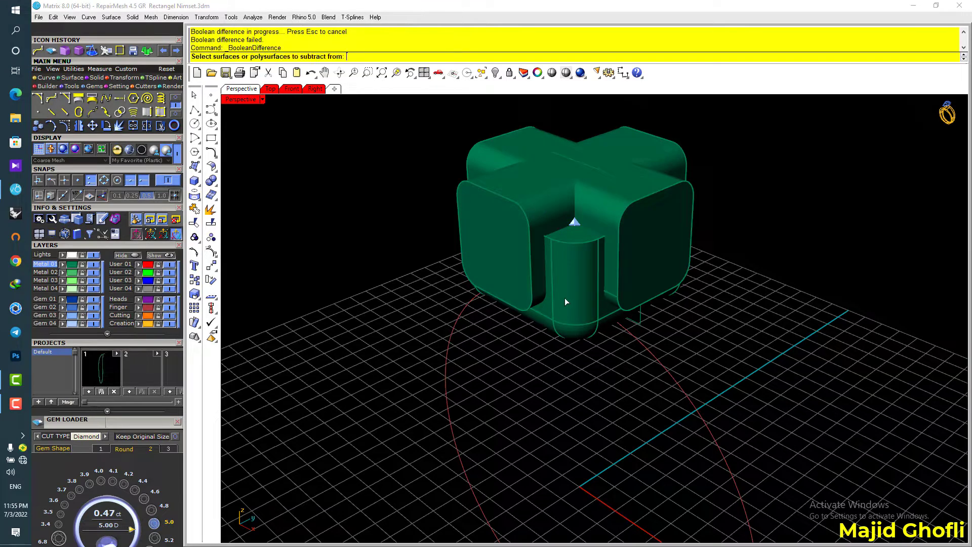
left_click(212, 186)
left_click(238, 189)
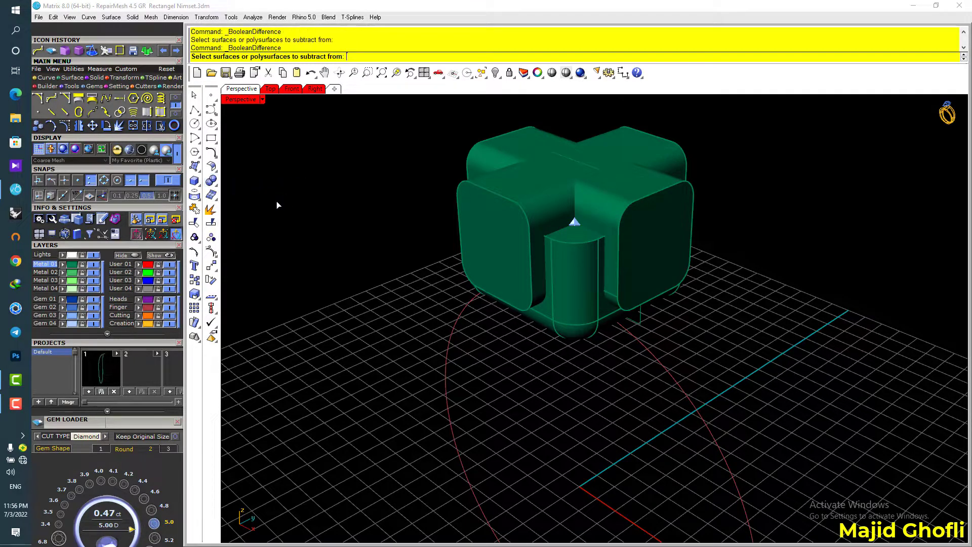
left_click(570, 277)
right_click(570, 278)
left_click(639, 232)
right_click(640, 232)
right_click_drag(639, 231, 617, 264)
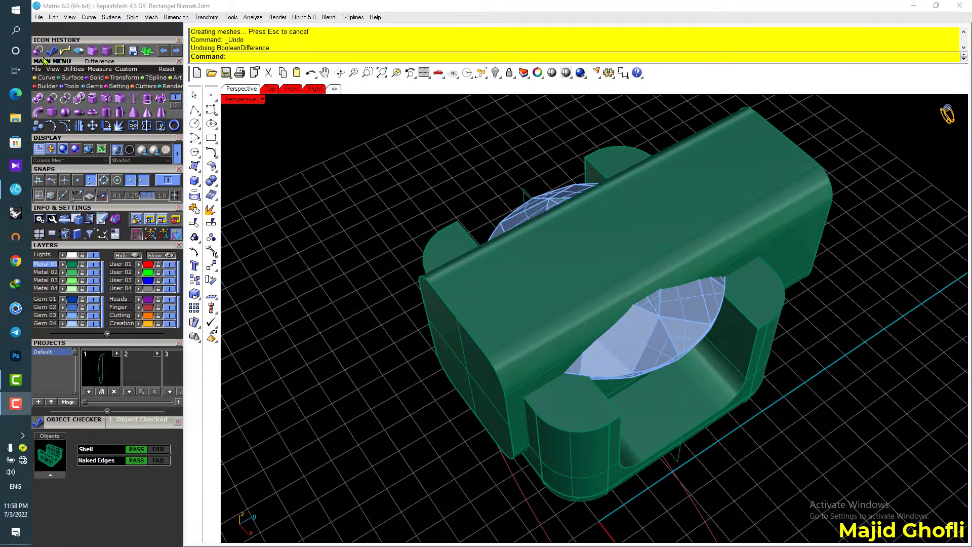
- Subtract the remaining bar from the box with Boolean Difference to open the other two sides and leave four corner prongs
left_click(39, 52)
left_click(590, 430)
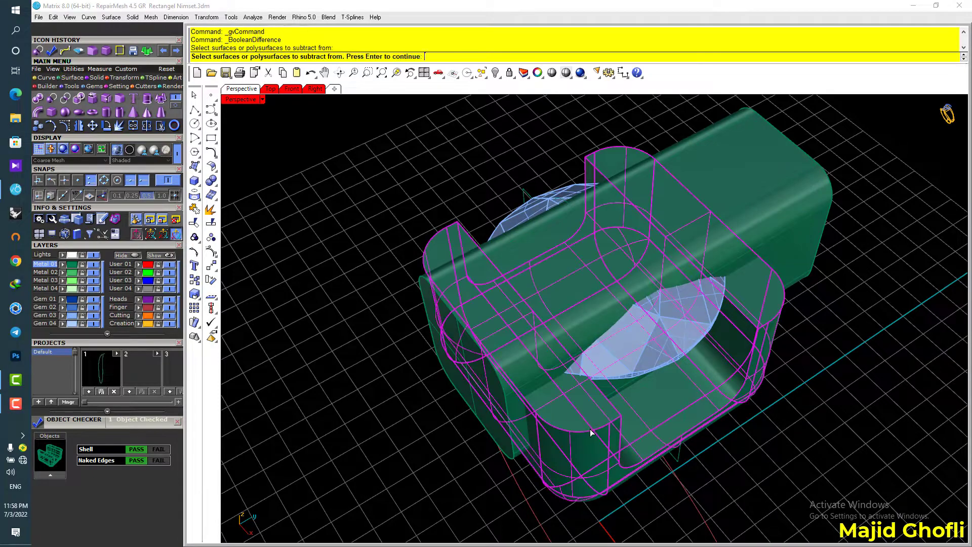
key("Return")
left_click(555, 303)
key("Return")
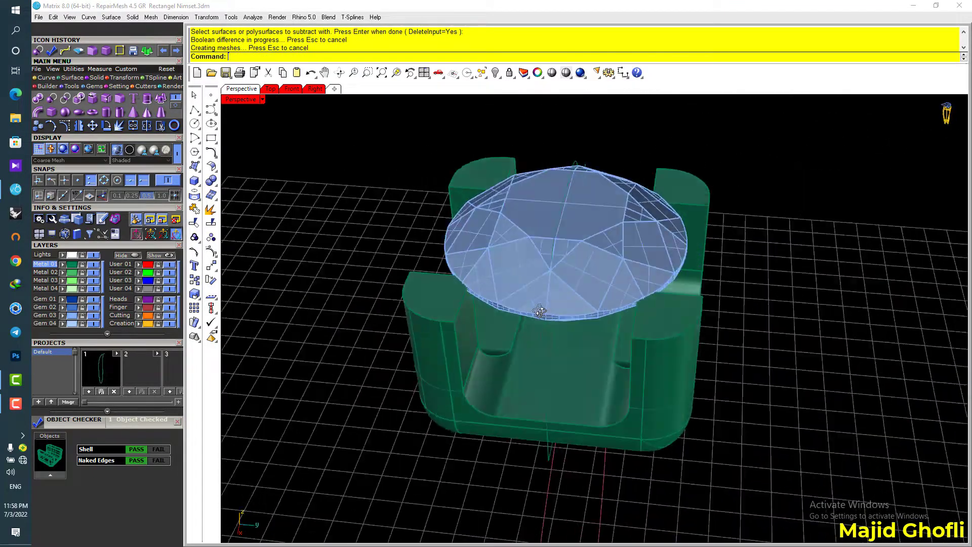
- Lower the diamond slightly so its girdle sits down between the four corner prongs
left_click(642, 223)
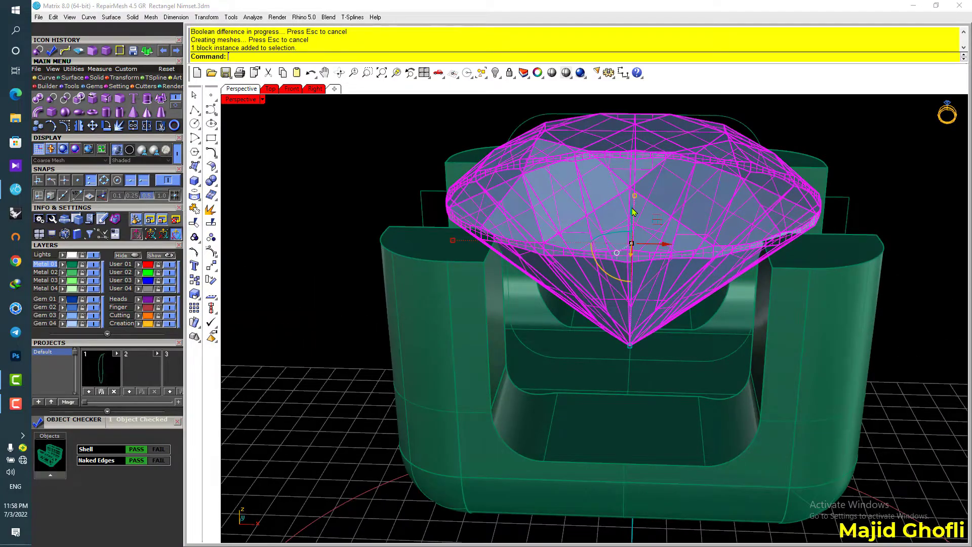
left_click(634, 211)
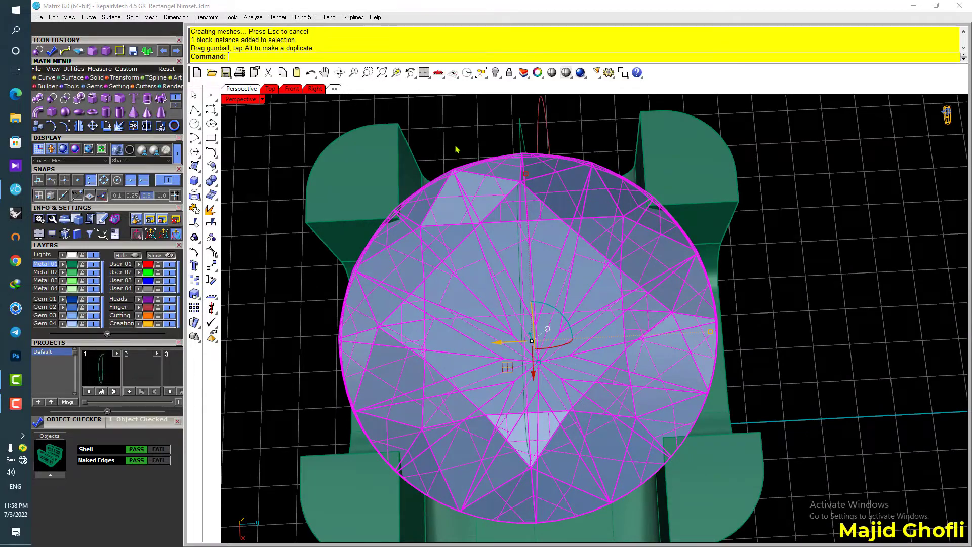
right_click_drag(482, 252, 630, 198)
left_click(630, 197)
scroll(595, 228, "up", 4)
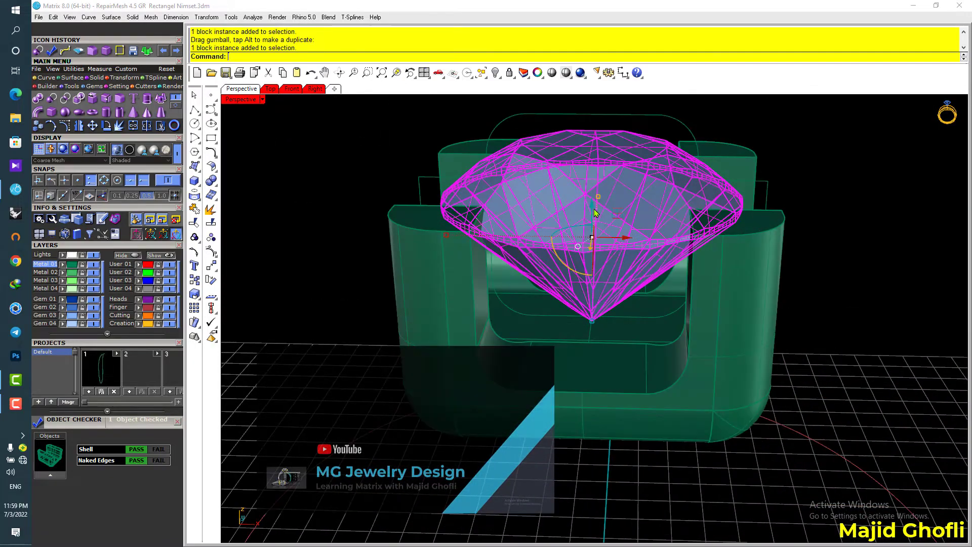
left_click(593, 214)
right_click_drag(593, 214, 787, 253)
left_click(874, 228)
- Start a Gem Cutter on the diamond, reduce its lower seat size and set the girdle width to 8%
scroll(602, 192, "down", 4)
left_click(570, 295)
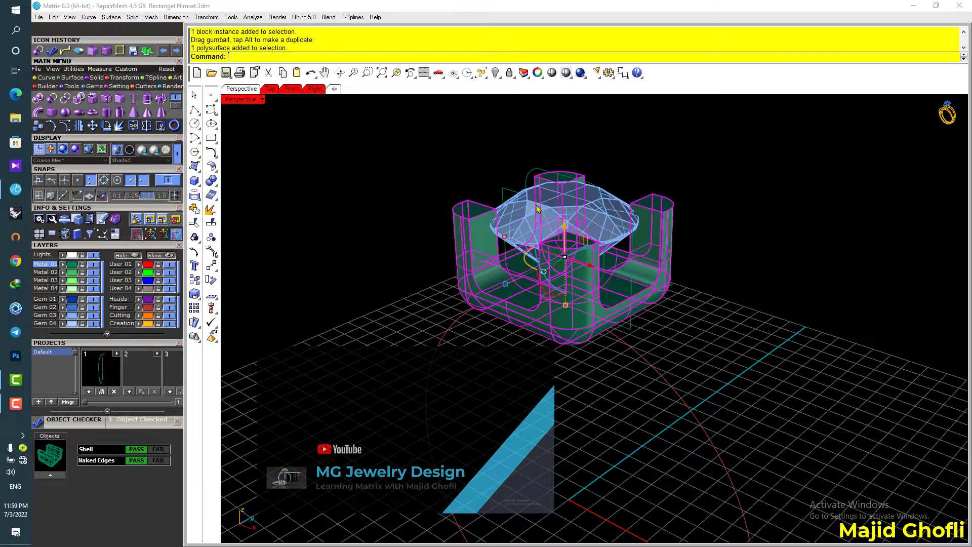
left_click(540, 221)
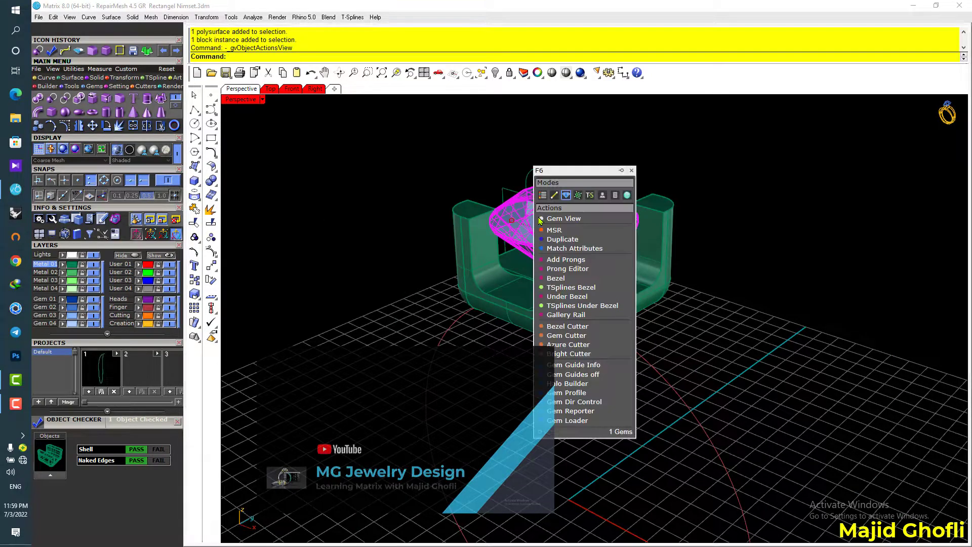
left_click(581, 335)
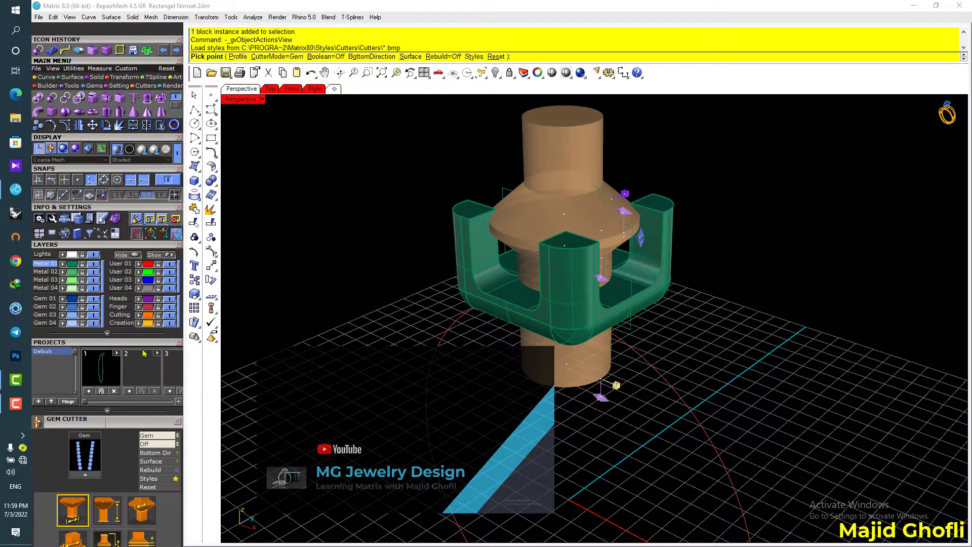
scroll(150, 427, "down", 3)
left_click(141, 385)
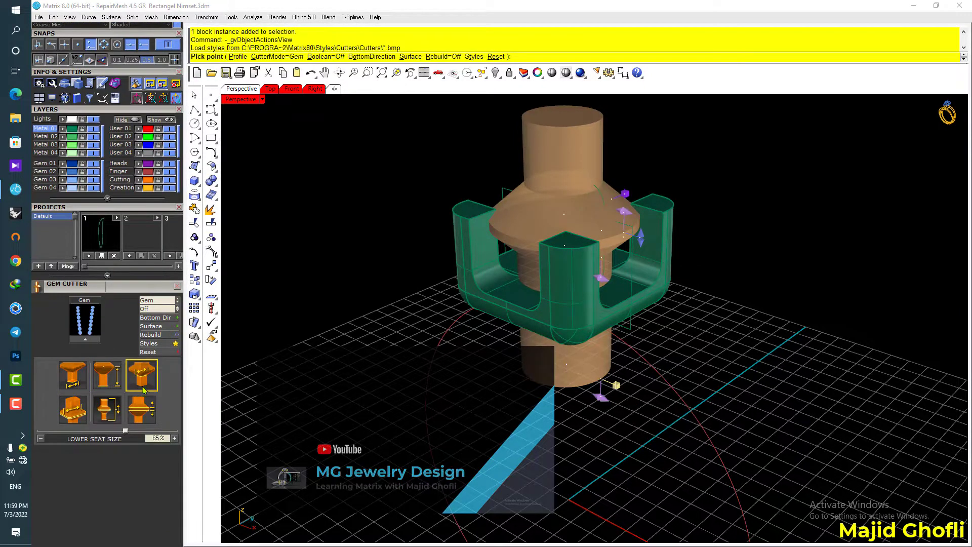
left_click(143, 415)
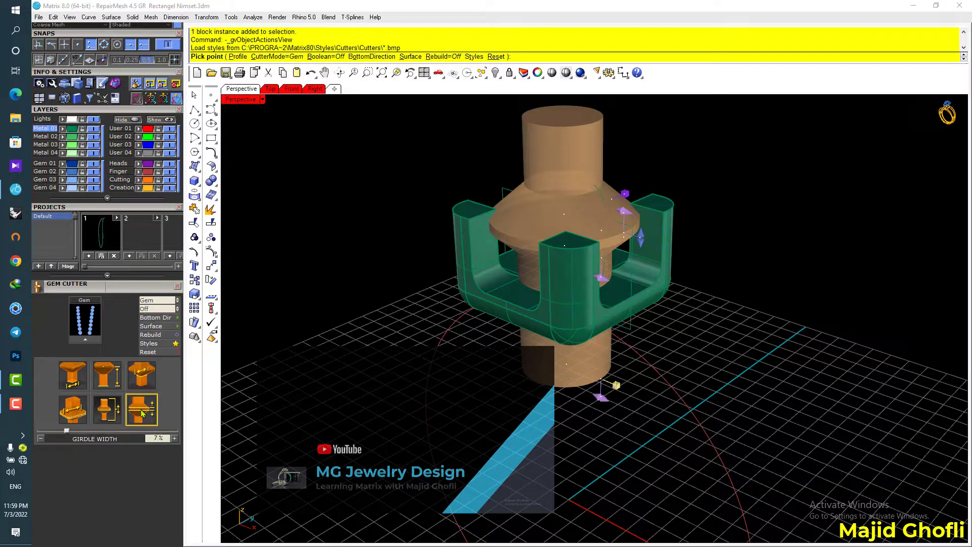
left_click(143, 383)
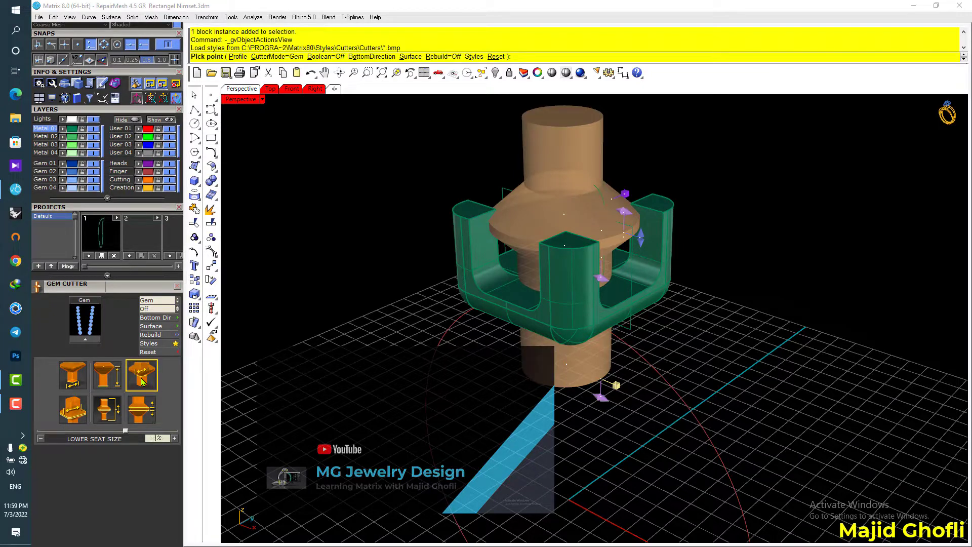
left_click(142, 409)
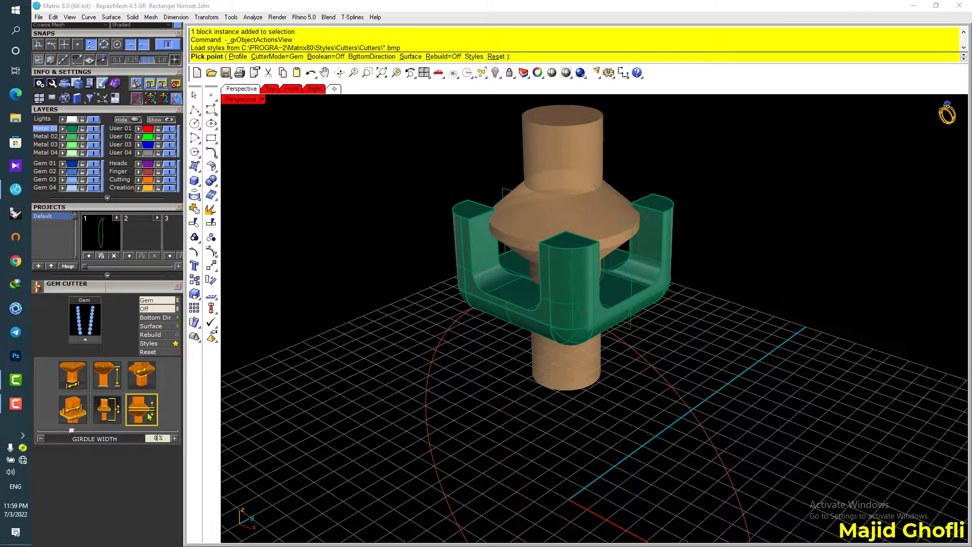
- Set the cutter's girdle scale to 100% and generate the cutter solid
left_click(77, 405)
type("10")
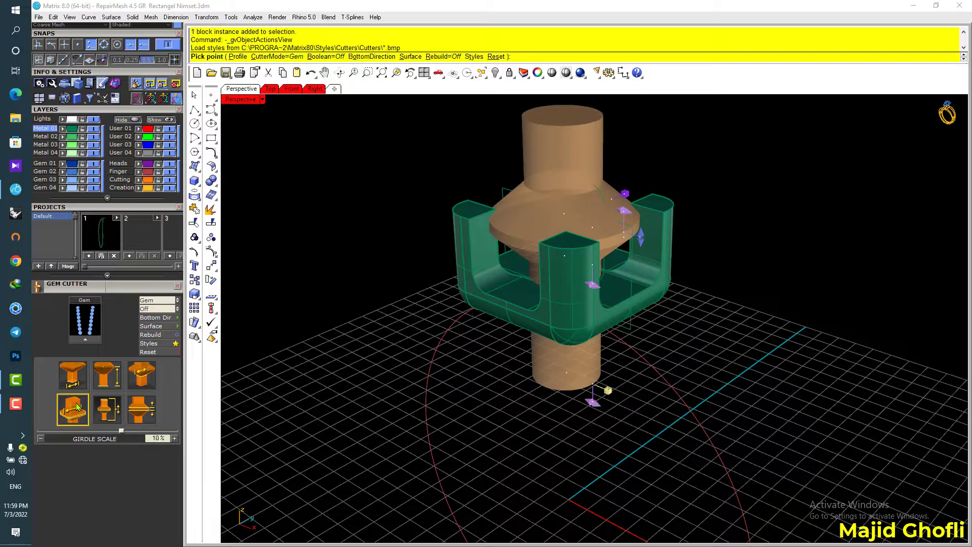
type("0")
key("Return")
right_click(752, 263)
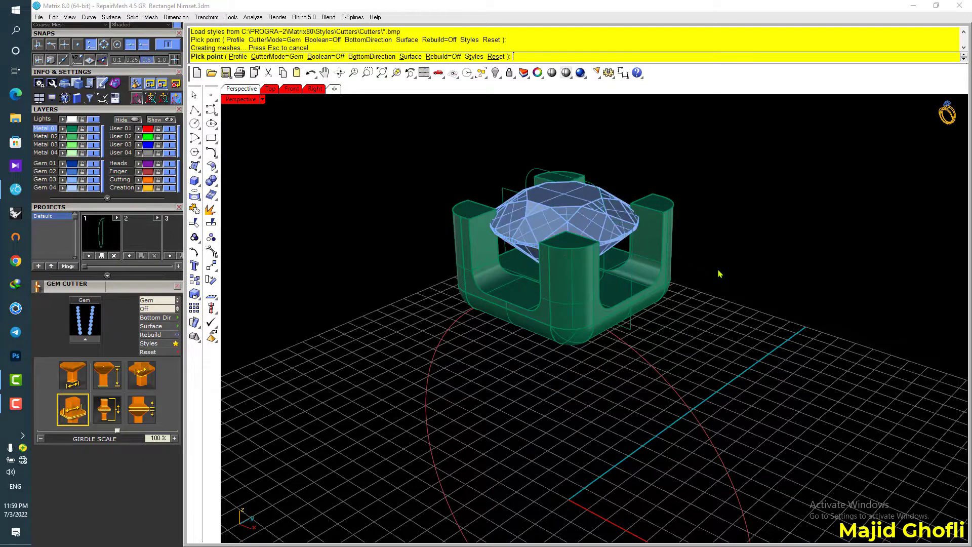
- Subtract the gem cutter from the four-prong setting with Boolean Difference to cut the stone seat
left_click(212, 180)
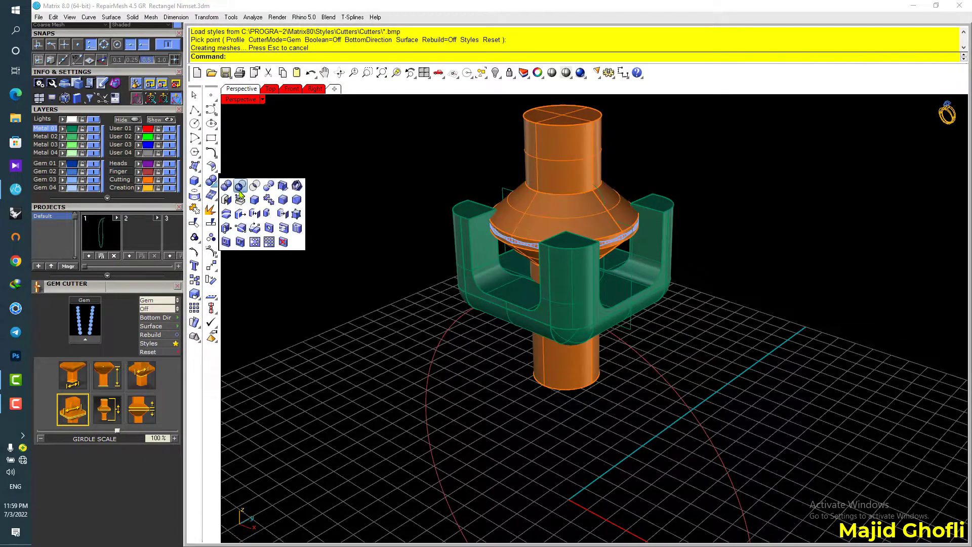
left_click(240, 188)
left_click(484, 279)
right_click(486, 279)
left_click(545, 187)
right_click(546, 187)
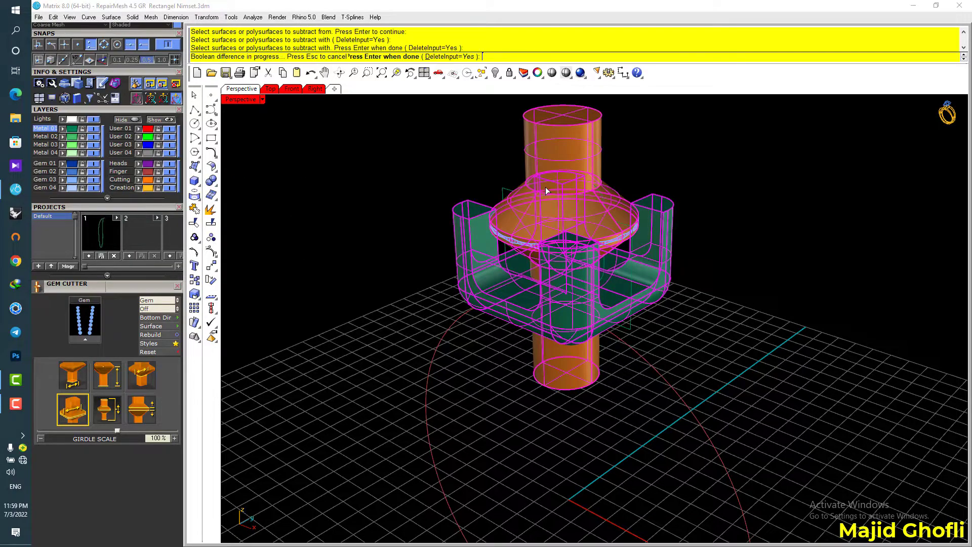
right_click_drag(543, 238, 622, 239)
scroll(510, 215, "up", 7)
scroll(471, 219, "down", 4)
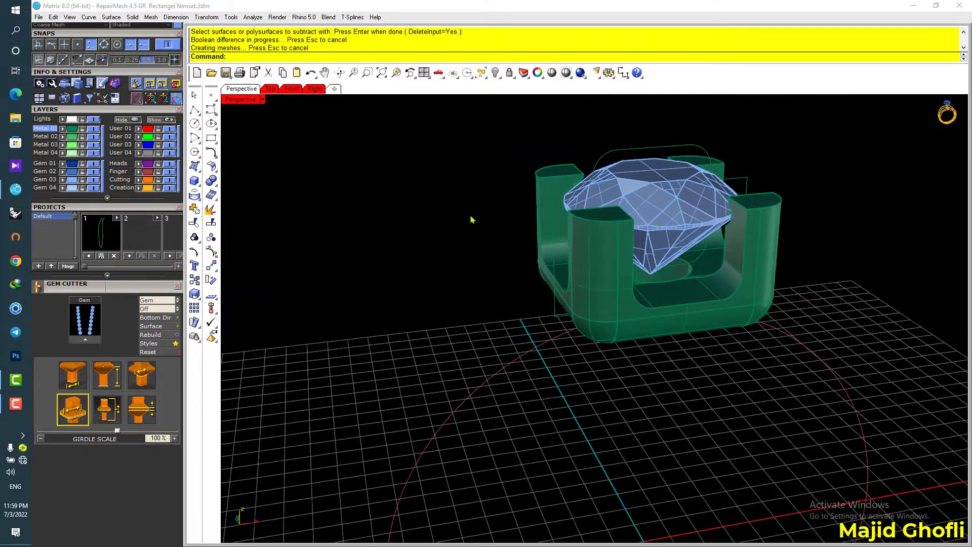
- Select the setting, diamond and both profile curves in the Front viewport and lower them together onto the top of the ring rail
double_click(248, 100)
left_click_drag(496, 346, 344, 422)
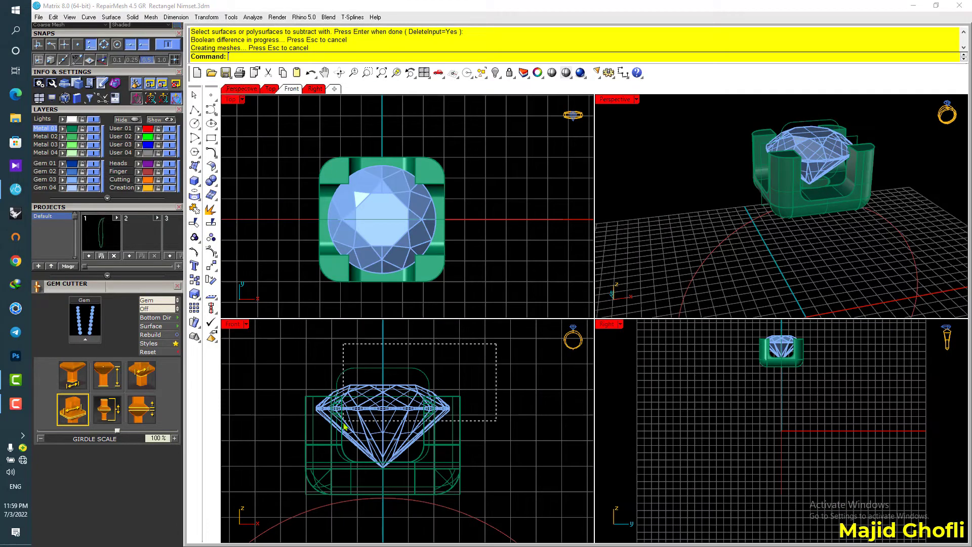
left_click_drag(282, 484, 283, 484)
scroll(441, 407, "up", 2)
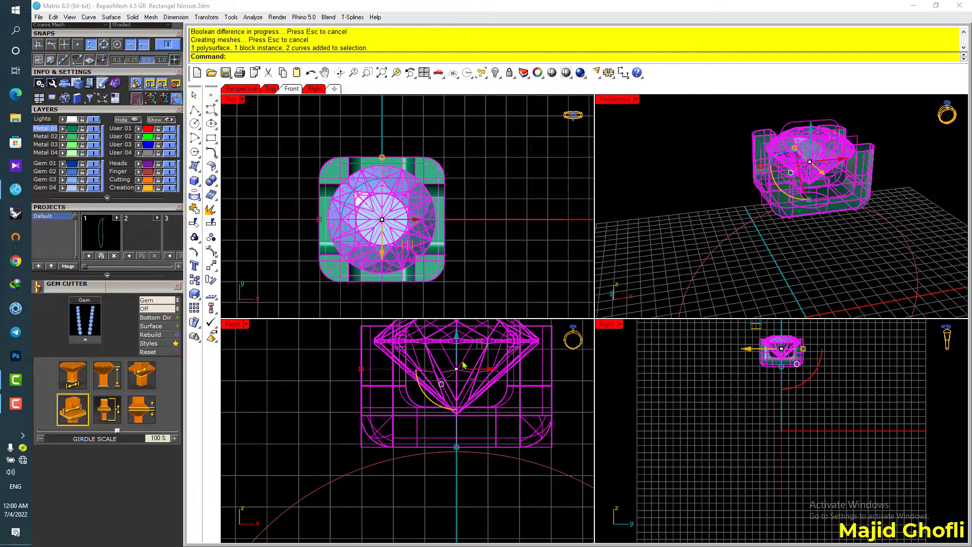
left_click_drag(458, 345, 453, 344)
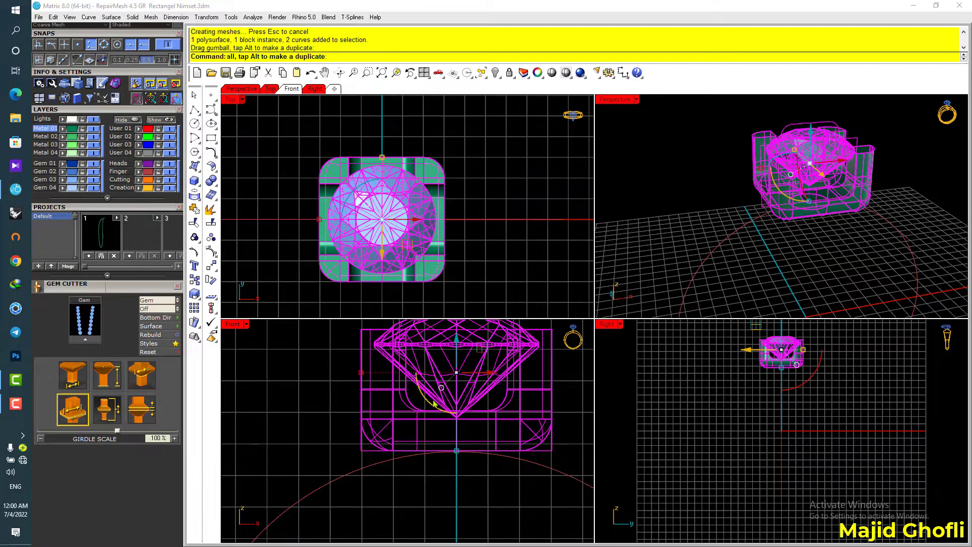
- Deselect the lowered setting parts and maximize the Front viewport to show the whole ring rail
left_click(325, 424)
scroll(327, 426, "down", 2)
right_click_drag(341, 406, 338, 376)
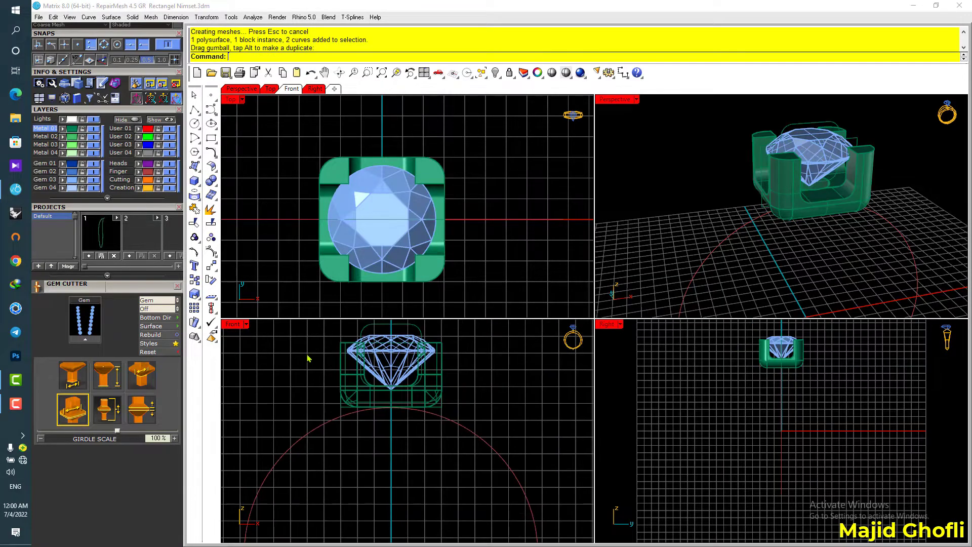
double_click(241, 324)
scroll(646, 256, "down", 5)
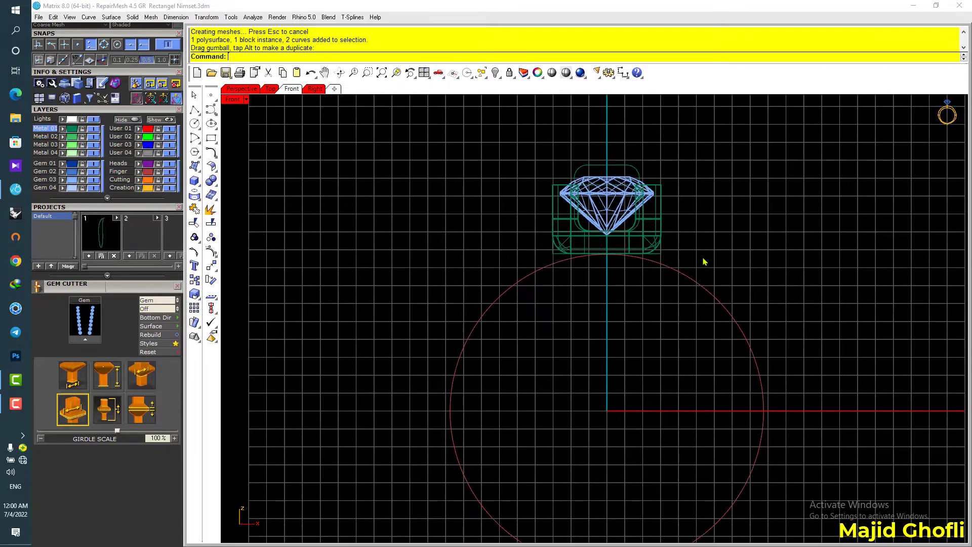
- Draw a six-point interpolated curve from the setting's right side around the outside of the ring rail to just below its lowest point
left_click_drag(138, 80, 152, 205)
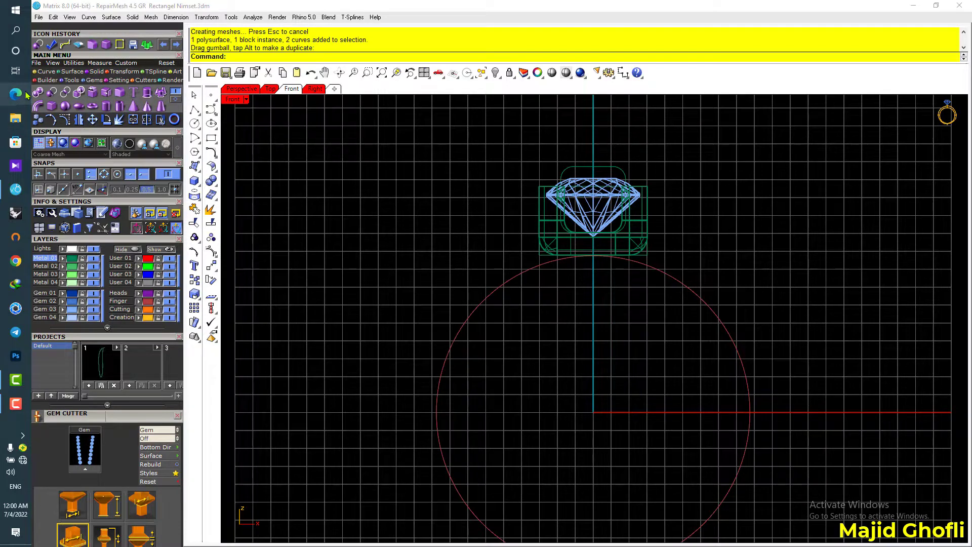
left_click(46, 72)
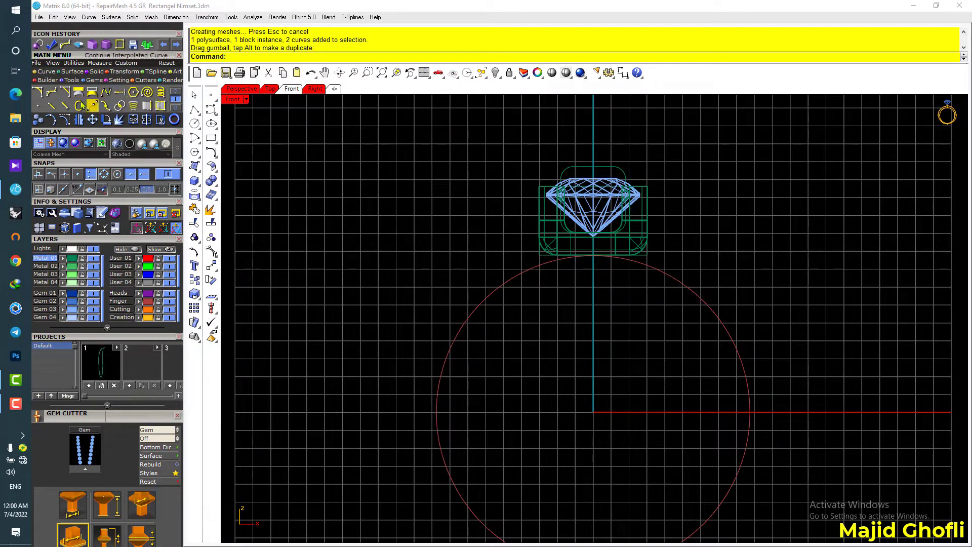
left_click(175, 93)
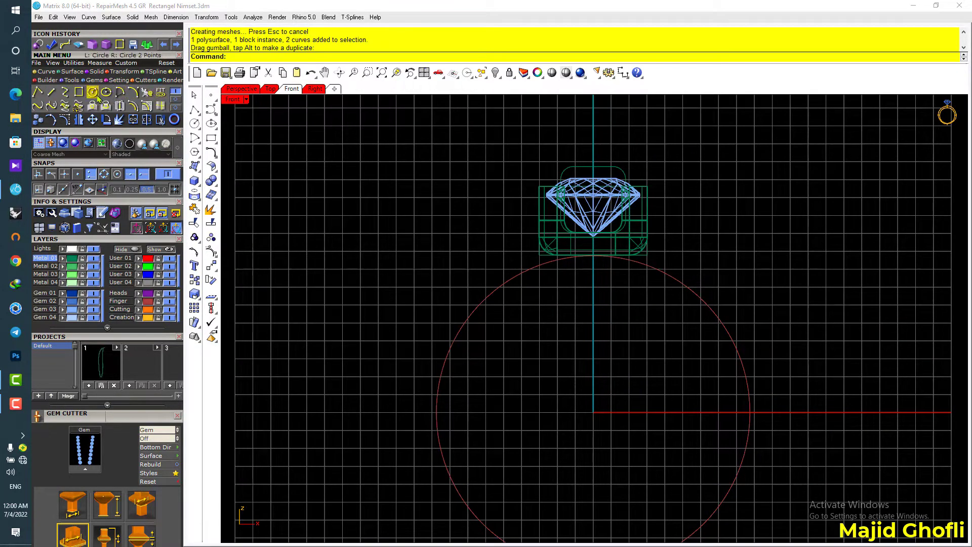
left_click(65, 92)
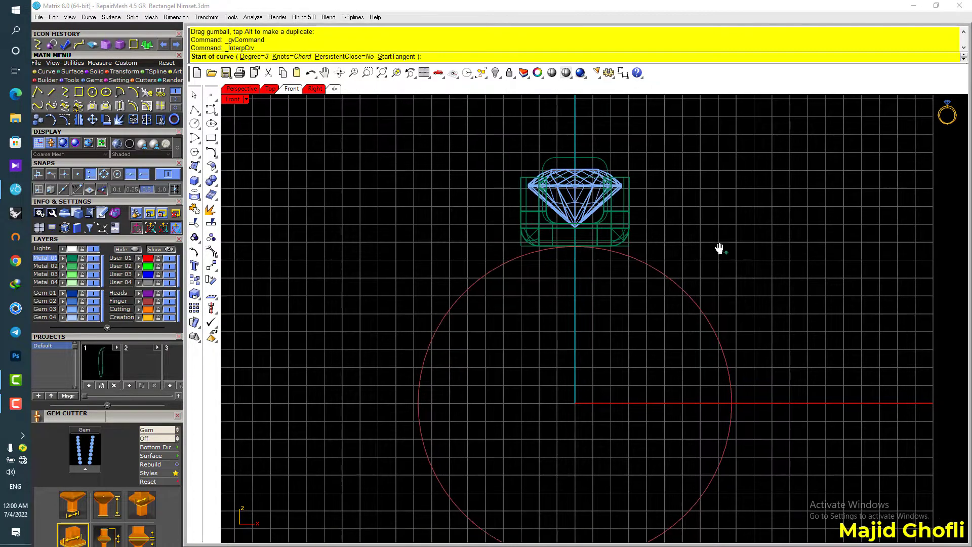
left_click(592, 176)
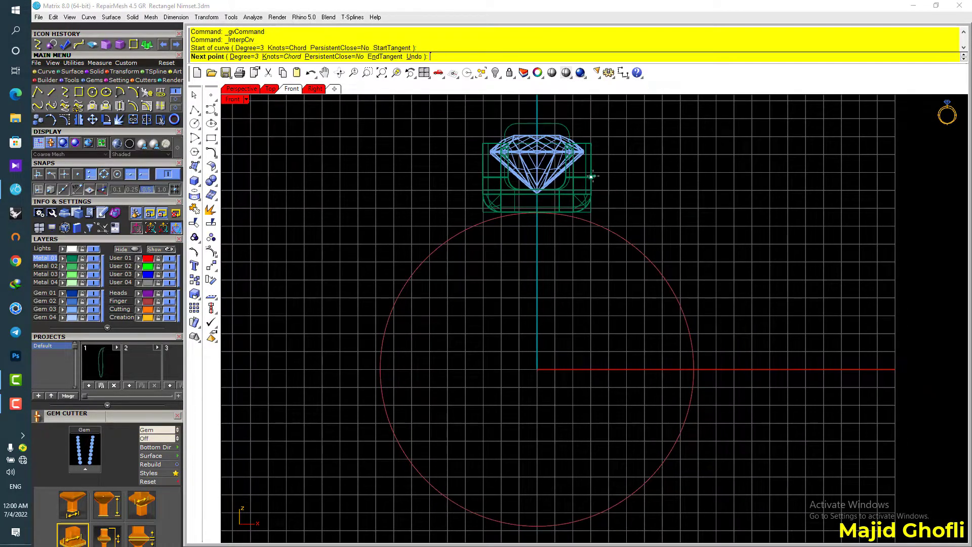
left_click(633, 207)
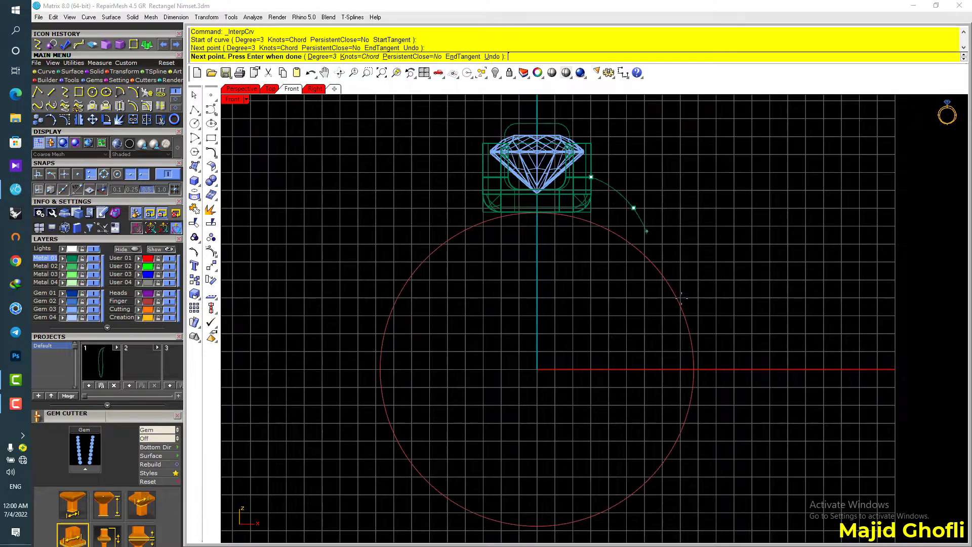
left_click(704, 303)
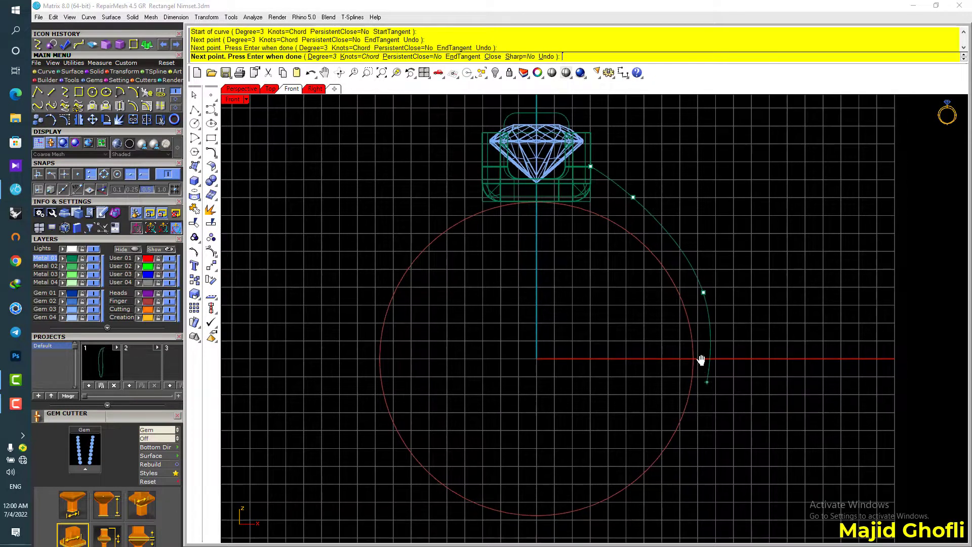
left_click(694, 329)
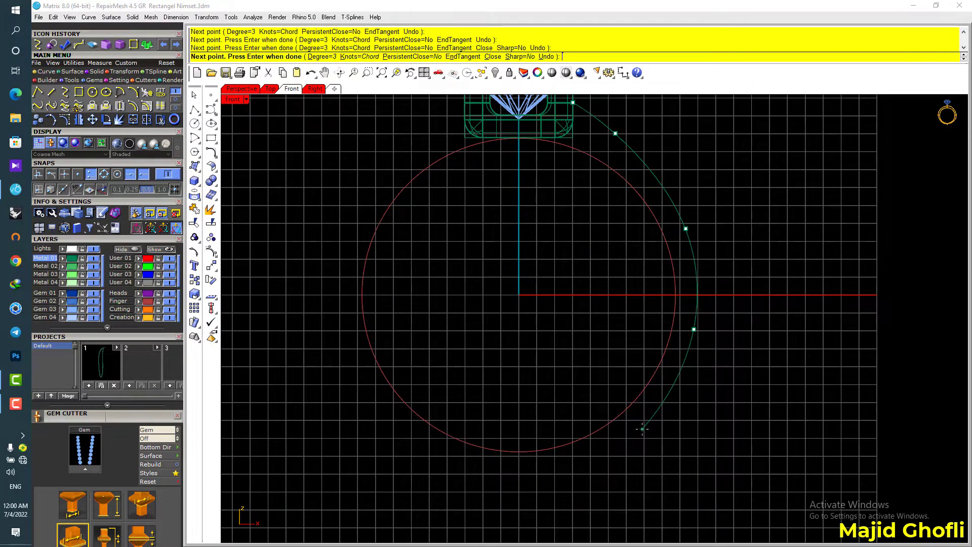
left_click(639, 429)
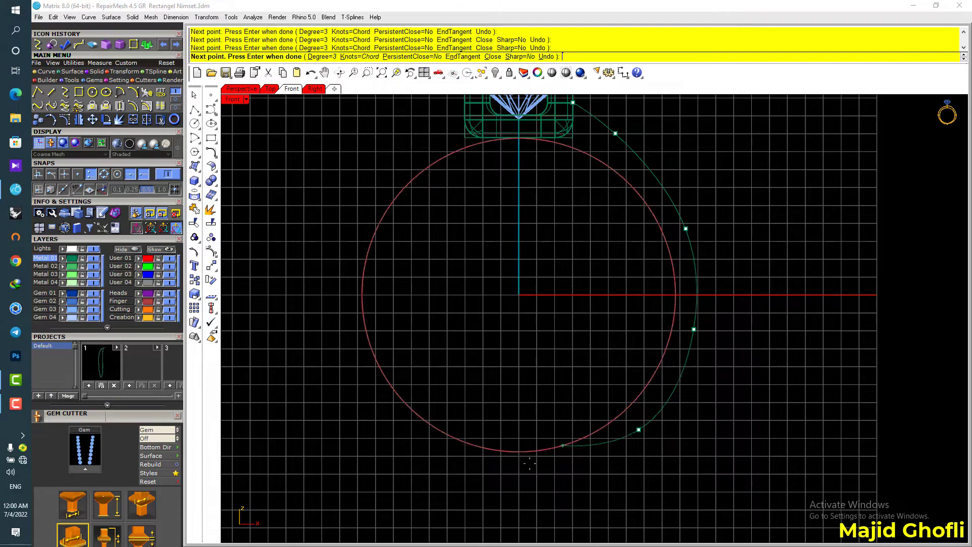
left_click(517, 473)
key("Return")
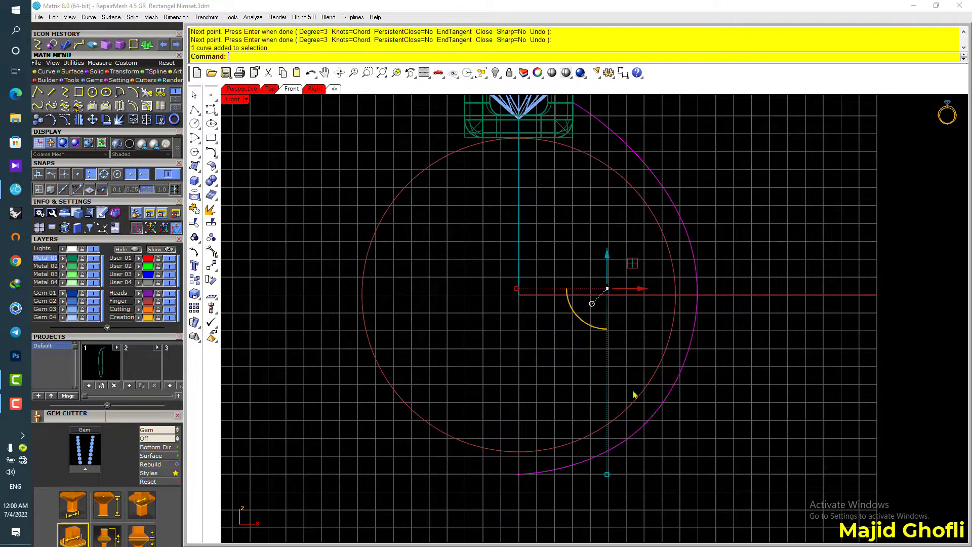
- Turn on the shank curve's control points and lower the two points following its start at the setting to pull the shoulder inward
right_click_drag(681, 195, 688, 234)
left_click(65, 120)
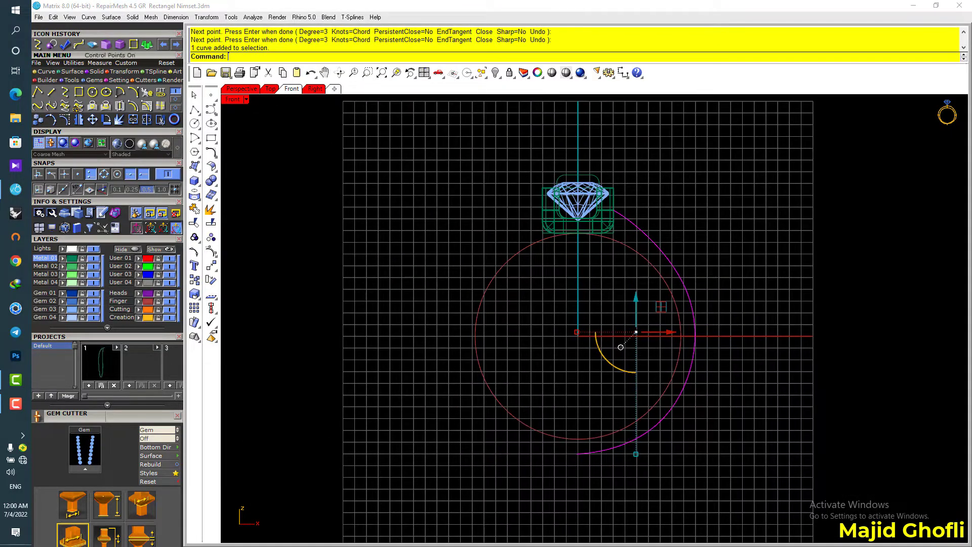
scroll(635, 231, "up", 6)
left_click(598, 201)
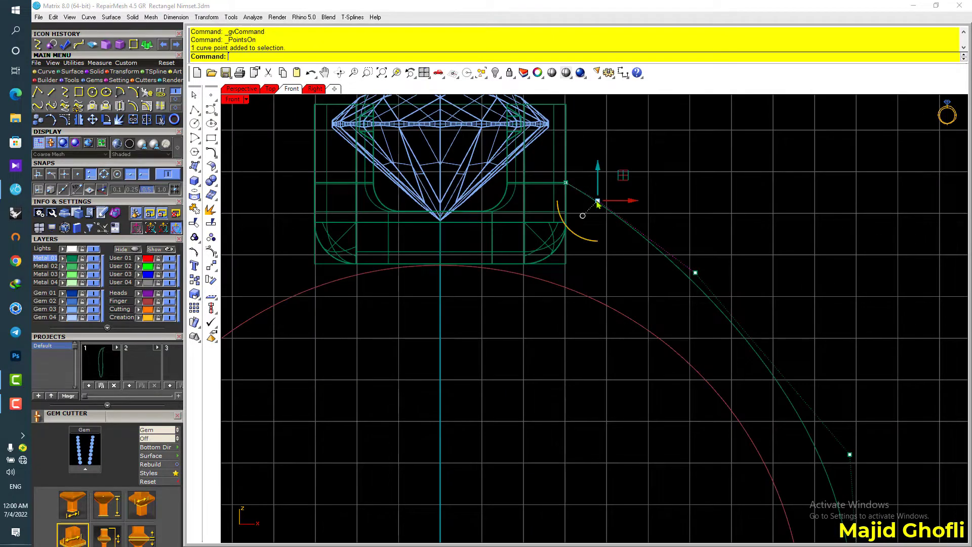
left_click_drag(600, 170, 600, 189)
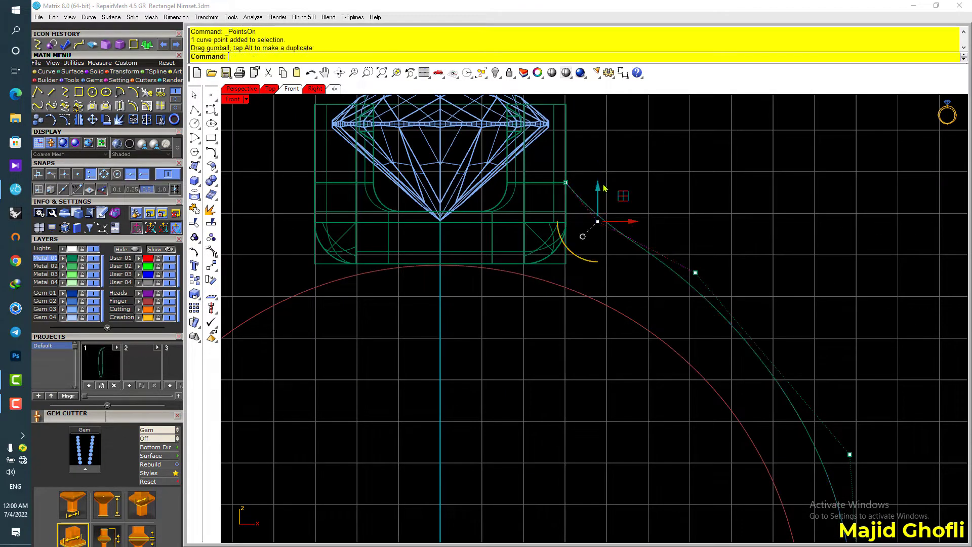
scroll(602, 186, "down", 6)
right_click_drag(680, 194, 640, 153)
left_click(612, 194)
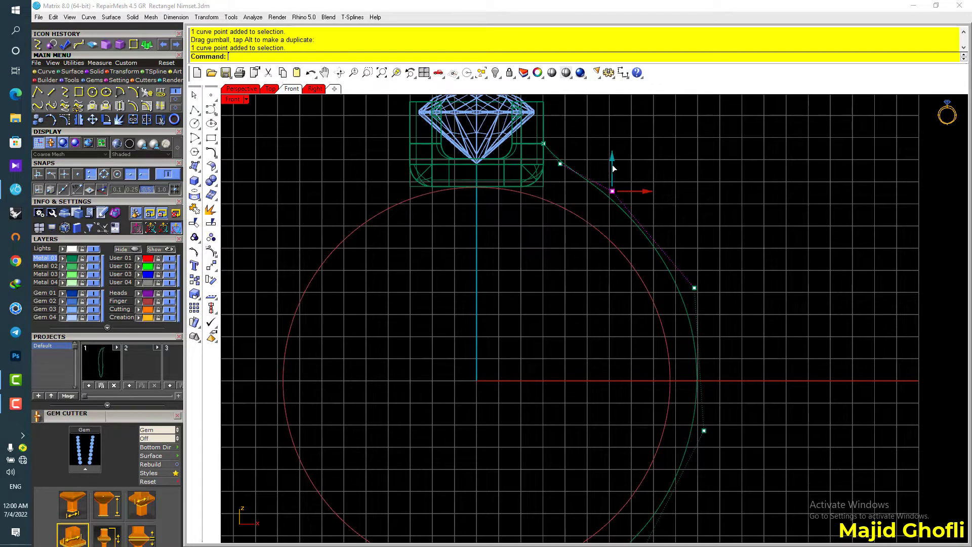
left_click_drag(614, 172, 613, 182)
- Raise the shank curve's three lowest control points slightly toward the ring rail
scroll(690, 200, "down", 5)
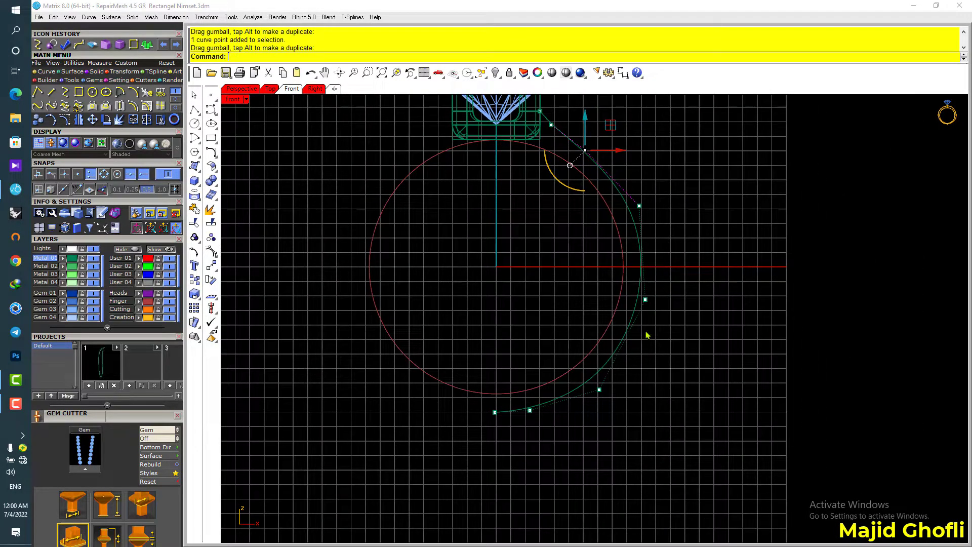
left_click_drag(494, 443, 632, 359)
scroll(555, 369, "up", 4)
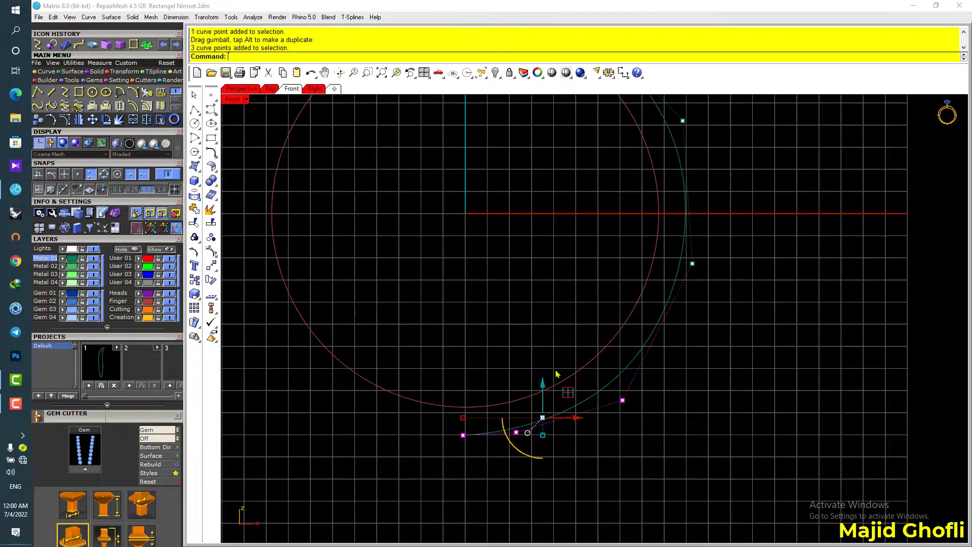
left_click_drag(545, 390, 546, 386)
left_click(701, 350)
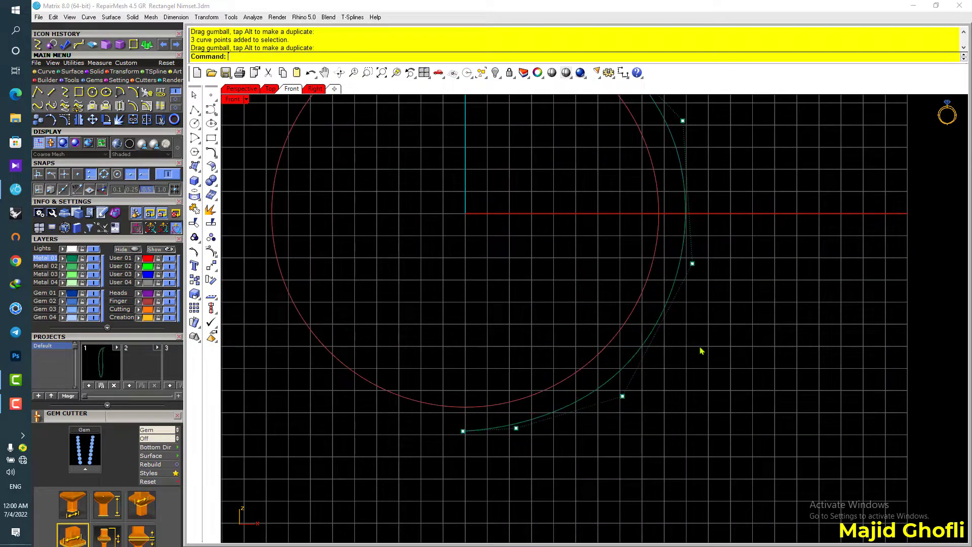
- Shift the shank curve's two side control points slightly inward, and turn the control points off
scroll(707, 343, "down", 4)
right_click_drag(707, 342, 677, 355)
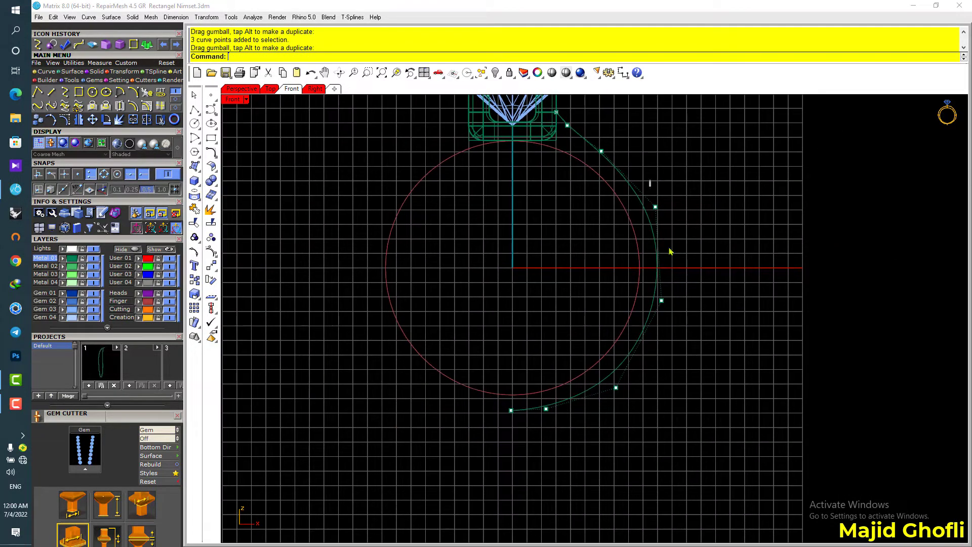
left_click_drag(650, 180, 709, 330)
scroll(678, 236, "up", 2)
left_click_drag(689, 262, 686, 261)
left_click(686, 229)
scroll(688, 219, "down", 2)
right_click_drag(691, 218, 685, 235)
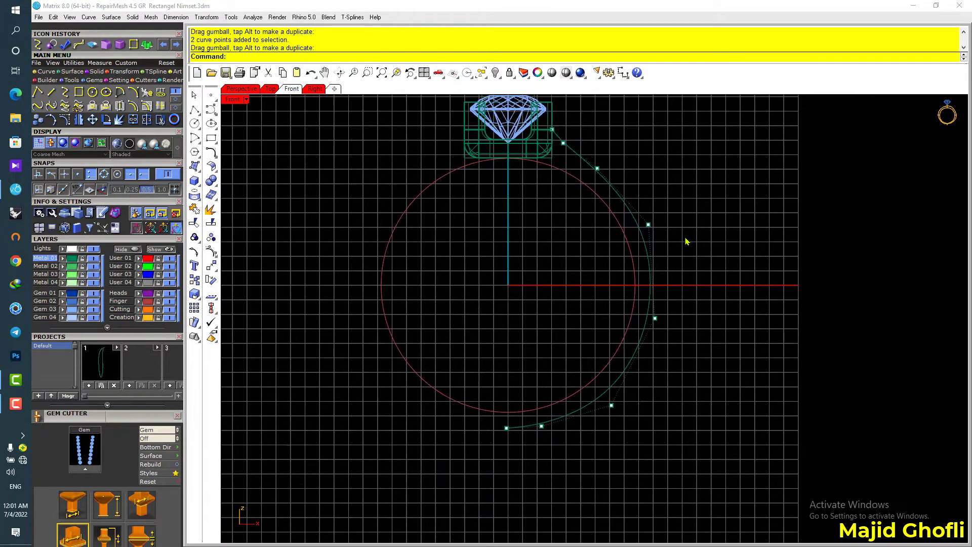
key("Escape")
- Offset the ring rail circle outward by 1.2 and put the offset circle on a bright green layer
left_click(641, 229)
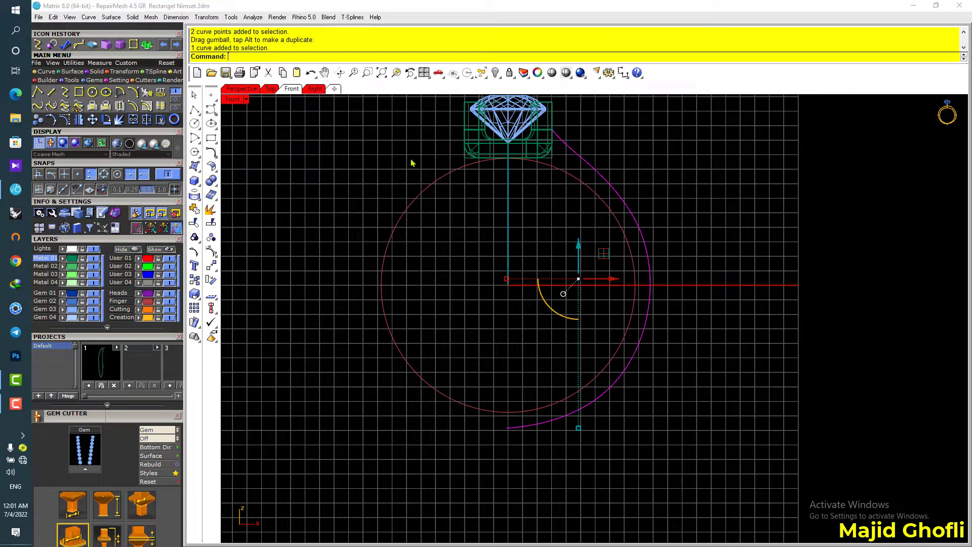
left_click(427, 189)
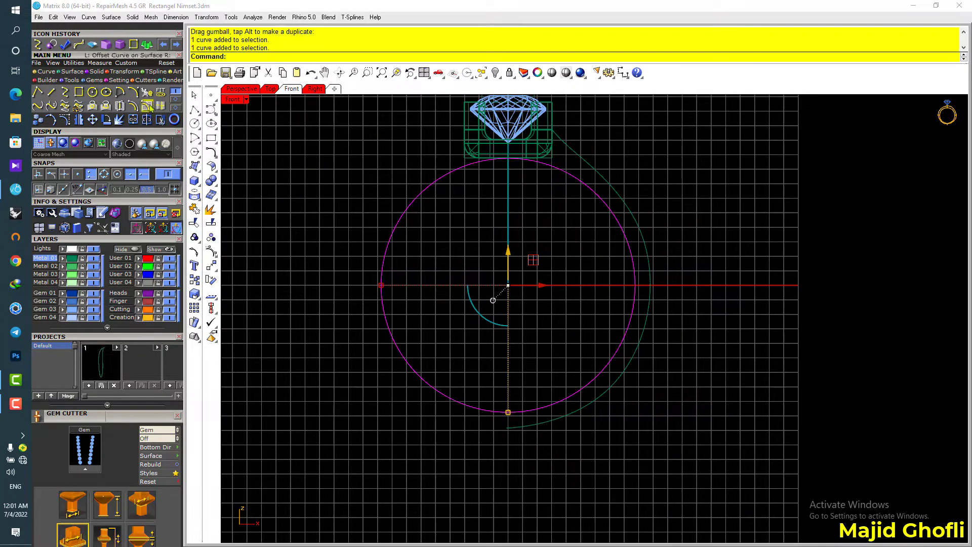
left_click(133, 106)
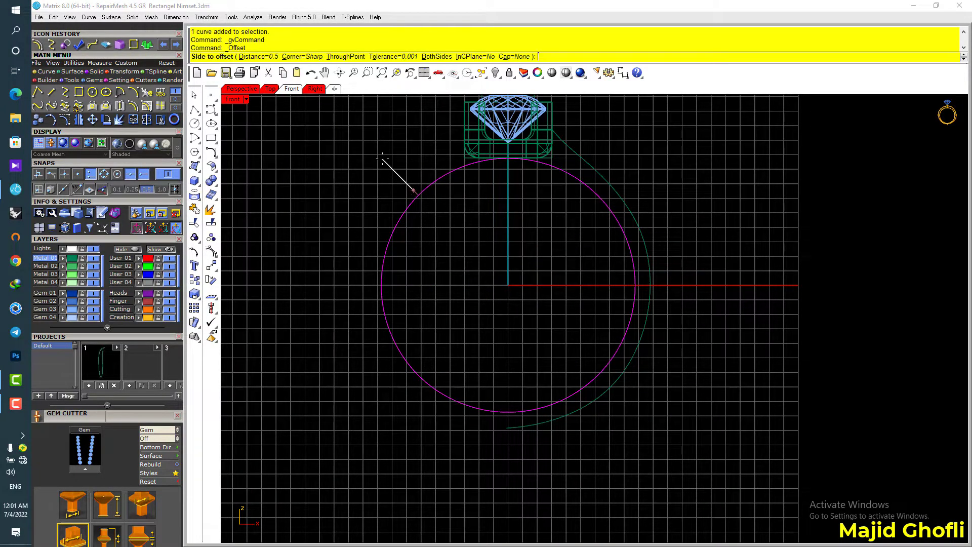
key("Return")
type("1")
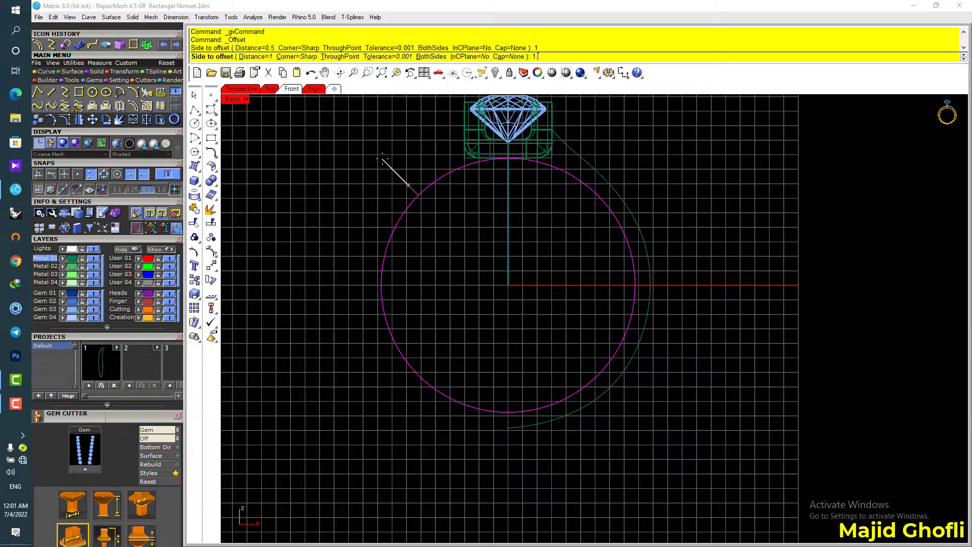
type(".2")
key("Return")
left_click(386, 164)
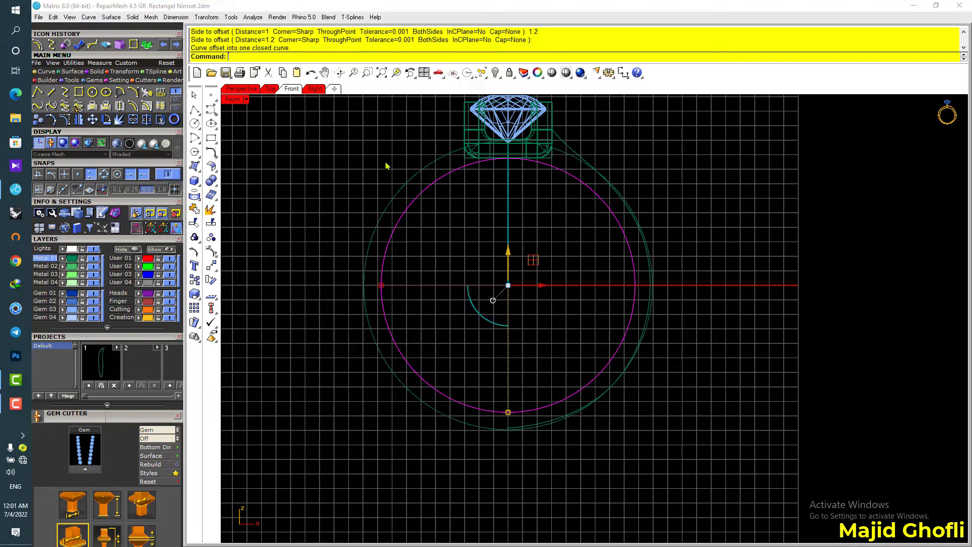
left_click(568, 161)
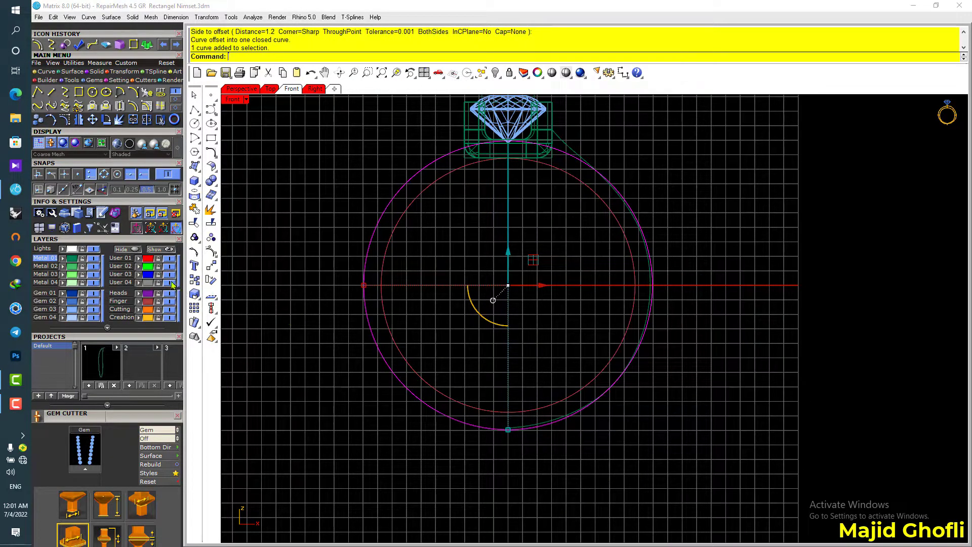
left_click(668, 209)
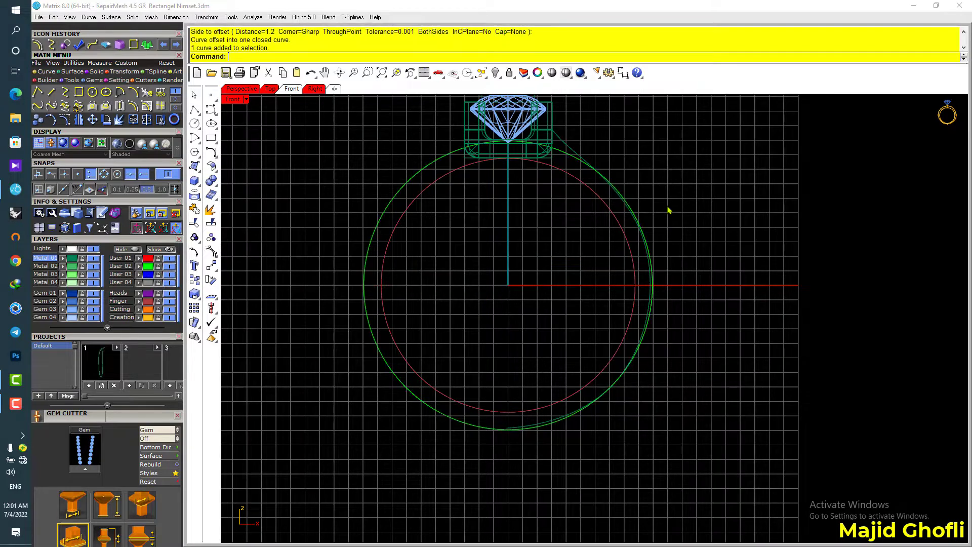
- Turn on the shank curve's control points and move its upper side point outward and slightly up toward the green guide circle
left_click(578, 152)
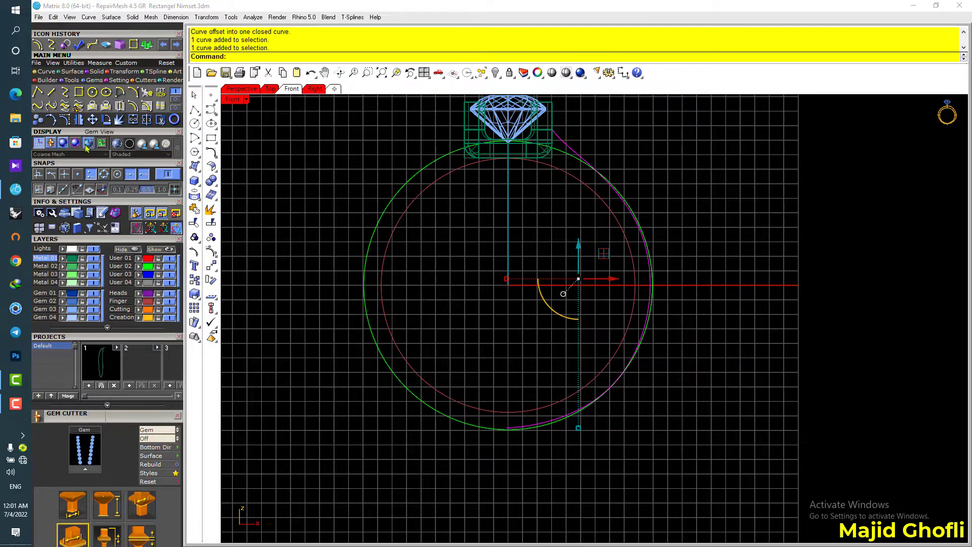
left_click(66, 120)
scroll(663, 223, "up", 5)
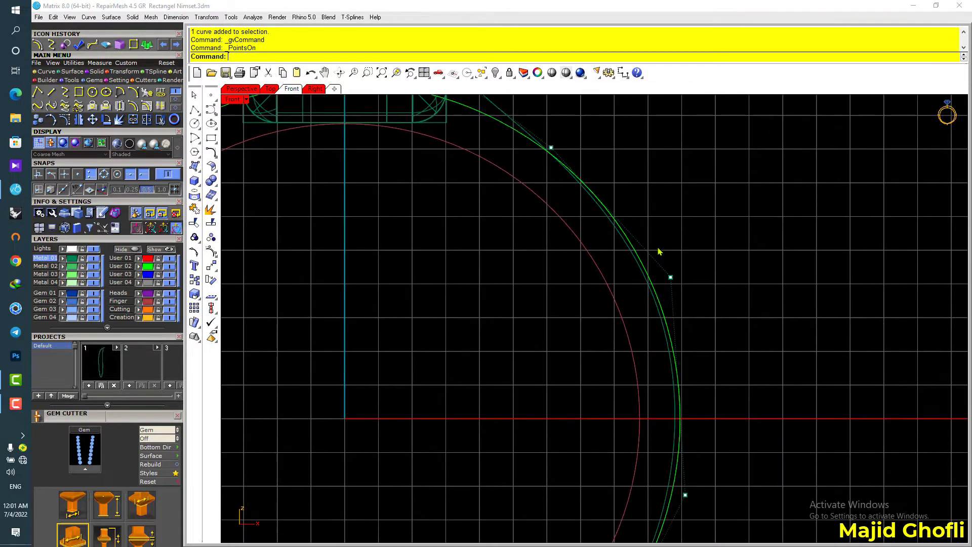
left_click(670, 278)
left_click_drag(670, 277, 691, 278)
left_click_drag(676, 244, 676, 239)
- Move the shank curve's lower side control point outward to follow the green guide circle
scroll(648, 200, "down", 6)
right_click_drag(689, 327, 695, 279)
scroll(695, 280, "up", 3)
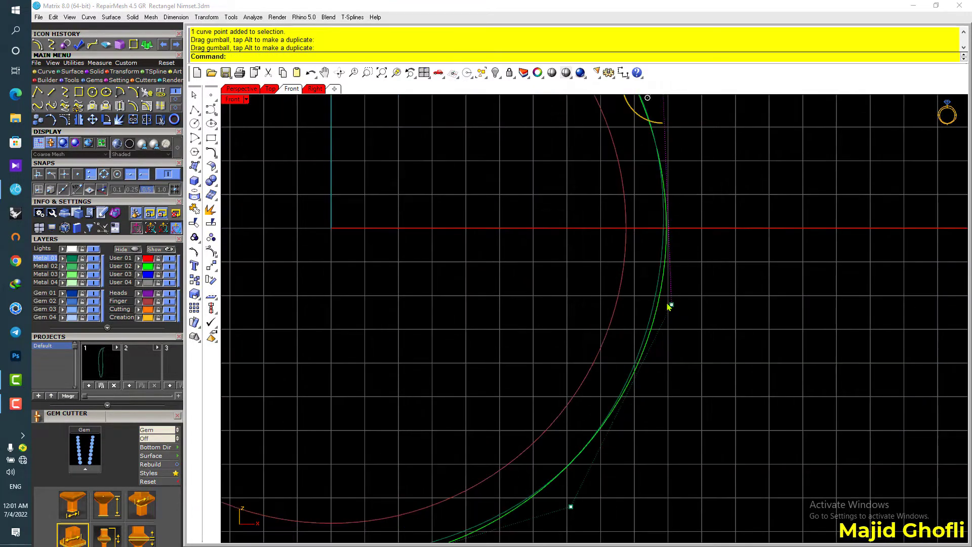
left_click(673, 304)
left_click_drag(684, 304, 692, 305)
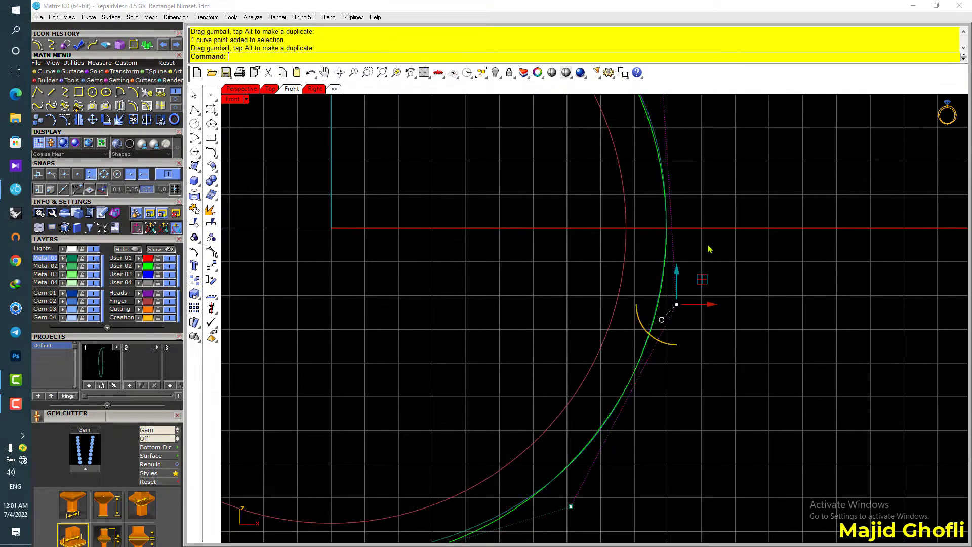
- Lower the shank curve's last two control points together so its bottom end meets the green guide circle
scroll(710, 247, "down", 6)
right_click_drag(653, 377, 702, 343)
scroll(594, 372, "up", 6)
scroll(550, 396, "up", 3)
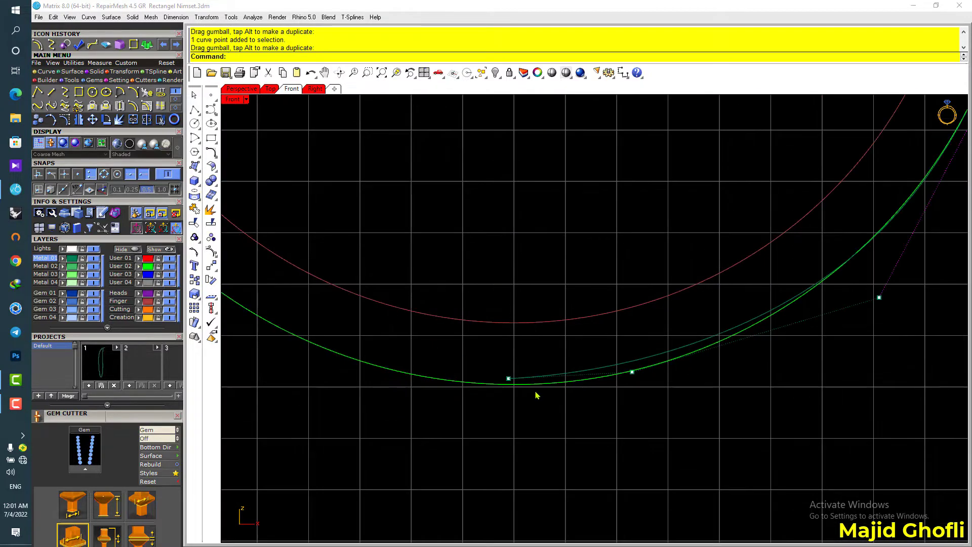
left_click_drag(489, 345, 652, 428)
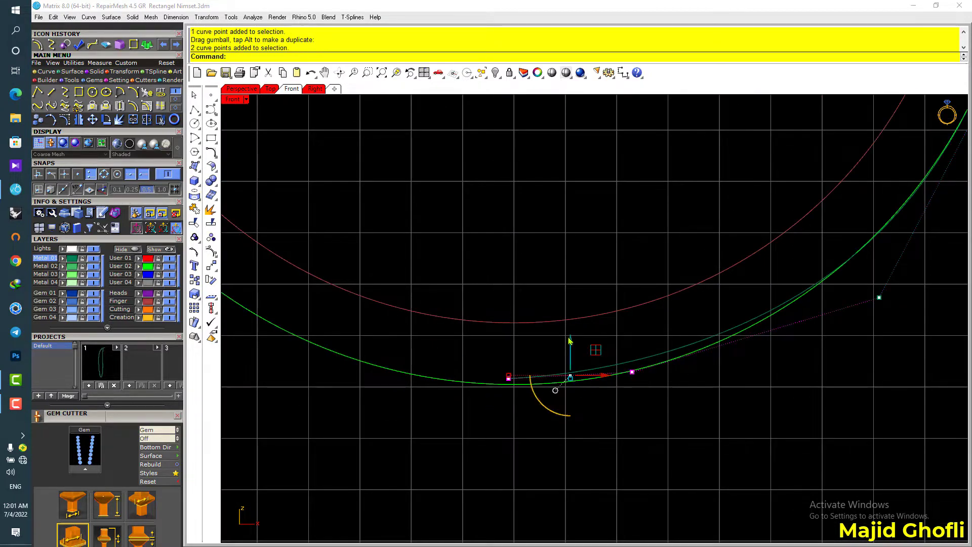
left_click_drag(569, 342, 571, 351)
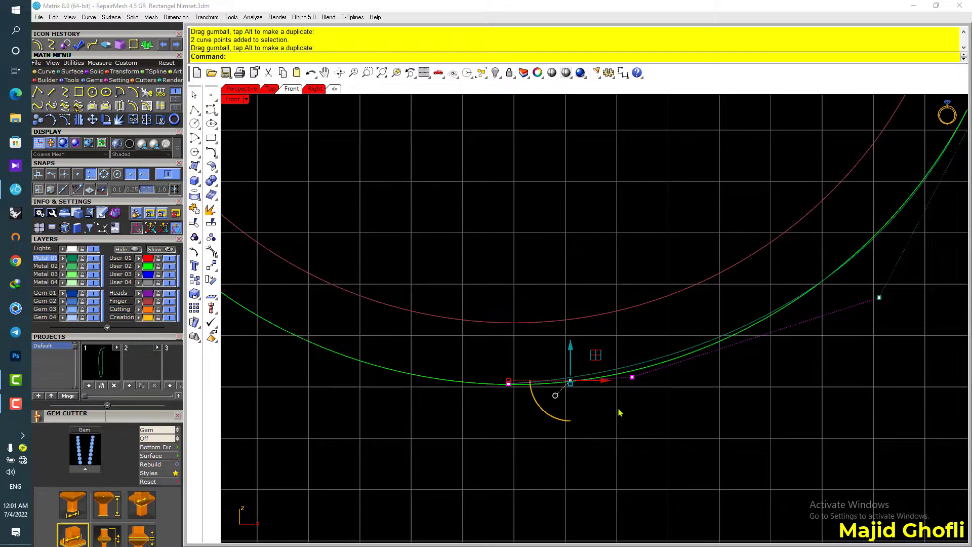
- Lower the shank curve's second-to-last control point, raise its end point slightly and extend it past the ring's vertical centre line
left_click_drag(619, 410, 631, 352)
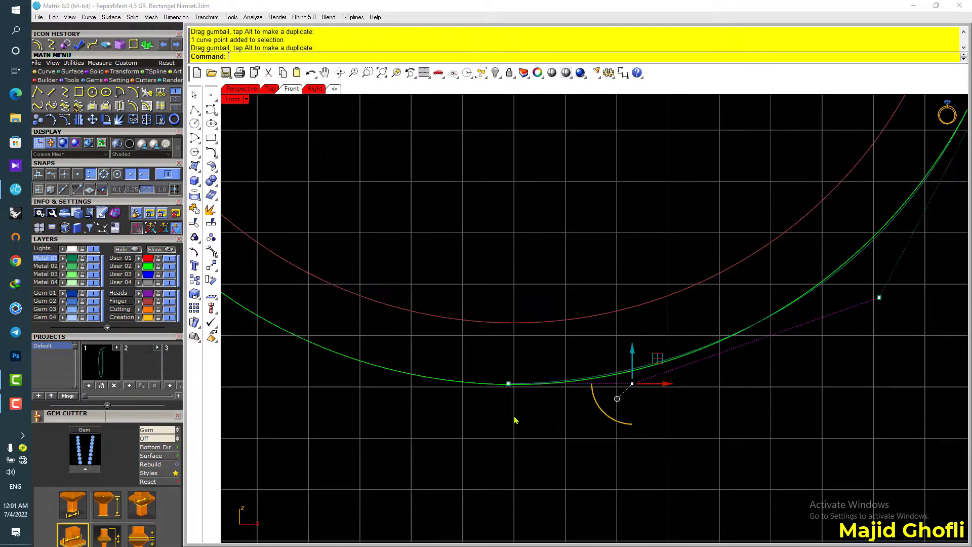
left_click_drag(490, 419, 509, 349)
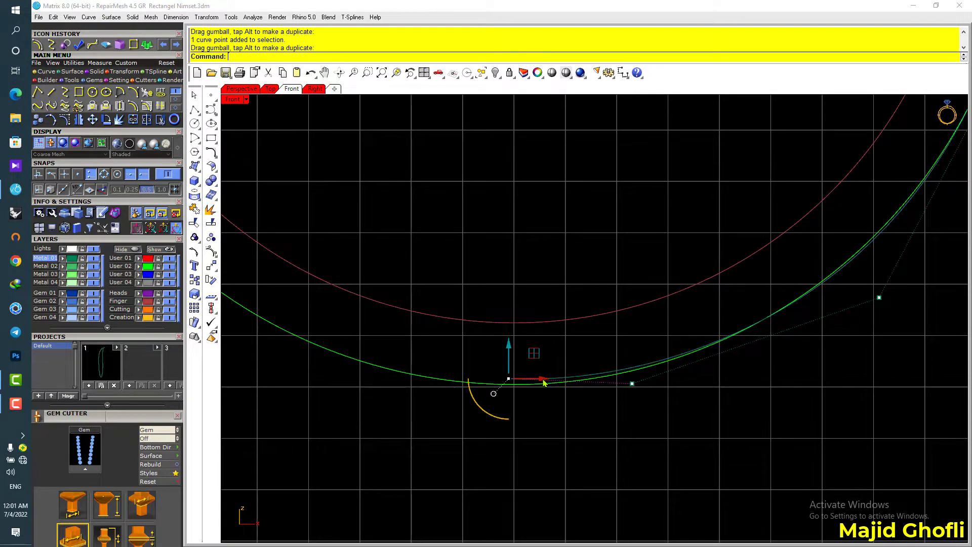
left_click_drag(544, 381, 518, 380)
key("Escape")
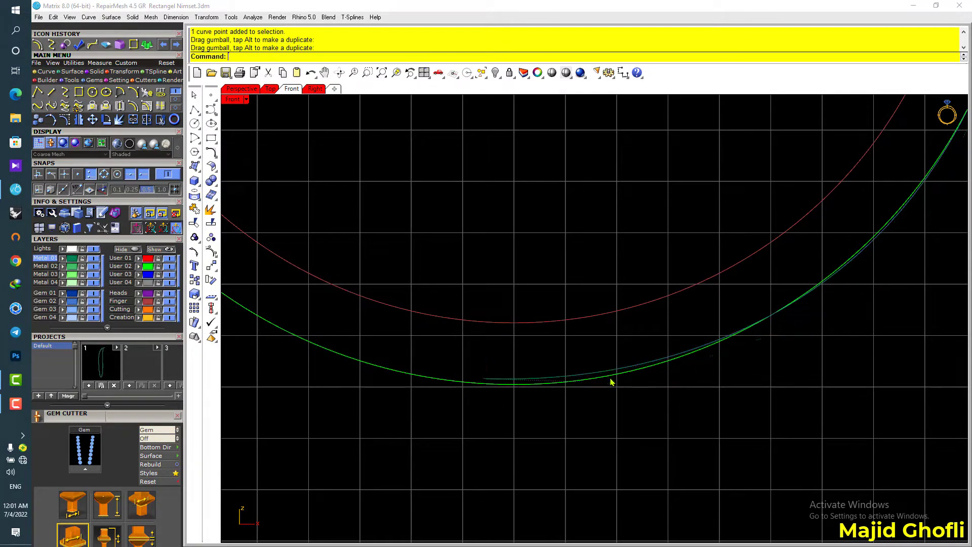
- Delete the bright green guide circle around the ring rail
scroll(588, 347, "down", 6)
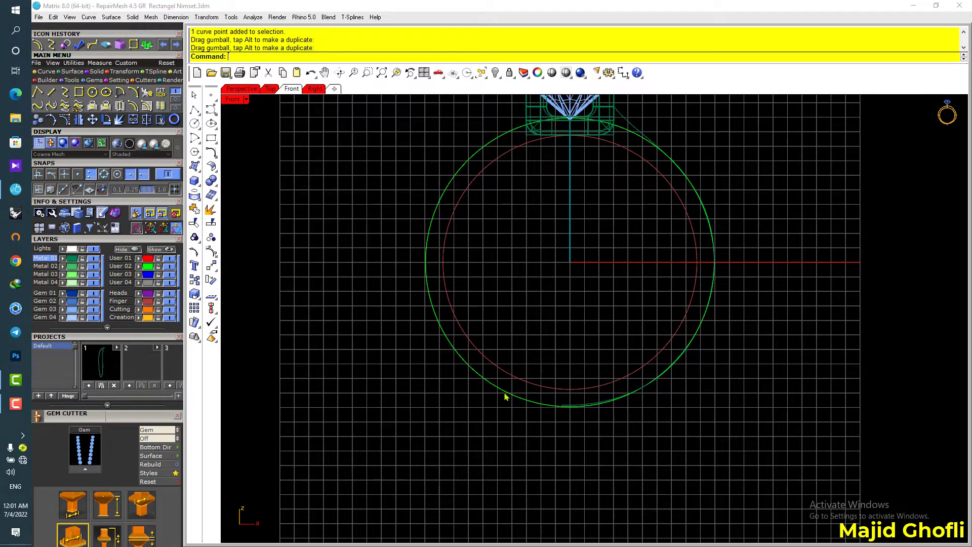
left_click(505, 396)
key("Delete")
right_click_drag(566, 328, 516, 361)
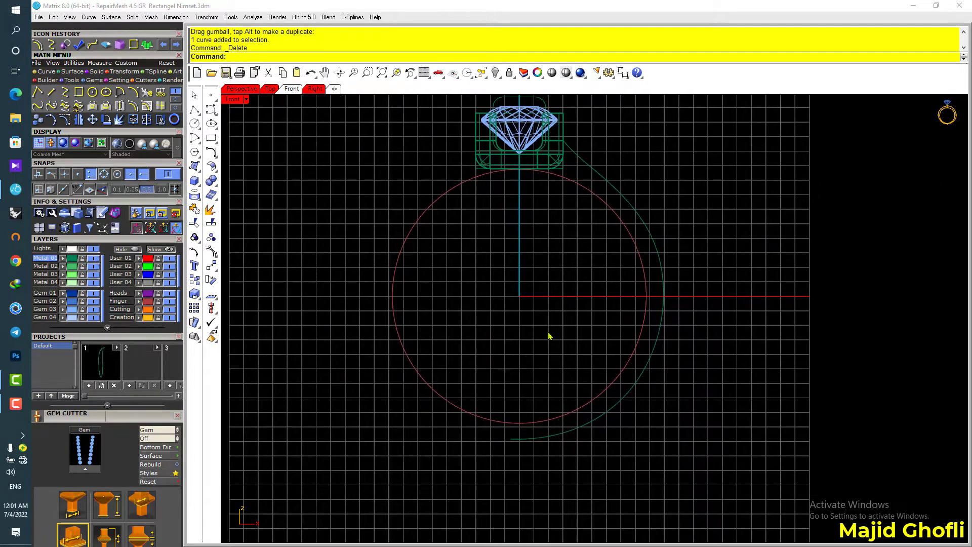
- Project the shank curve onto the front construction plane, deleting the original
left_click(593, 170)
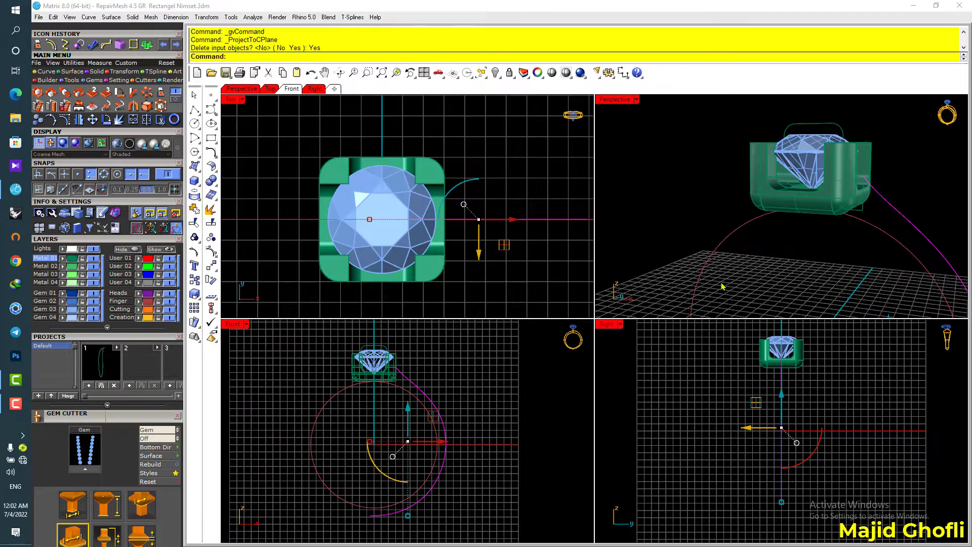
right_click_drag(722, 286, 747, 275)
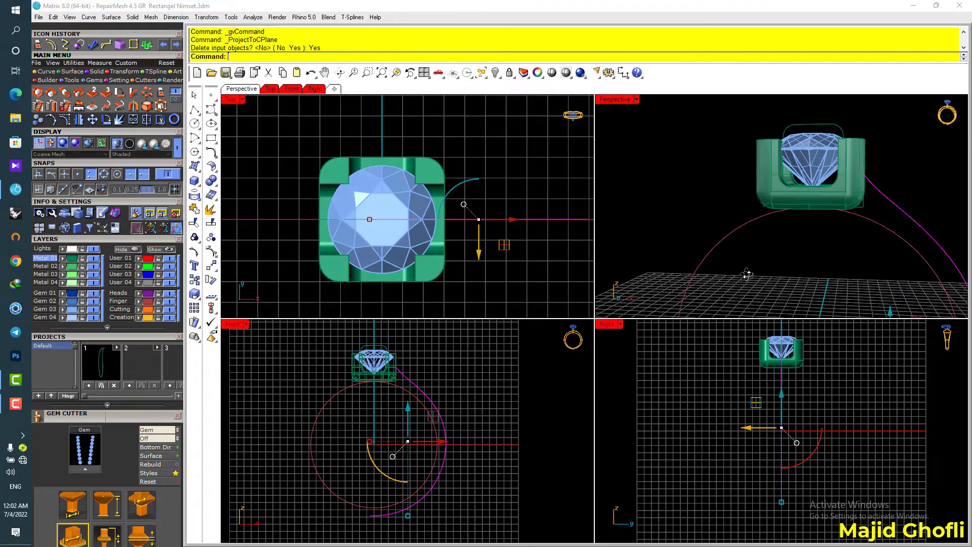
scroll(388, 389, "up", 5)
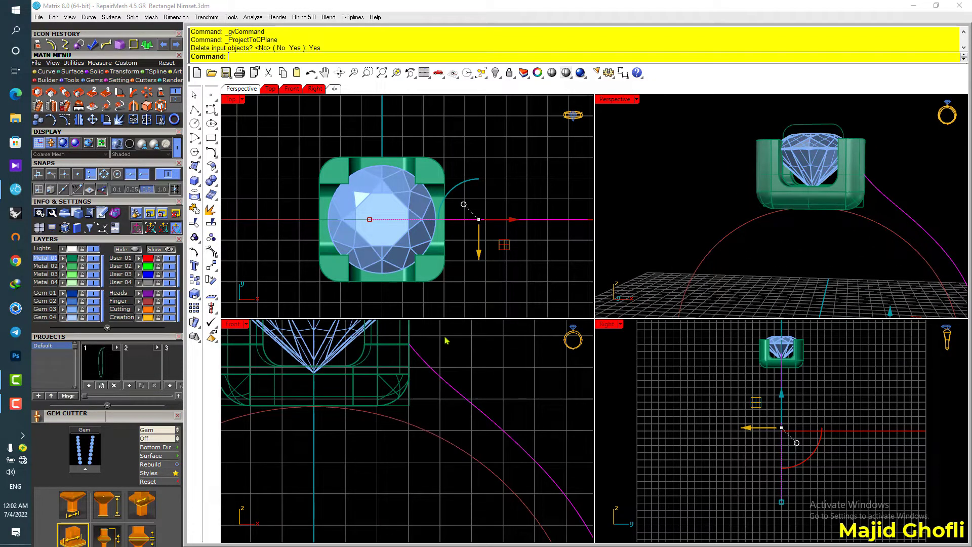
right_click_drag(339, 431, 317, 440)
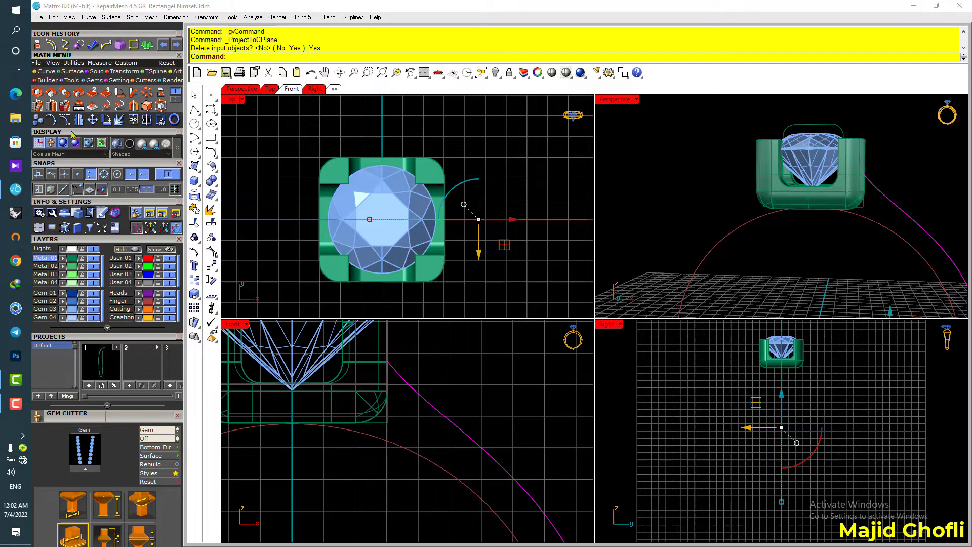
- Start duplicating edges of the setting, picking its outer vertical side edge and the rounded edge at its lower corner
left_click(45, 72)
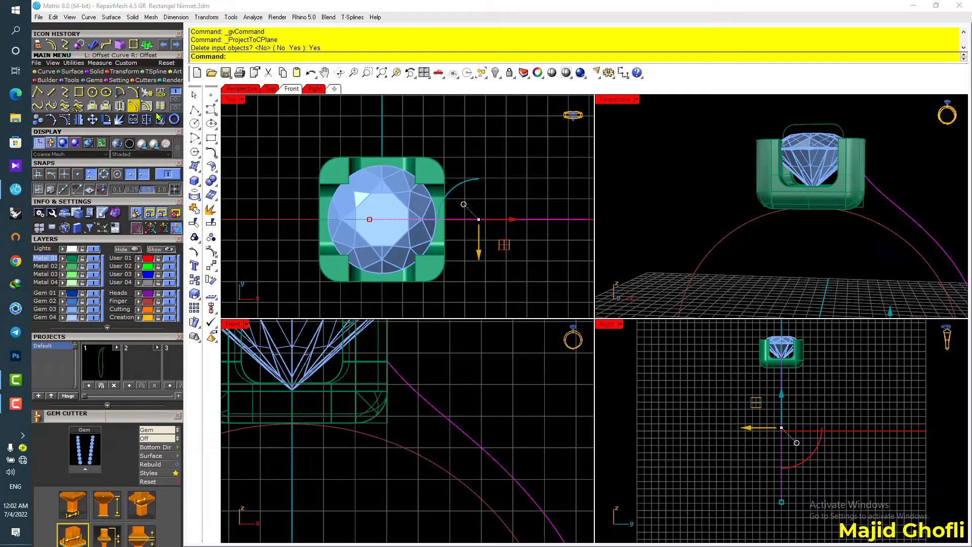
left_click(147, 107)
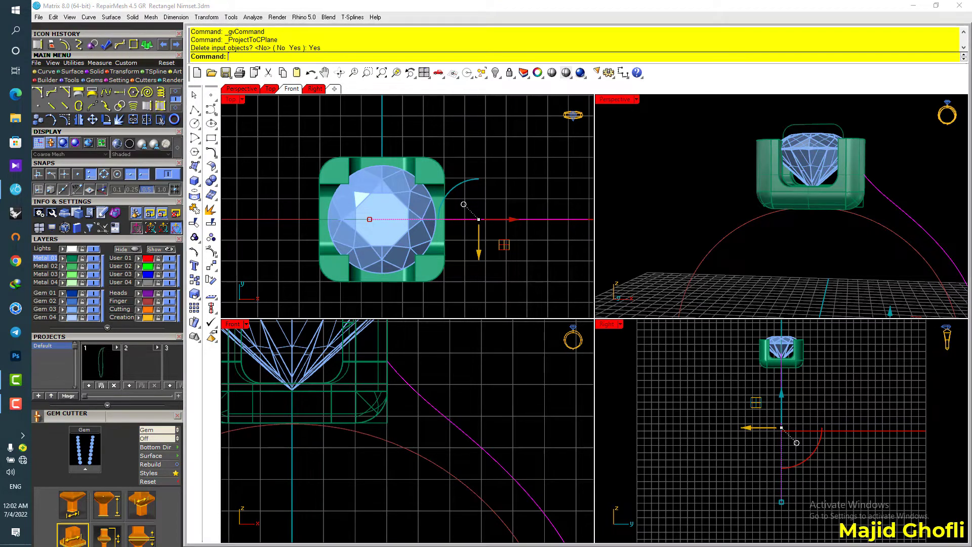
left_click(388, 379)
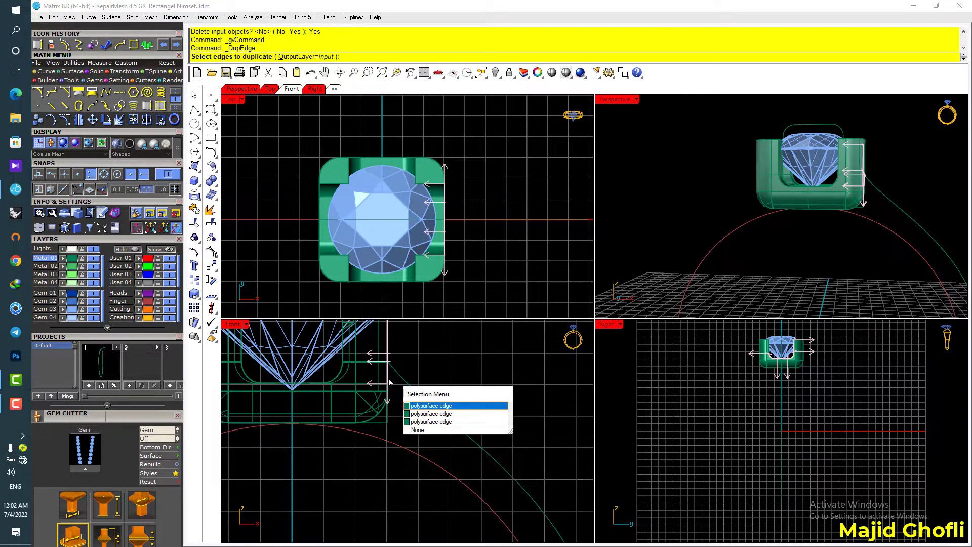
key("Return")
scroll(385, 398, "up", 1)
left_click(389, 401)
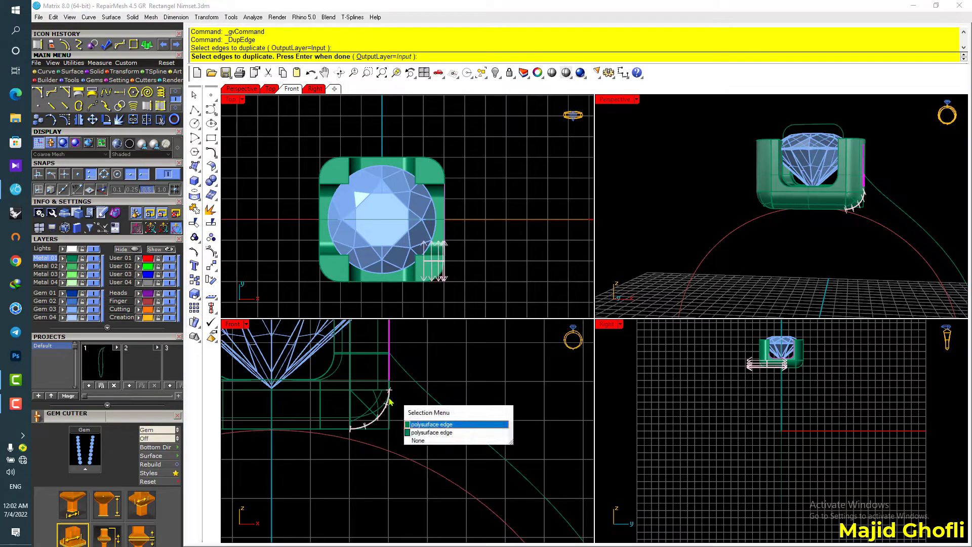
key("Return")
scroll(389, 390, "up", 1)
left_click(390, 389)
key("Return")
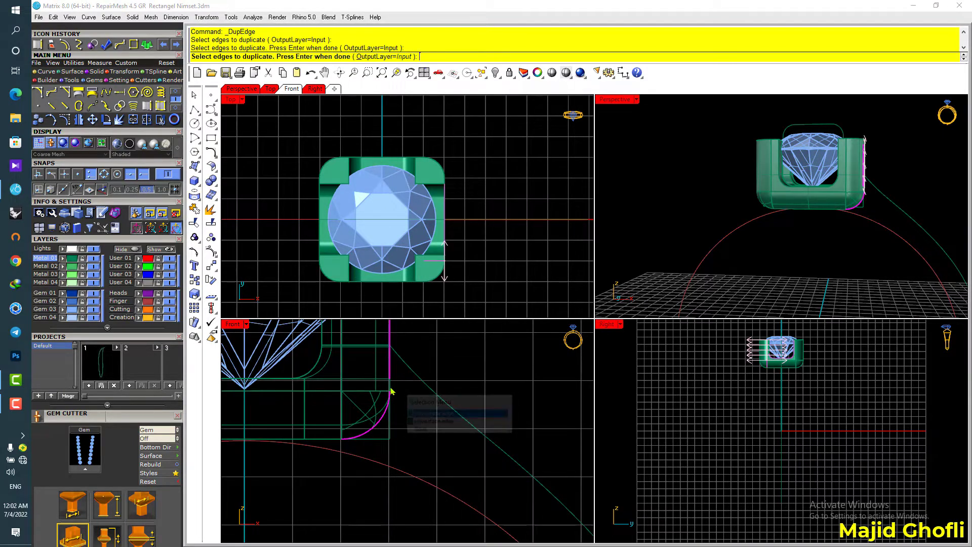
- Remove the vertical side edge from the selection and duplicate only the setting's lower rounded corner edge
scroll(334, 447, "up", 1)
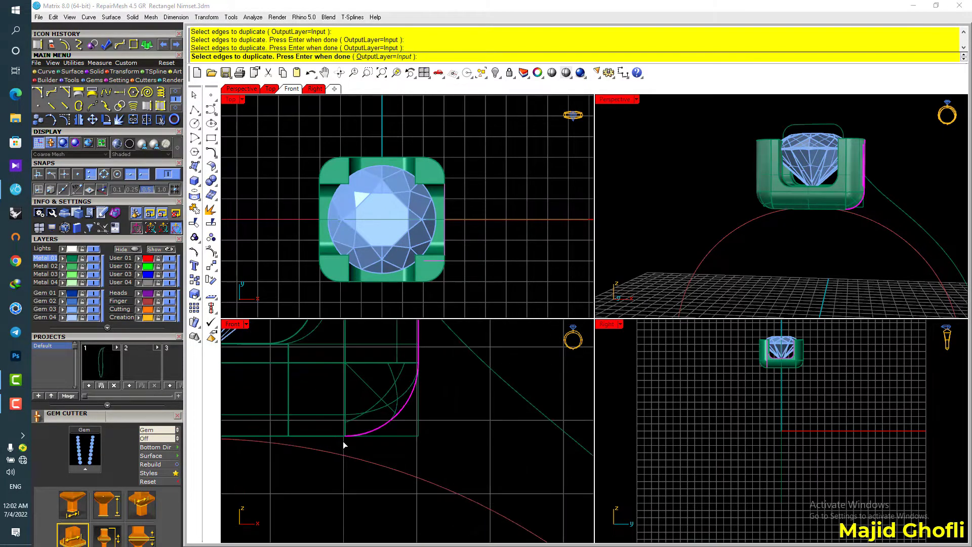
scroll(342, 441, "down", 2)
left_click(374, 368)
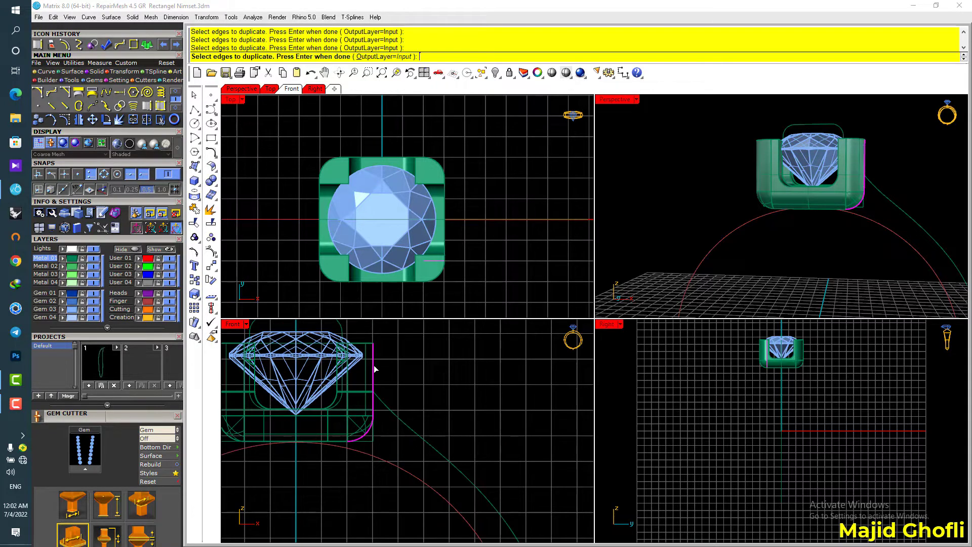
scroll(372, 362, "up", 3)
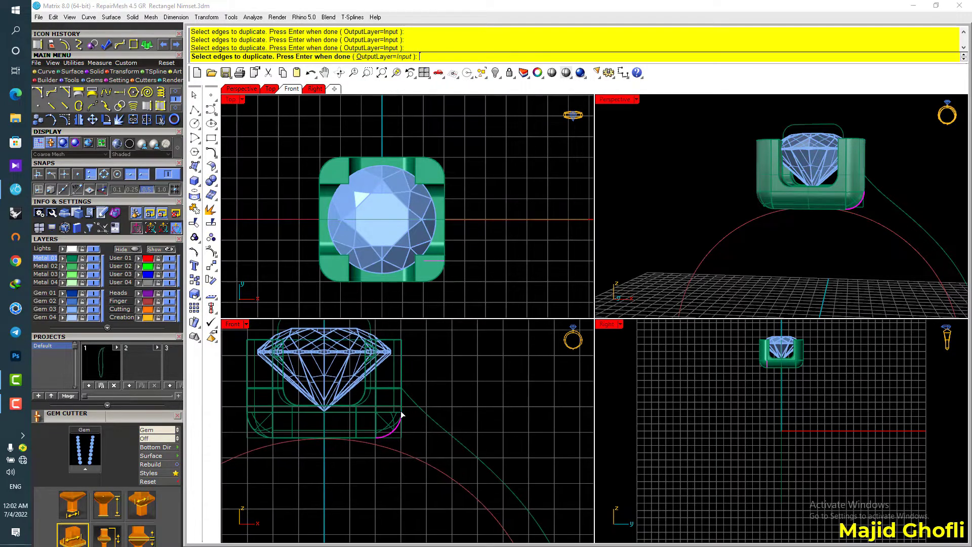
key("Return")
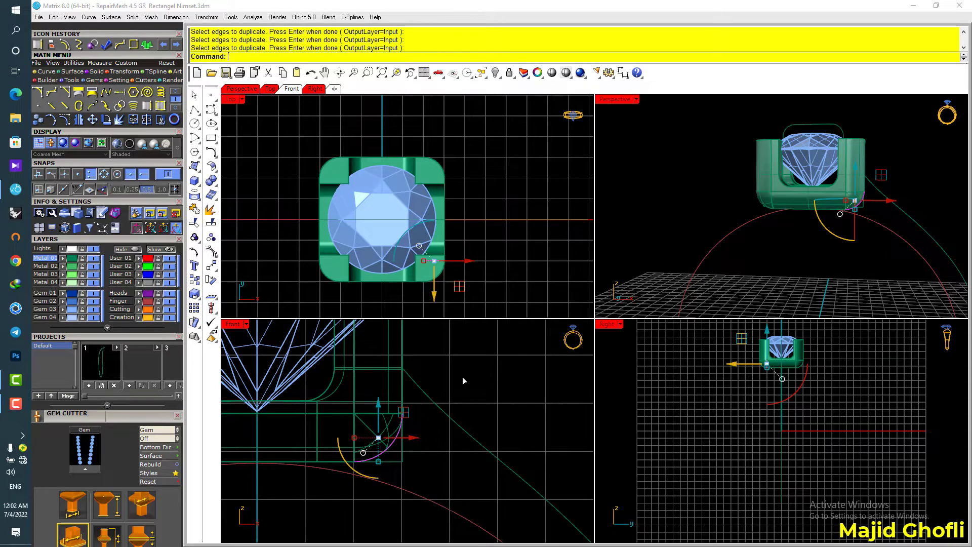
- Project the duplicated corner arc onto the front construction plane, deleting the original
key("ctrl+j")
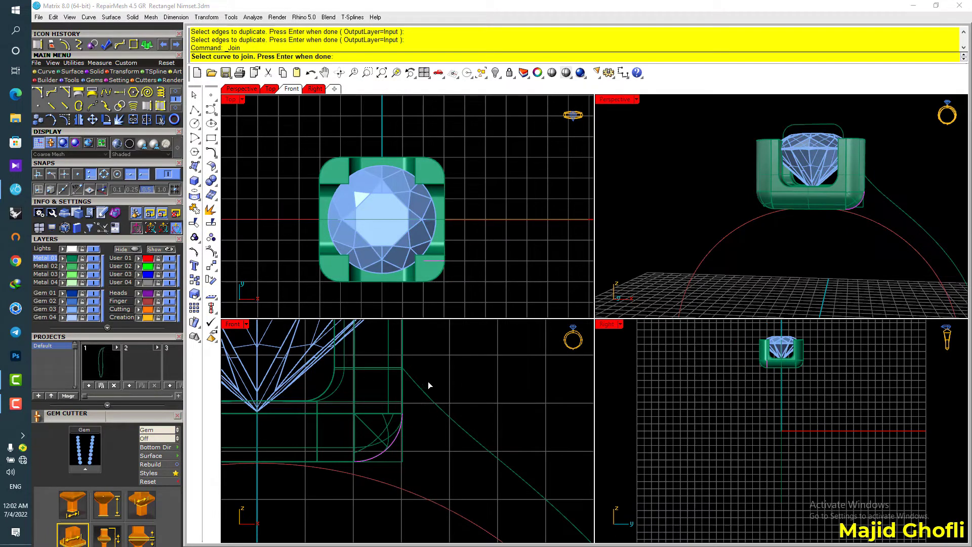
key("Return")
right_click_drag(450, 386, 473, 369)
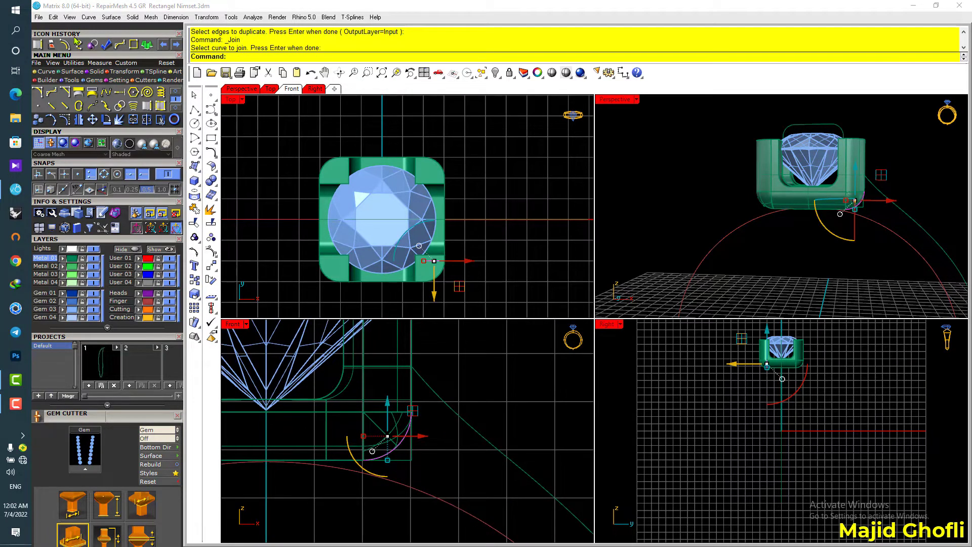
left_click(78, 44)
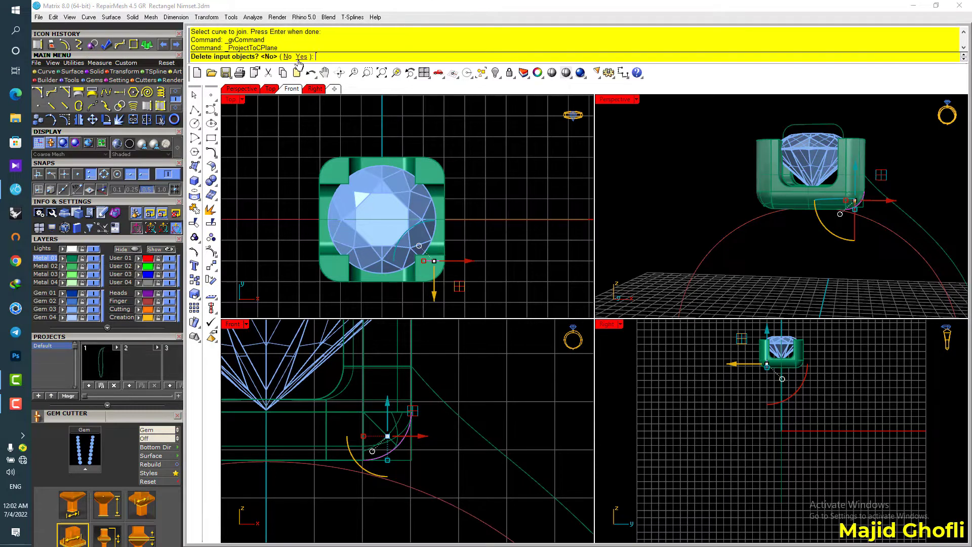
left_click(301, 57)
right_click_drag(513, 421, 491, 405)
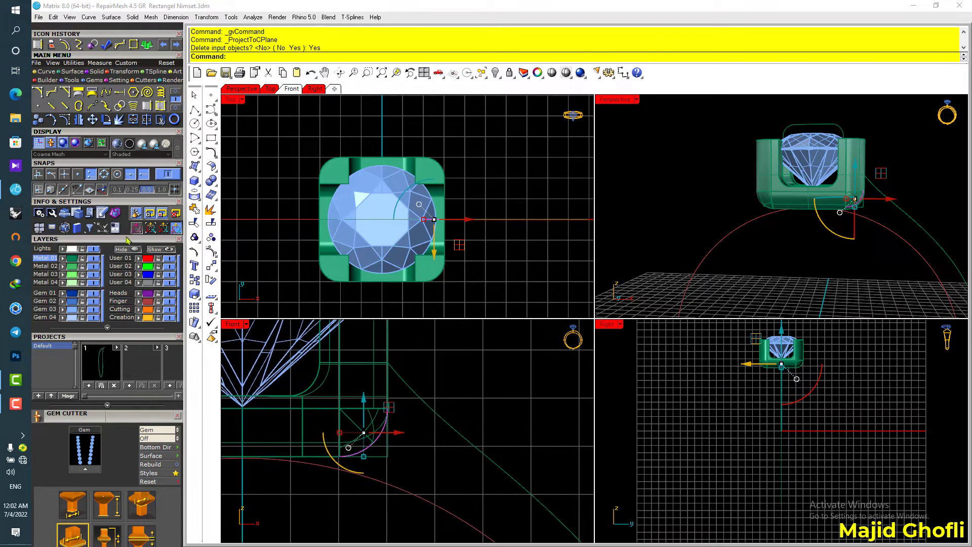
- Put the corner arc and shank curve on User 02, make that layer current and hide Metal 01
left_click(140, 267)
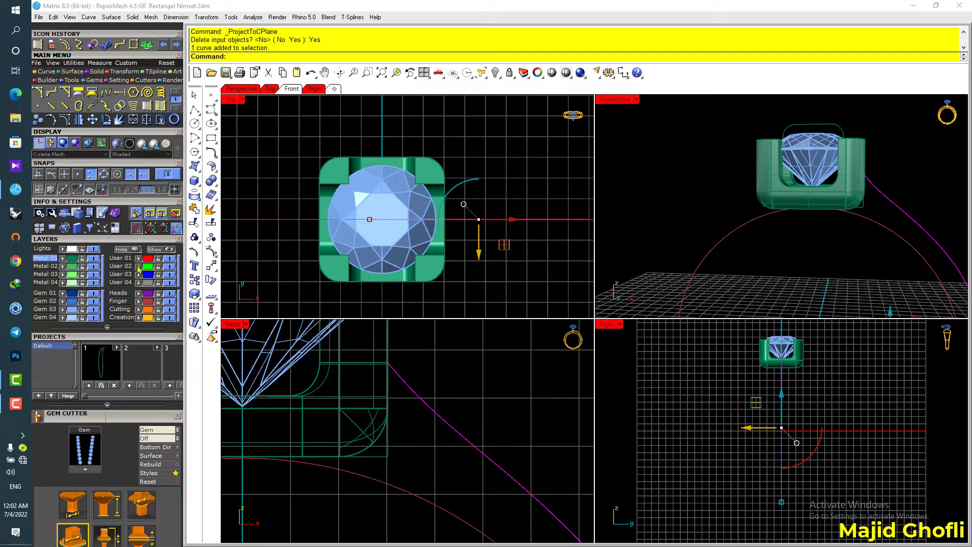
left_click(121, 265)
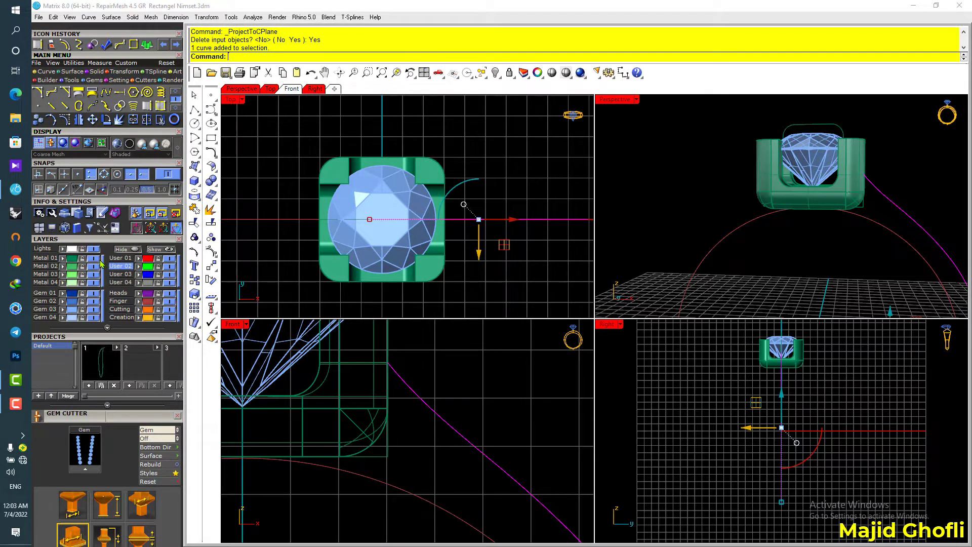
left_click(461, 372)
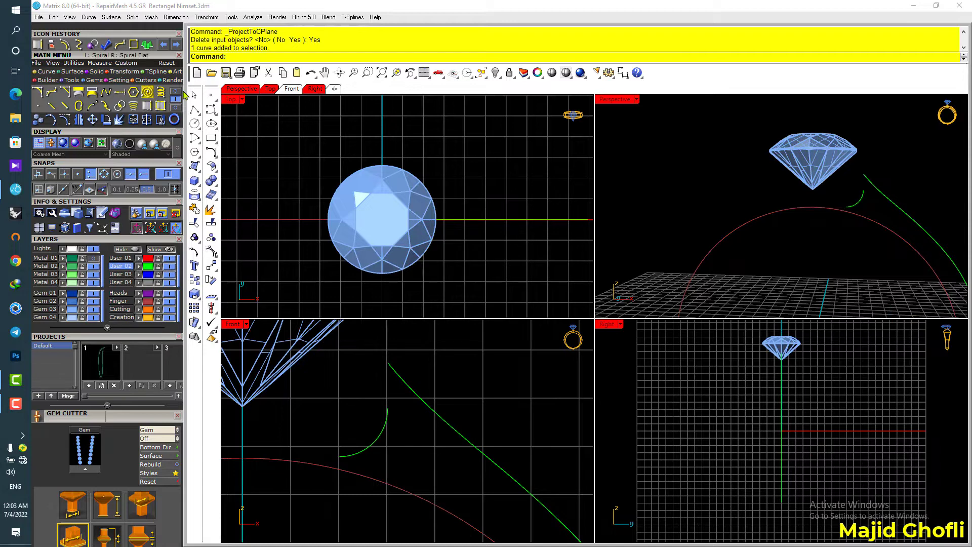
- Draw a straight line from the corner arc's upper end to the shank curve's upper end
left_click(175, 92)
left_click(51, 92)
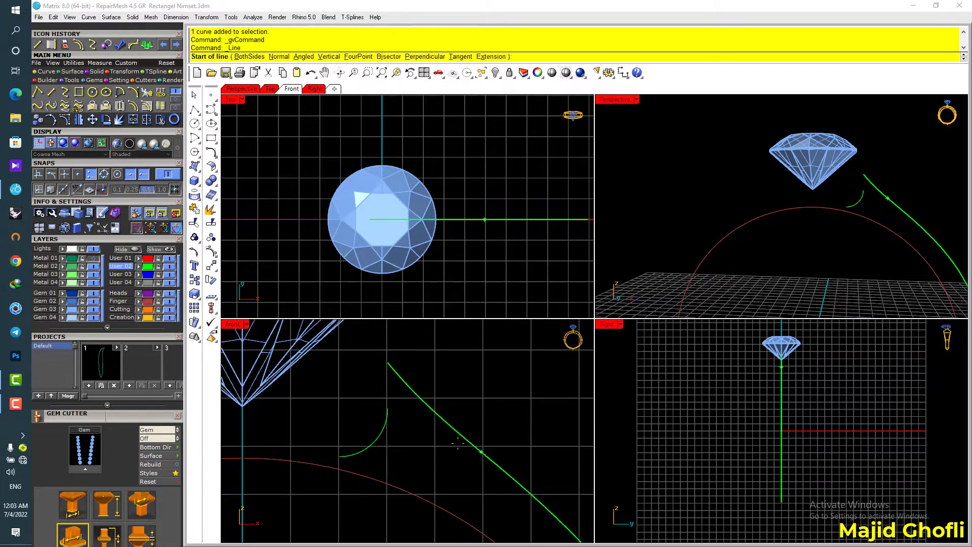
left_click(388, 407)
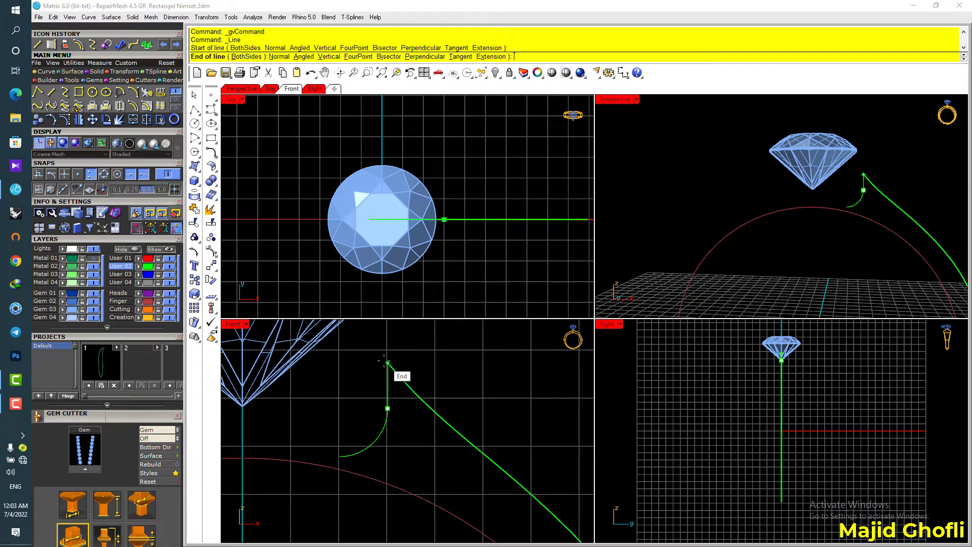
left_click(385, 362)
key("ctrl+a")
scroll(375, 441, "down", 6)
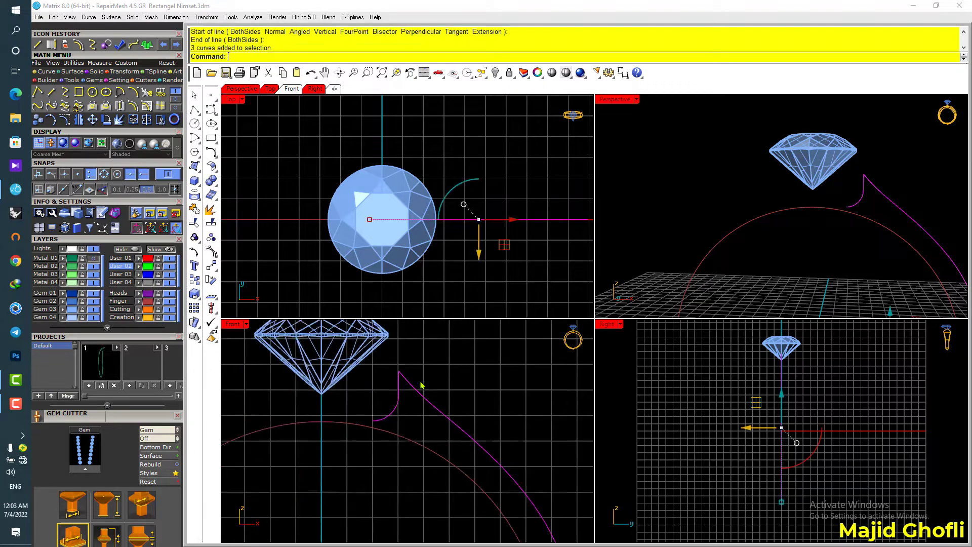
scroll(485, 358, "down", 3)
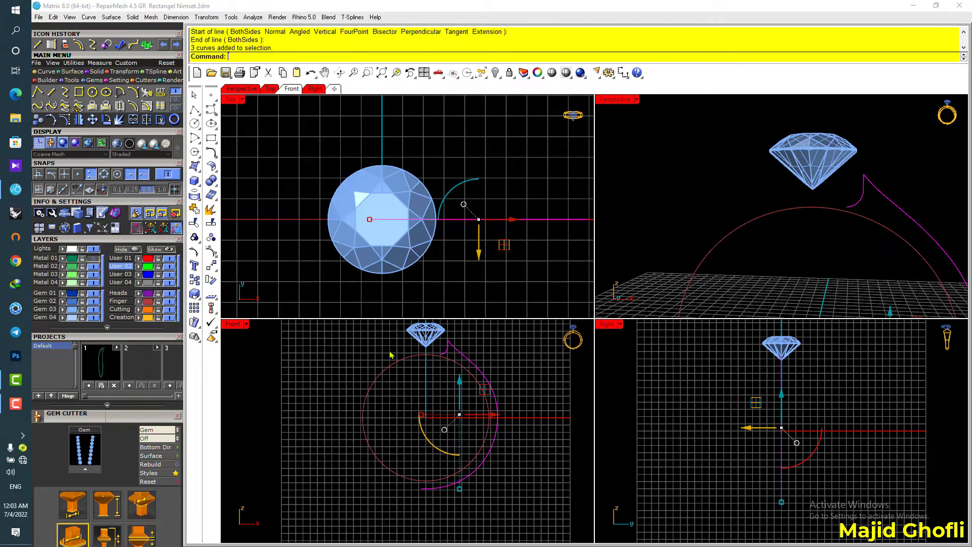
scroll(461, 353, "up", 3)
scroll(405, 354, "up", 3)
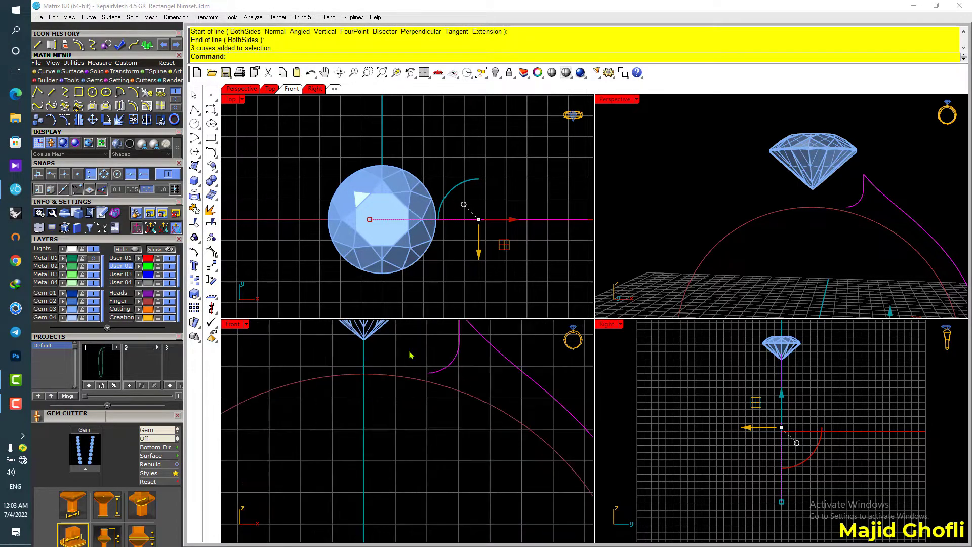
key("Escape")
- With Metal 01 hidden, draw a straight line from the corner arc's lower end to the top of the finger circle
scroll(420, 364, "up", 2)
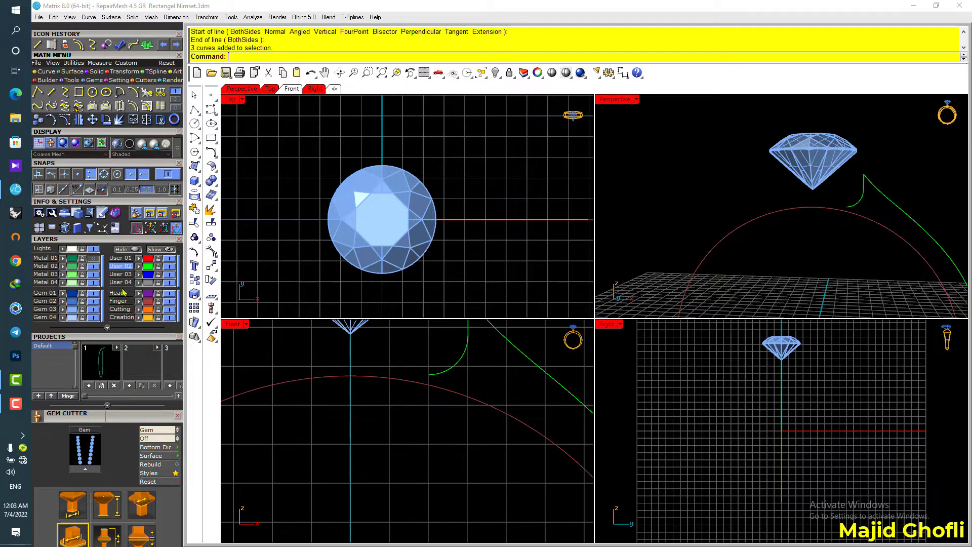
left_click(92, 259)
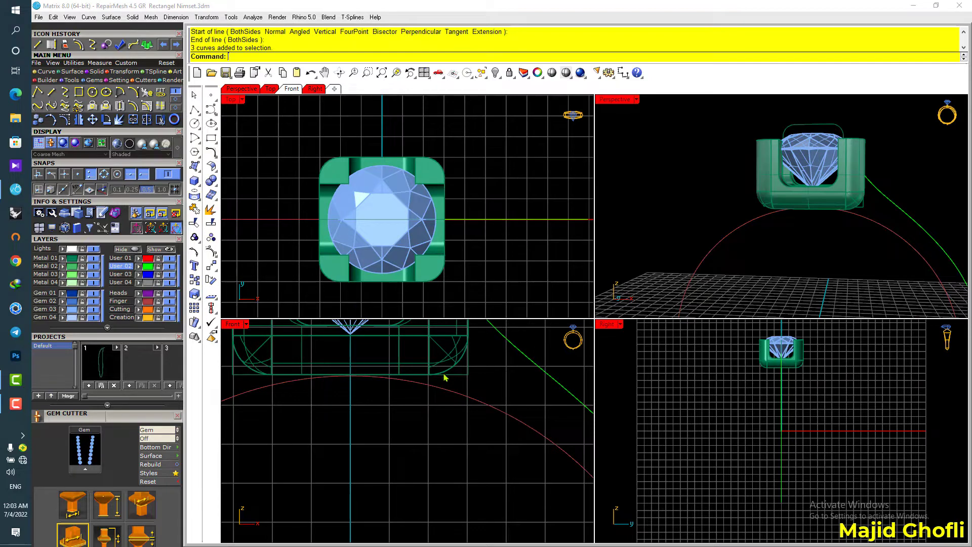
scroll(445, 378, "up", 2)
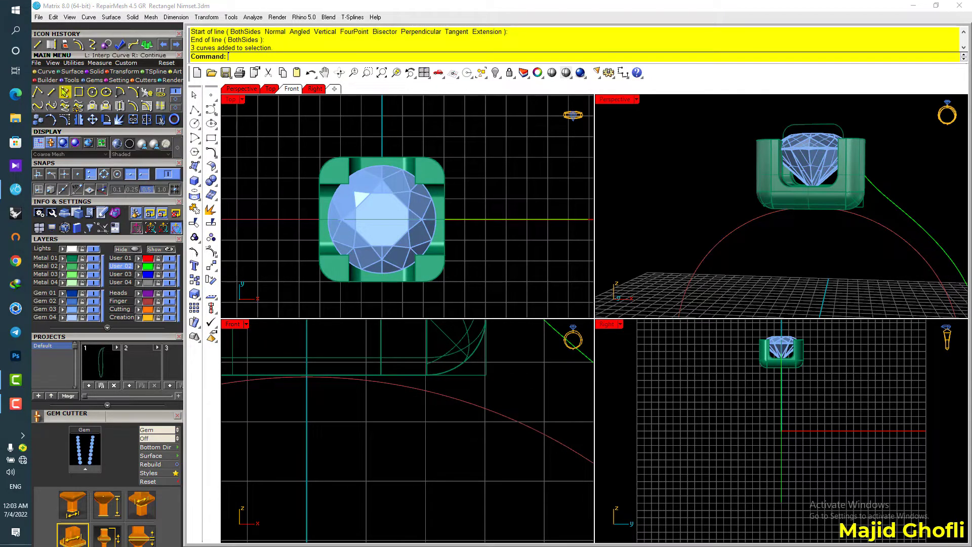
left_click(38, 45)
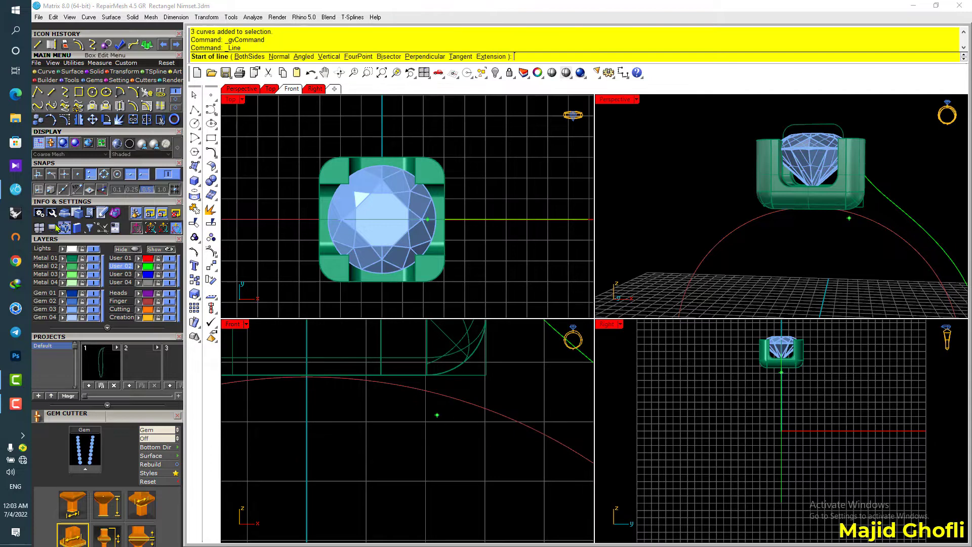
left_click(92, 263)
left_click(426, 375)
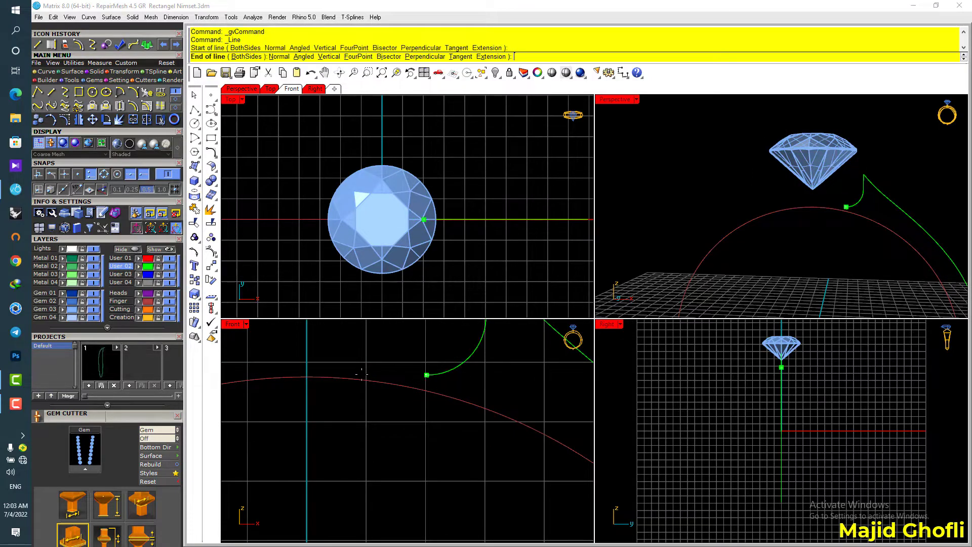
left_click(312, 376)
scroll(408, 390, "down", 4)
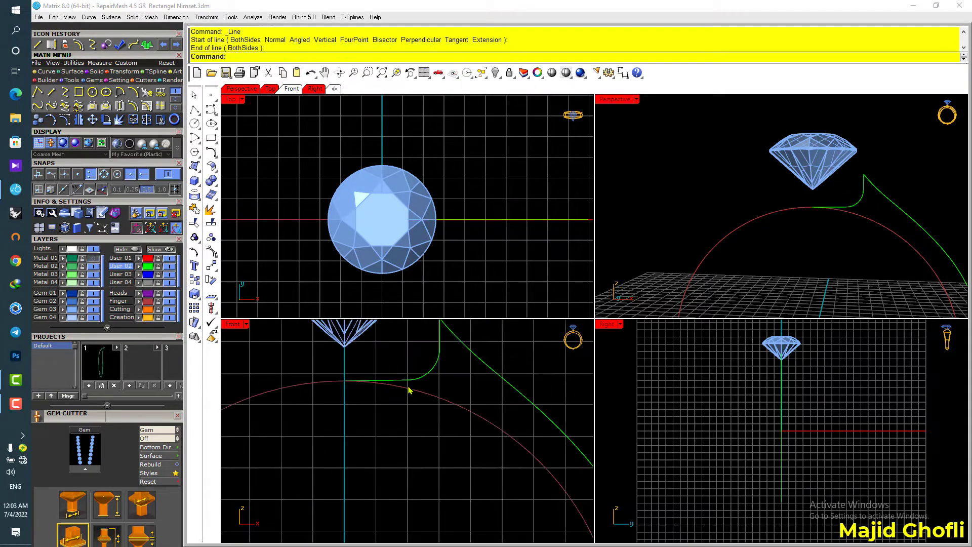
- Join the new line, corner arc, connecting line and shank curve into one curve
left_click(421, 384)
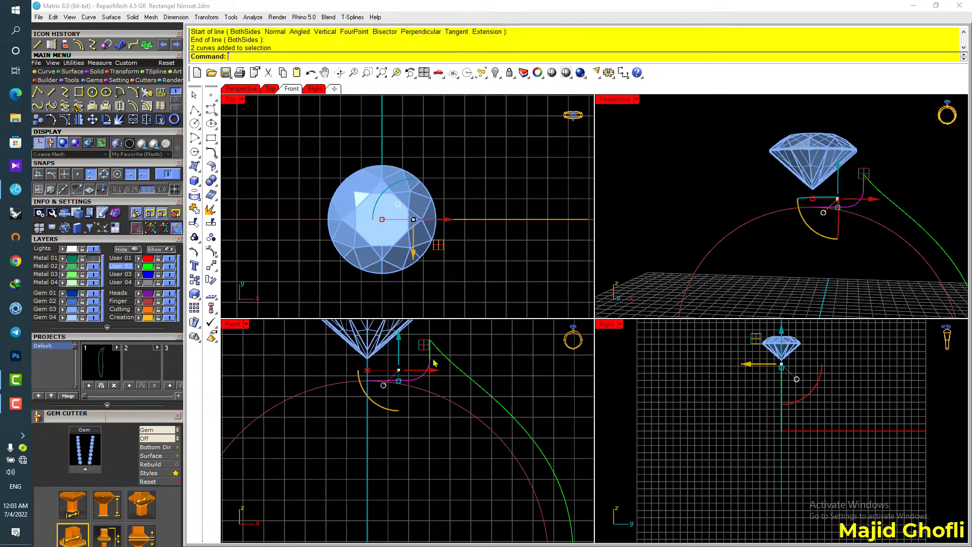
left_click(431, 359)
left_click(469, 370)
scroll(462, 387, "down", 6)
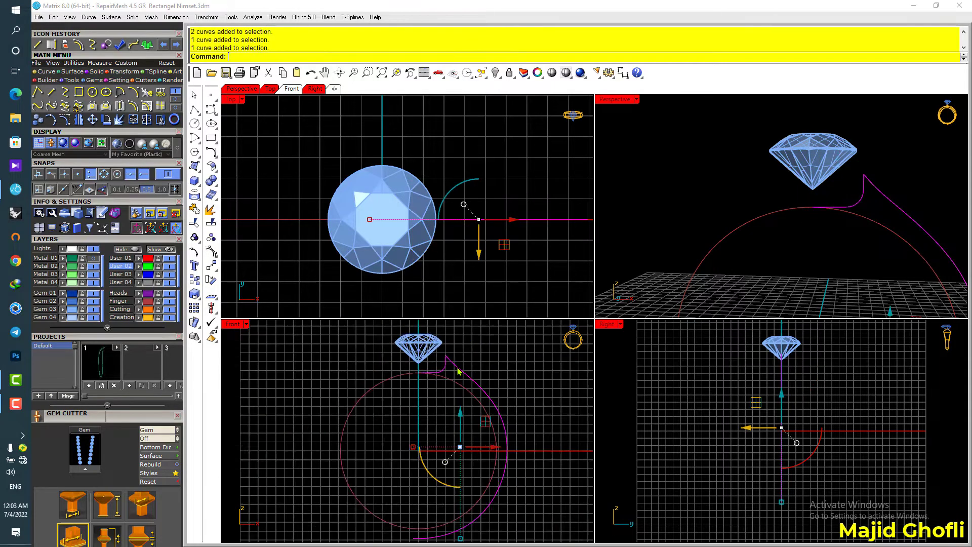
left_click(90, 91)
- Draw a vertical line from the origin (0) down past the lower end of the shank curve
left_click(51, 92)
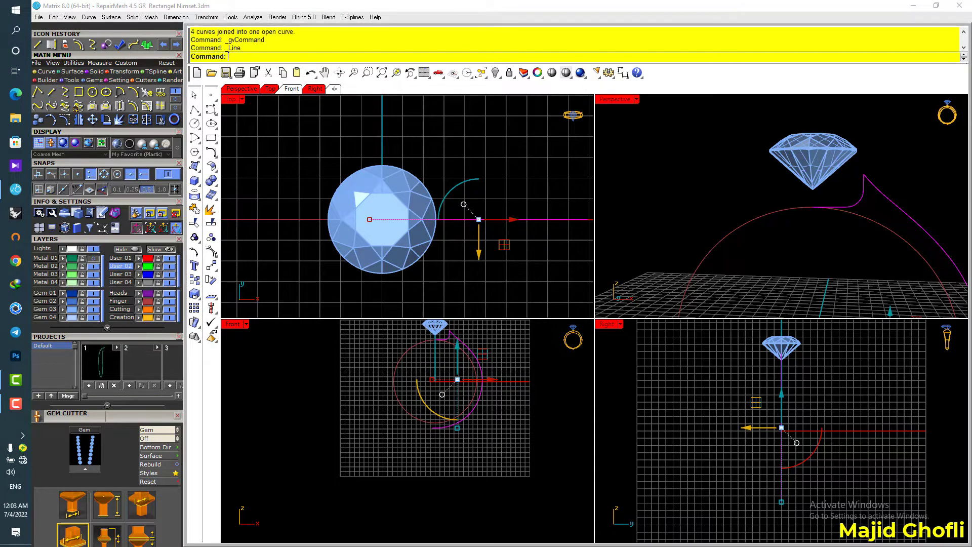
scroll(417, 408, "up", 6)
type("0")
key("Return")
scroll(459, 456, "up", 3)
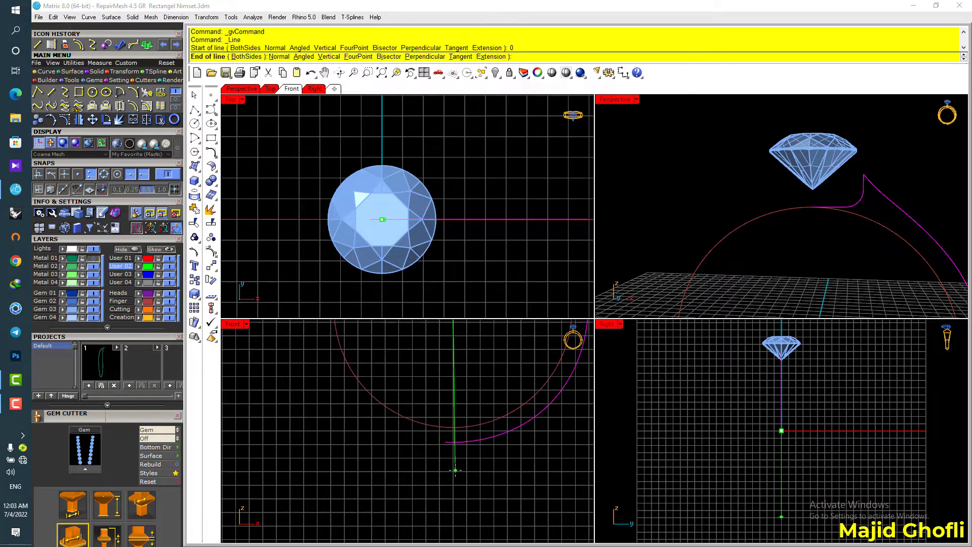
left_click(454, 451)
- Trim the shank curve's overshoot at the vertical line, and delete the remaining construction line
left_click_drag(457, 442, 395, 422)
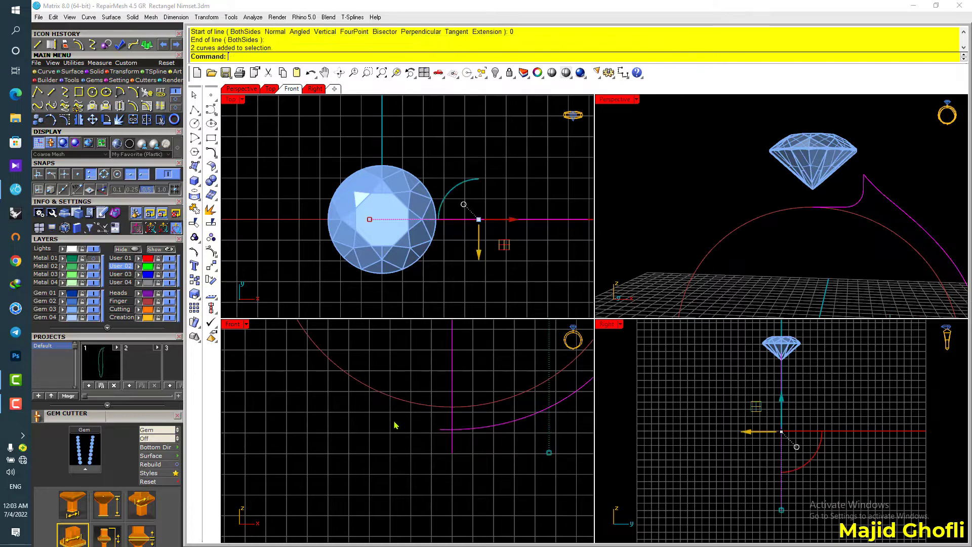
left_click(161, 120)
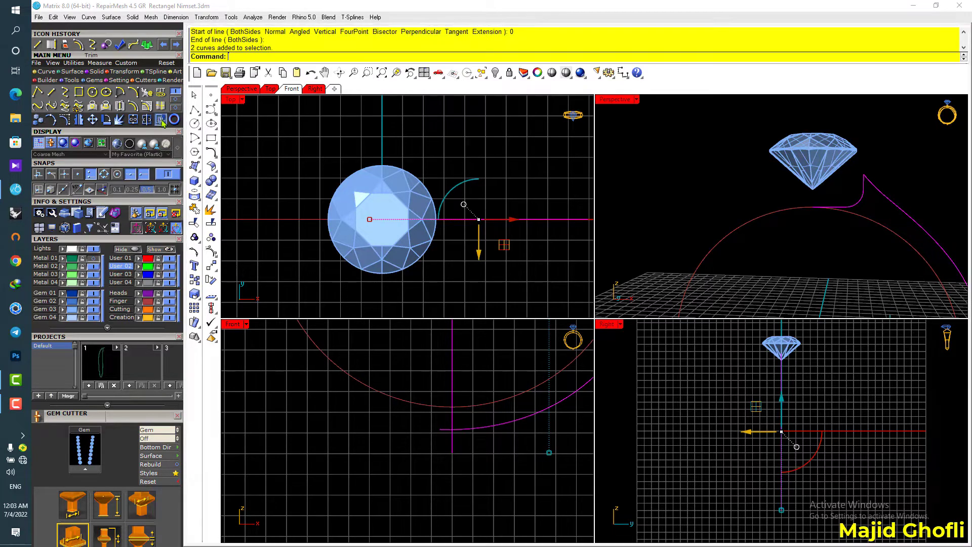
left_click(447, 429)
left_click(453, 440)
key("Return")
scroll(477, 451, "down", 5)
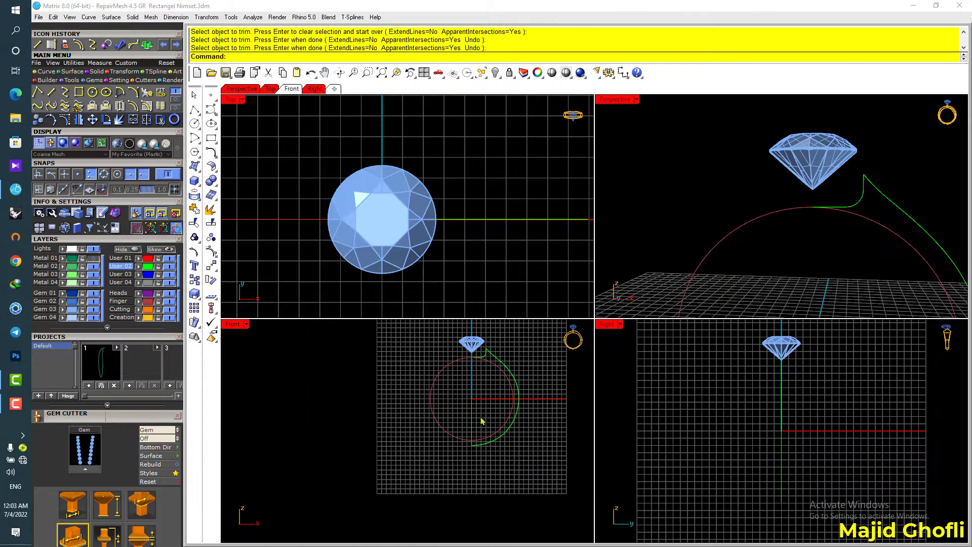
left_click_drag(454, 420, 453, 421)
key("Delete")
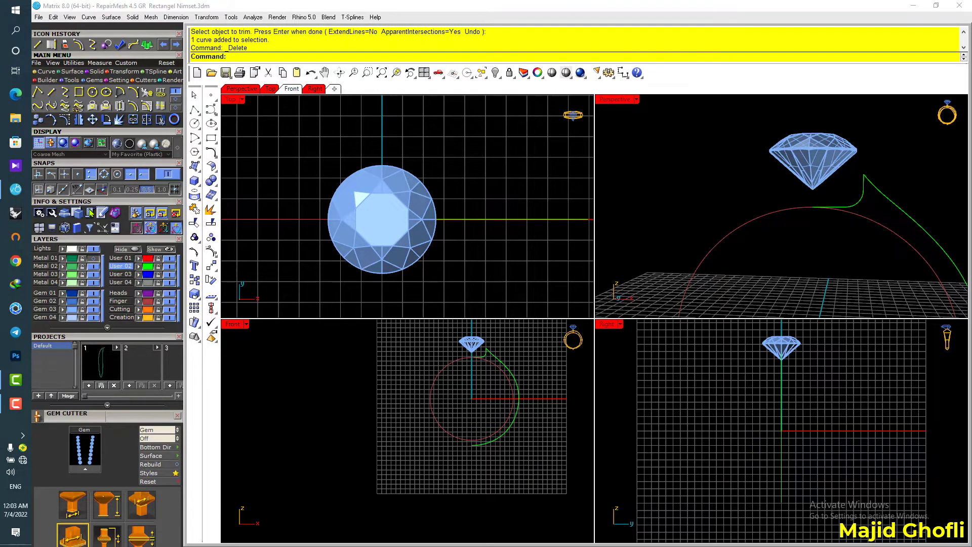
right_click(115, 270)
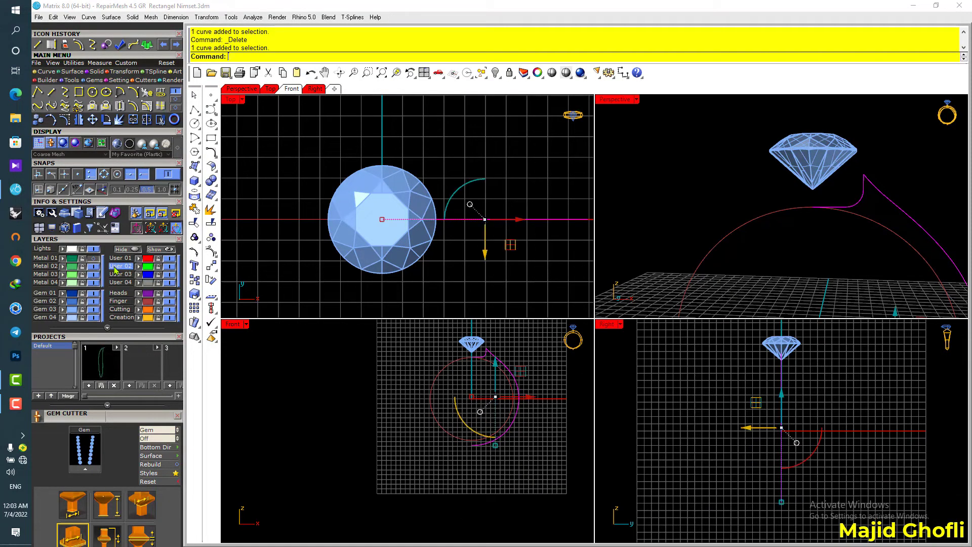
key("ctrl+j")
right_click_drag(376, 400, 299, 397)
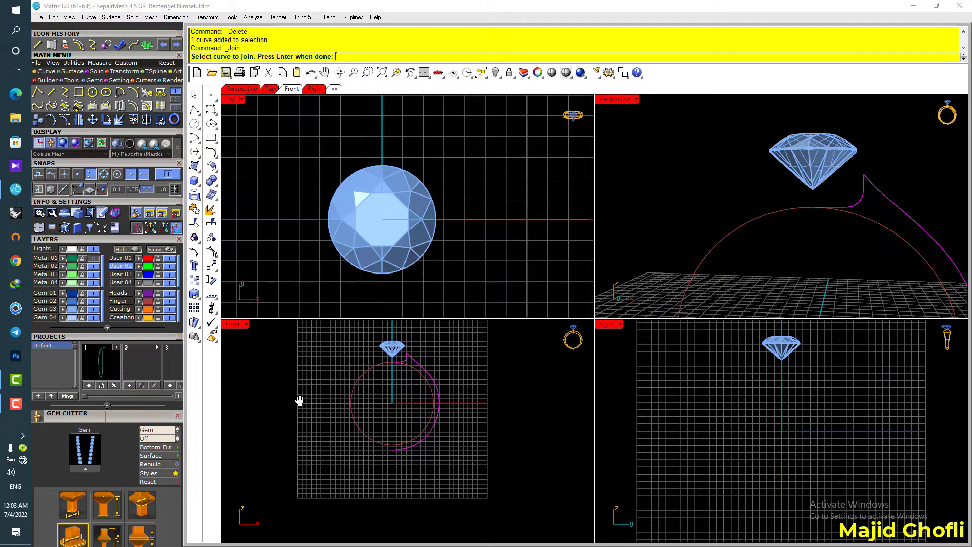
key("Return")
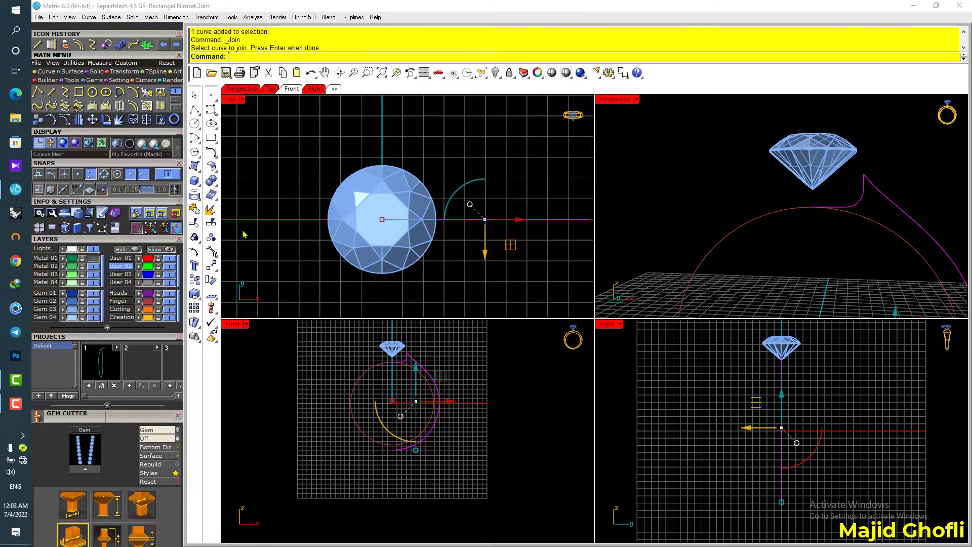
- Draw a short vertical line from the shank curve's lower end to the bottom of the finger circle
left_click(37, 44)
scroll(398, 459, "up", 2)
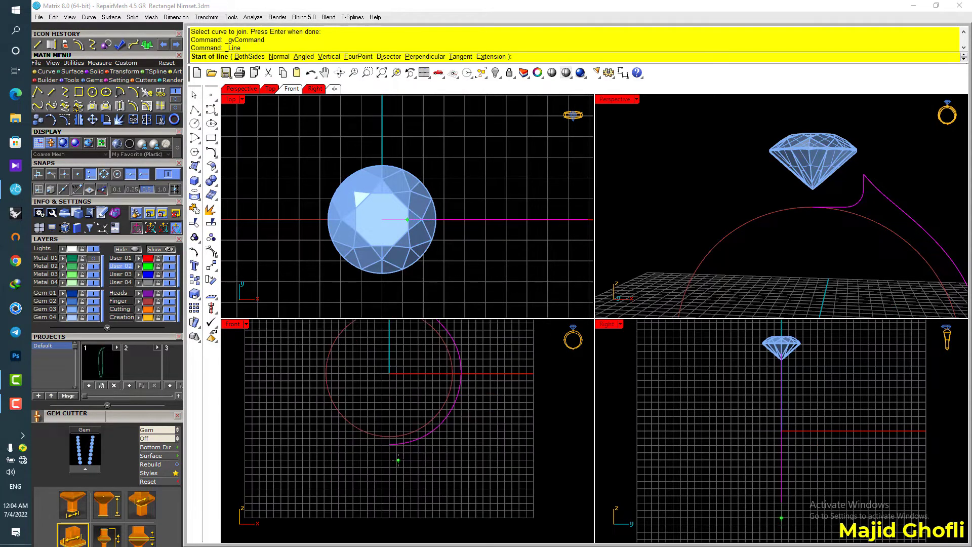
scroll(404, 462, "up", 1)
left_click(389, 442)
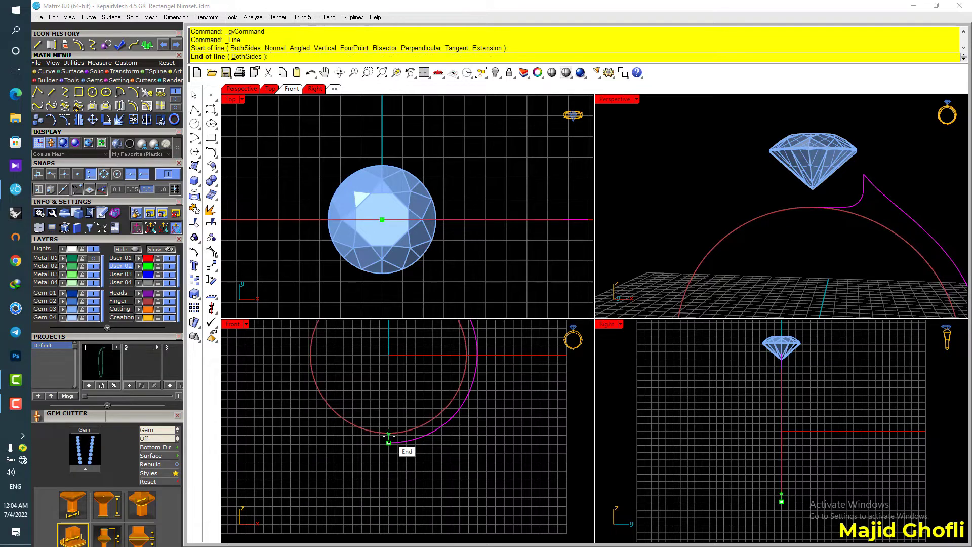
key("Escape")
- Trim away the half of the finger circle opposite the shank outline and join the remaining curves into a closed profile
scroll(389, 440, "down", 3)
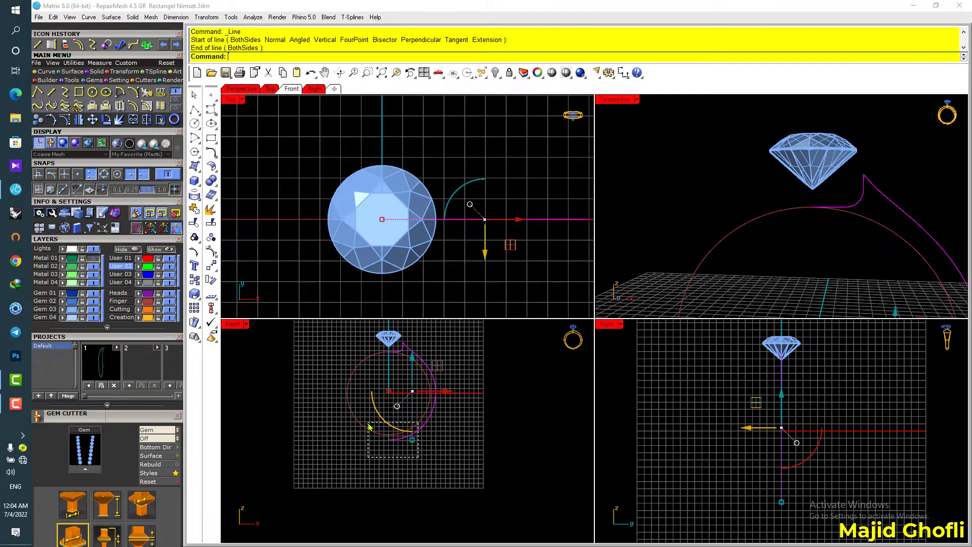
left_click_drag(369, 427, 369, 426)
left_click(160, 120)
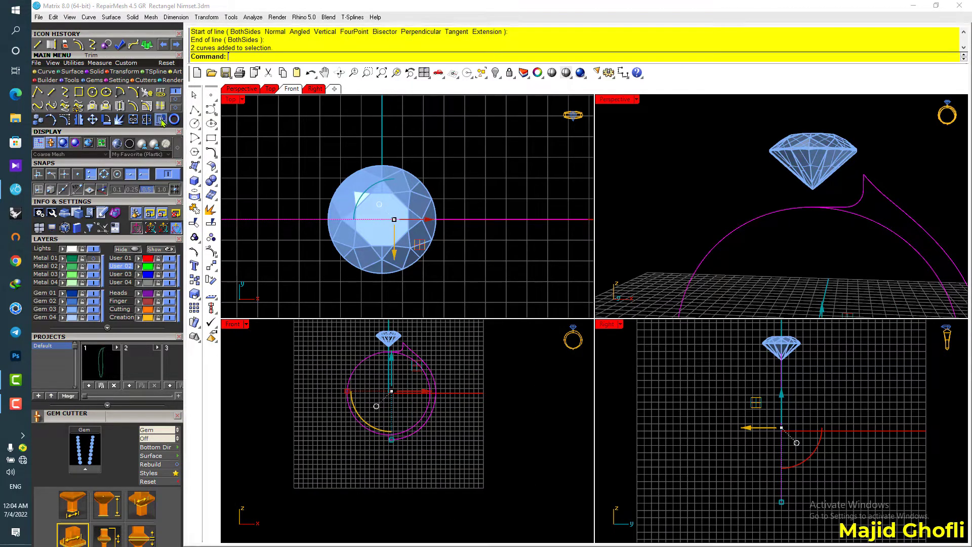
left_click(357, 368)
key("Return")
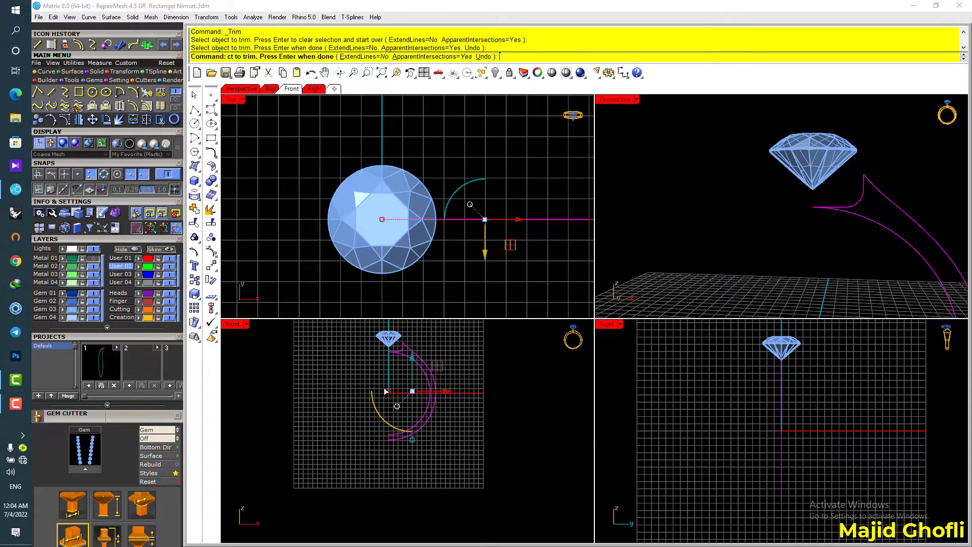
key("ctrl+j")
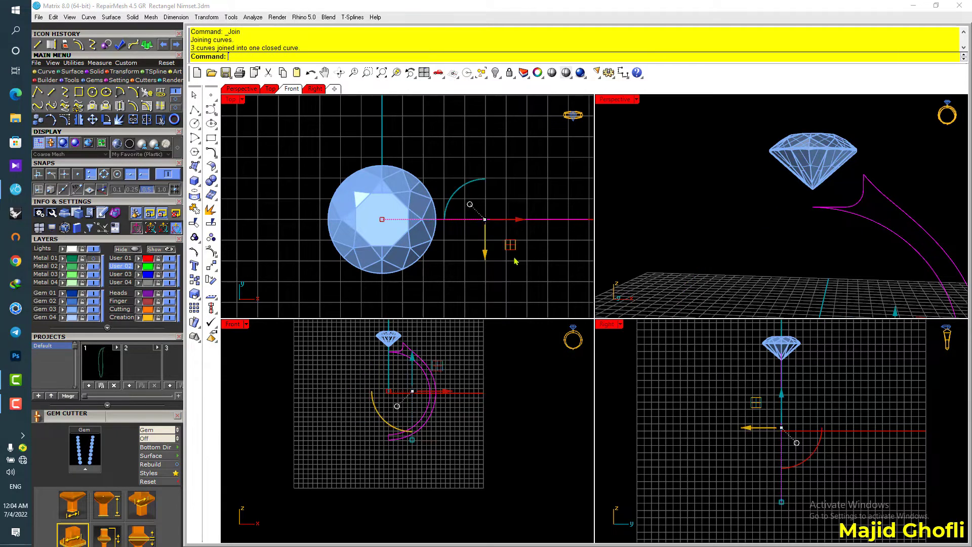
- Show Metal 01 and extrude the closed shank profile straight to both sides as a solid matching the setting's width
left_click(94, 258)
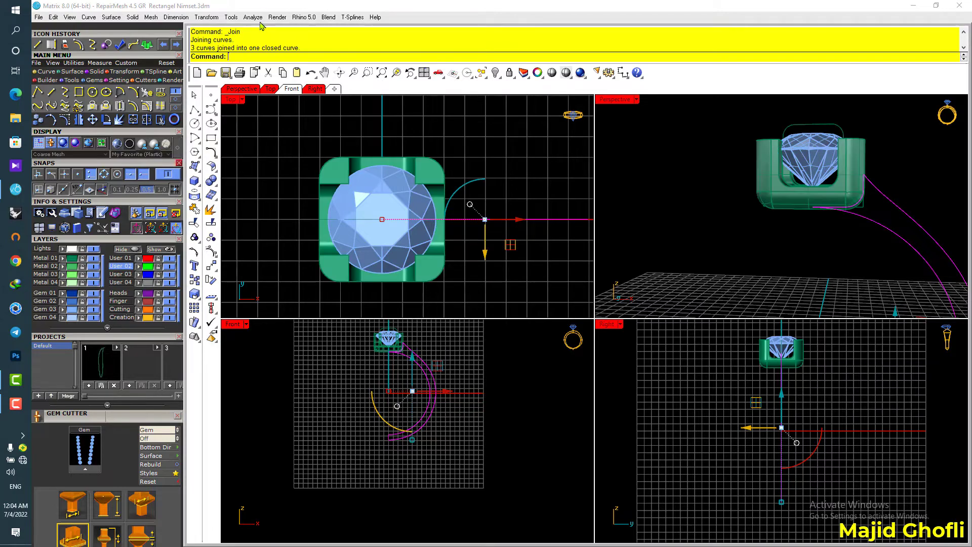
left_click(147, 45)
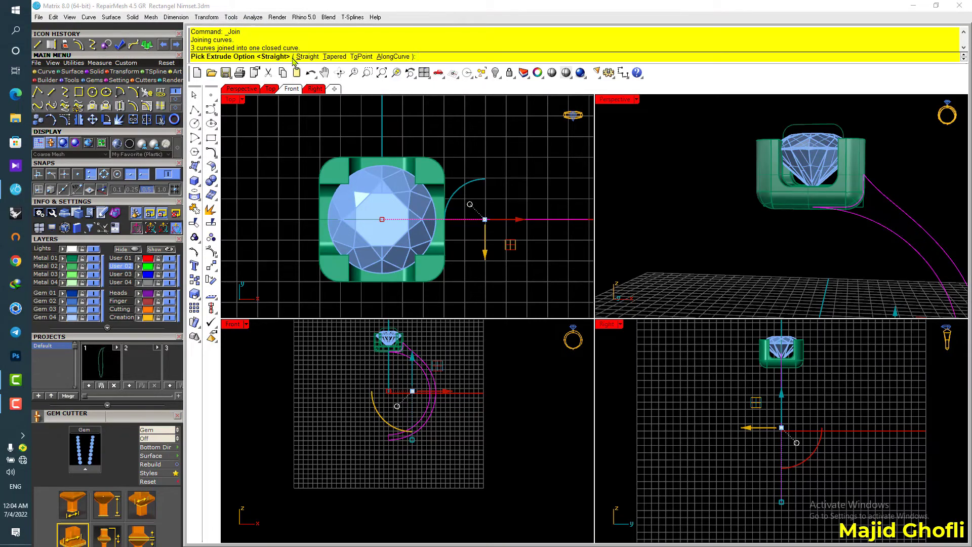
left_click(304, 57)
left_click(373, 56)
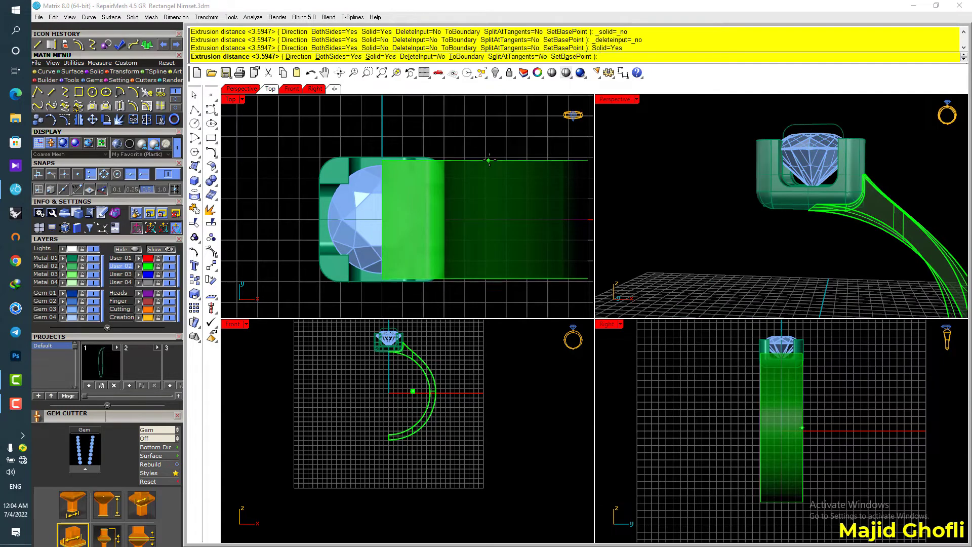
left_click(489, 157)
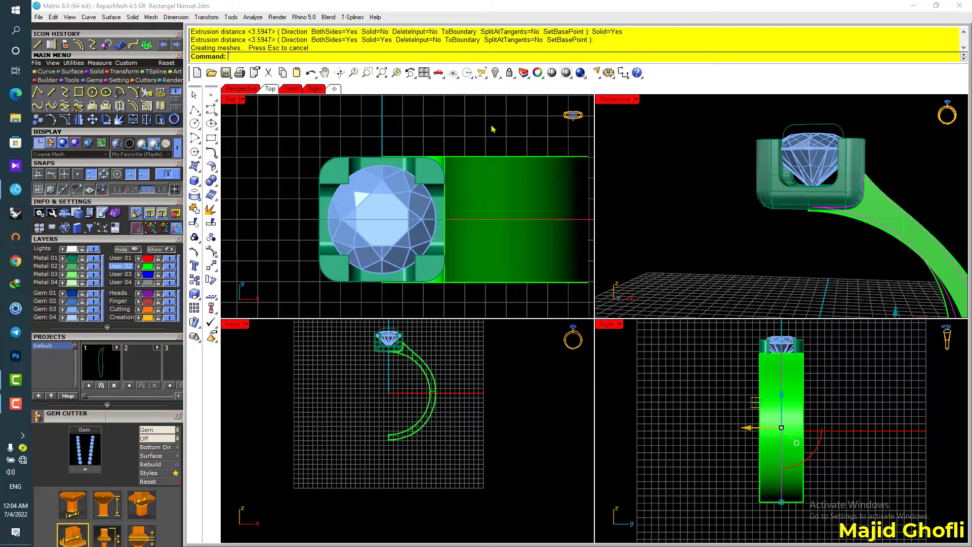
double_click(618, 103)
right_click_drag(694, 152, 645, 180)
double_click(251, 100)
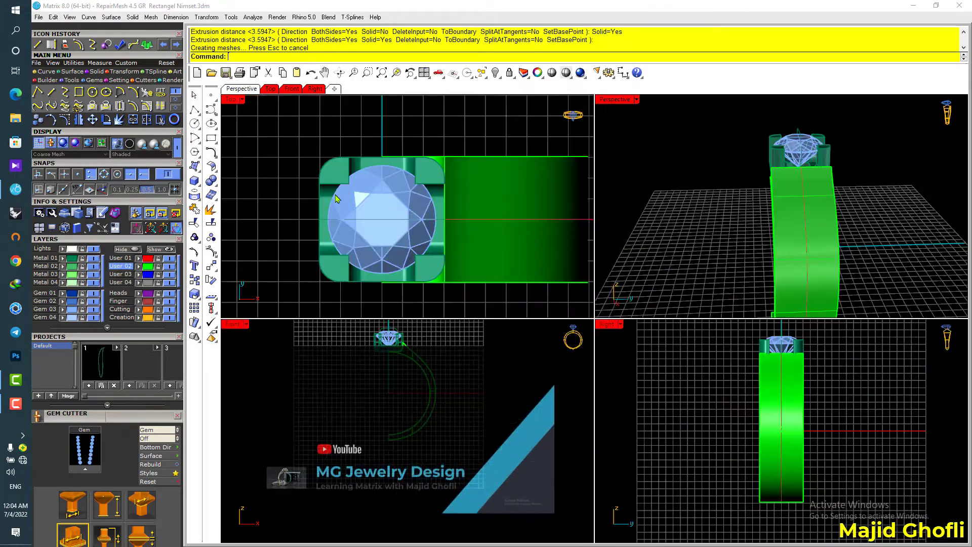
- Start a line in the enlarged Right view and switch that view's display to wireframe
left_click(42, 43)
scroll(869, 354, "down", 2)
right_click_drag(867, 354, 817, 369)
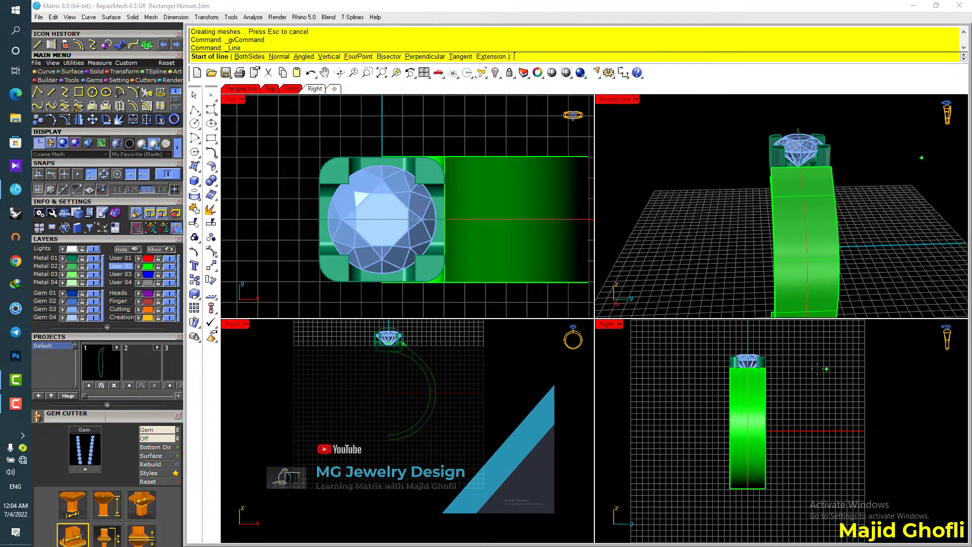
double_click(610, 326)
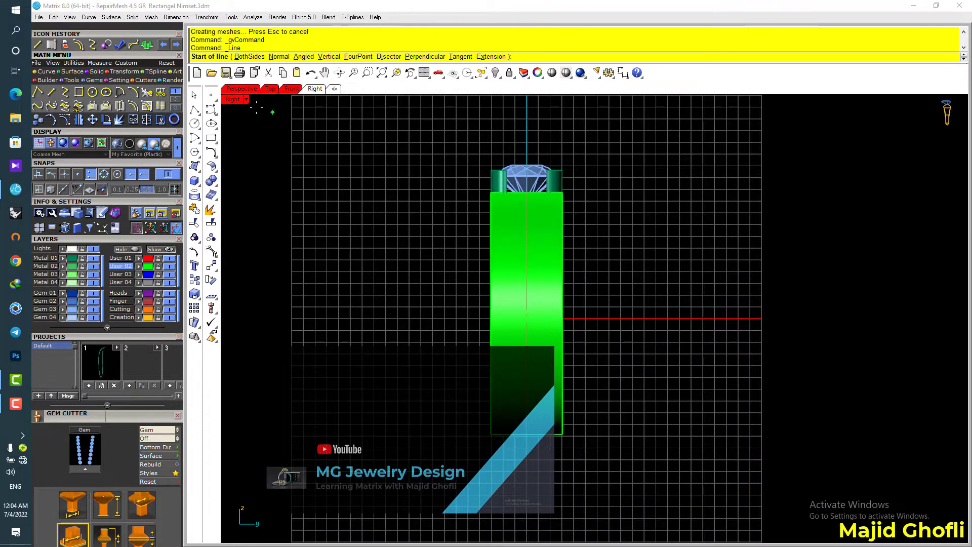
left_click(234, 100)
left_click(284, 40)
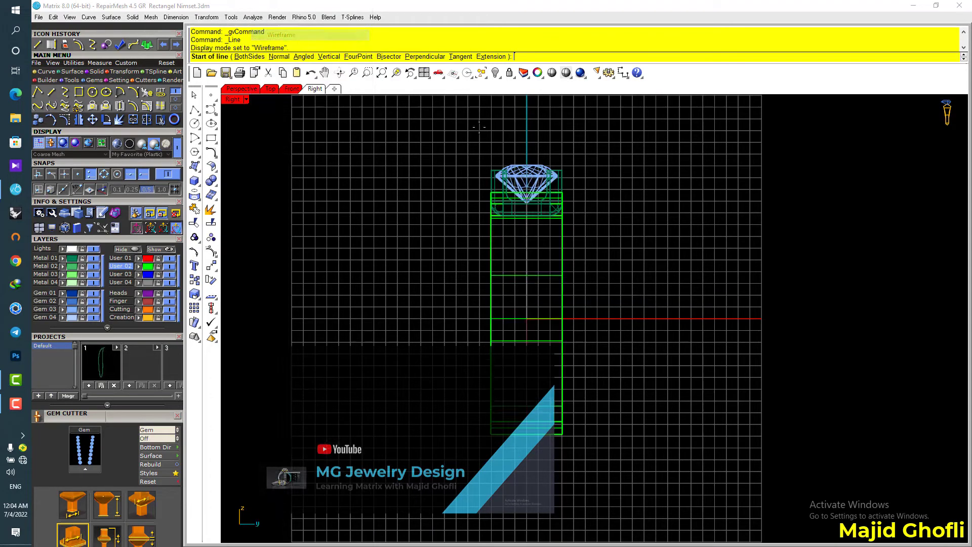
- Draw a slanted line from just above the gem to below the shank's lower end, and mirror a copy about the Y axis
left_click(531, 148)
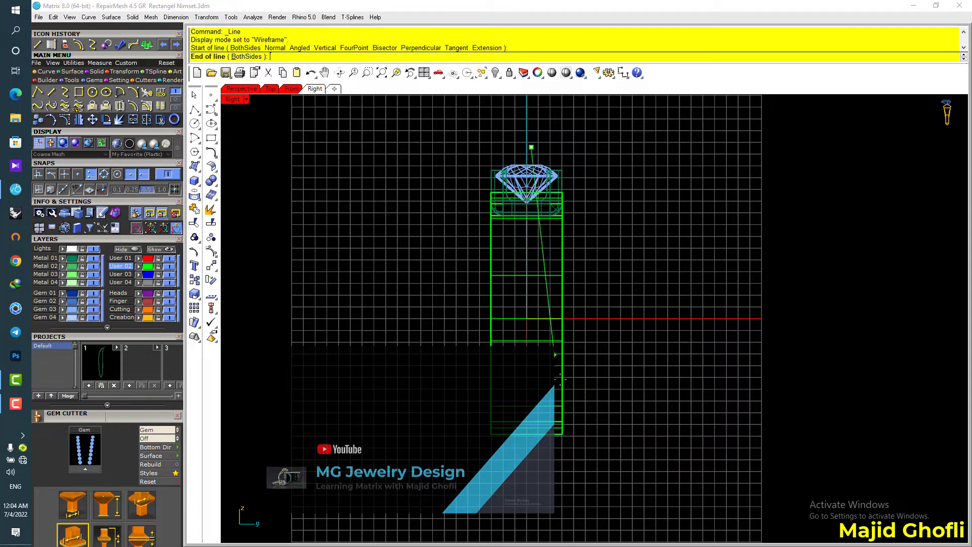
left_click(558, 472)
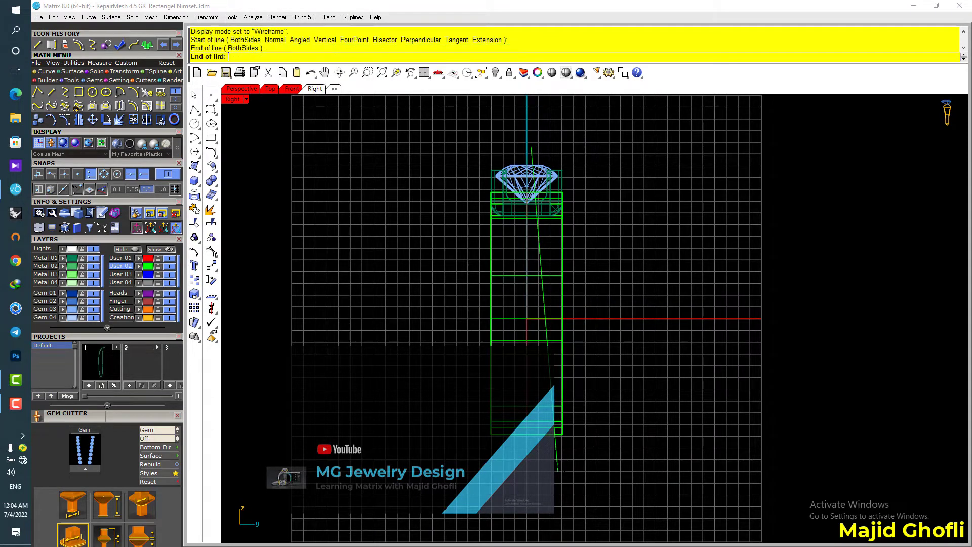
key("F5")
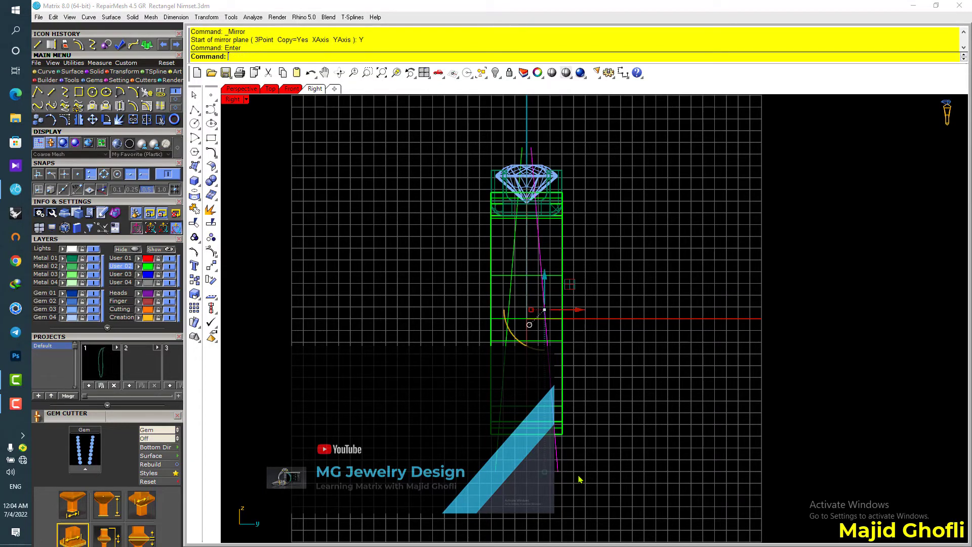
scroll(560, 317, "up", 5)
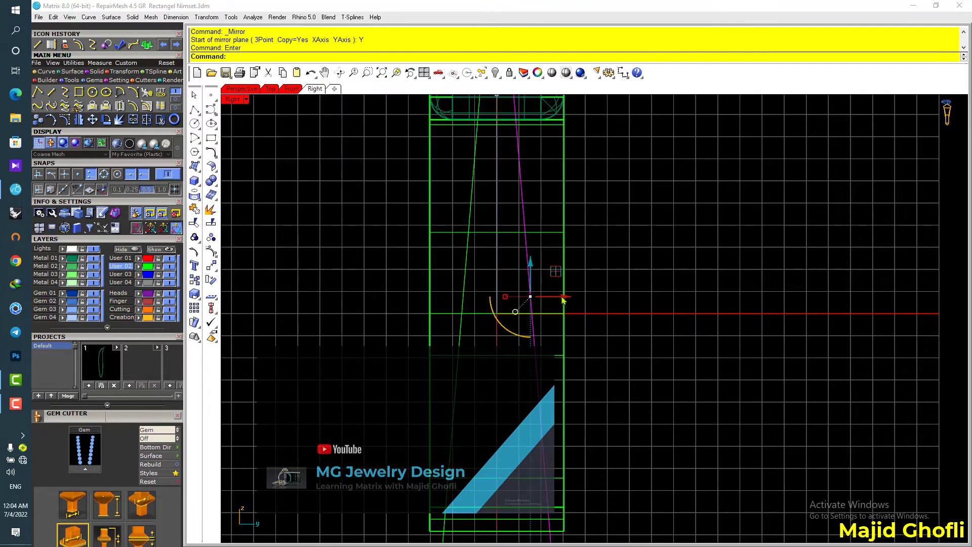
- Move the slanted line slightly inward, and extrude both mirrored slanted lines straight to both sides as surfaces extending past the shank
left_click_drag(562, 297, 556, 297)
scroll(557, 297, "down", 6)
left_click_drag(603, 483, 471, 451)
double_click(242, 101)
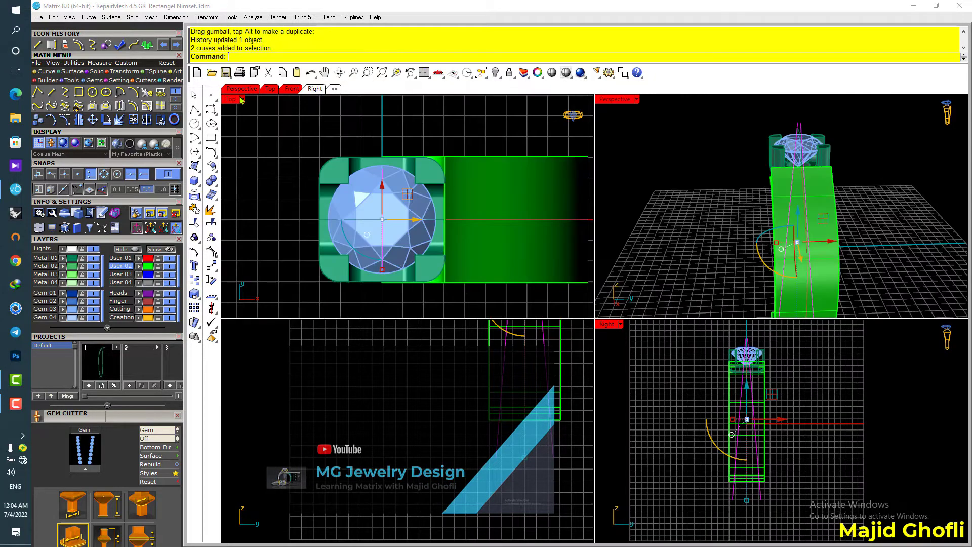
scroll(455, 136, "down", 3)
right_click_drag(462, 125, 446, 157)
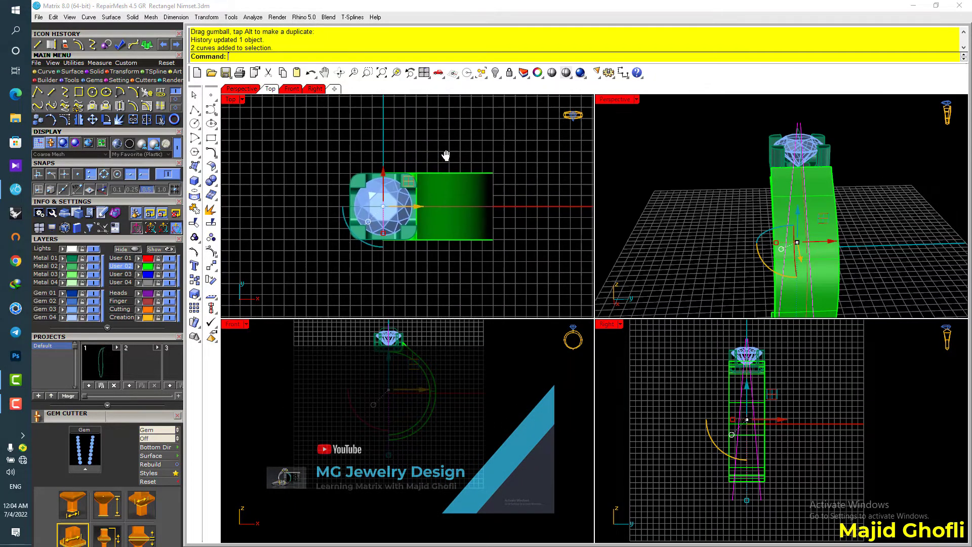
left_click(157, 46)
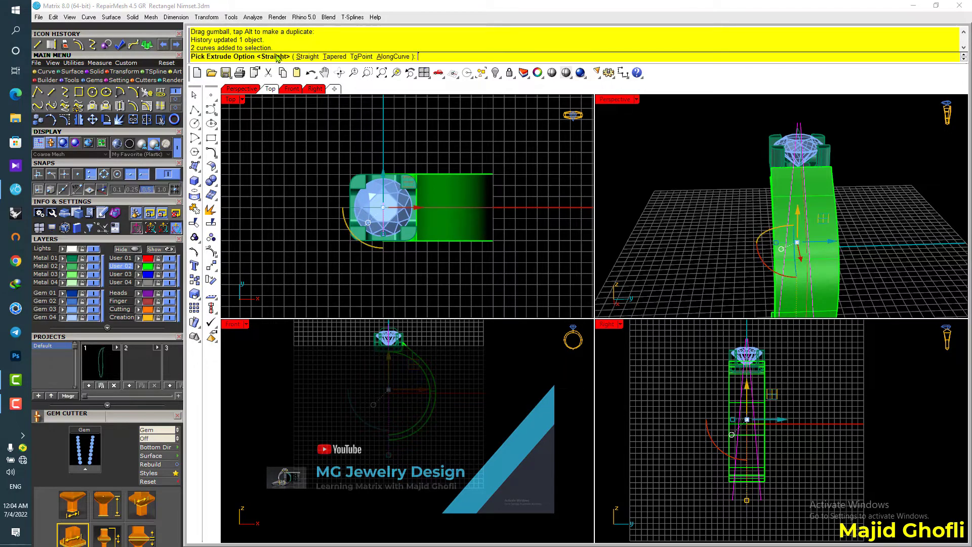
left_click(308, 57)
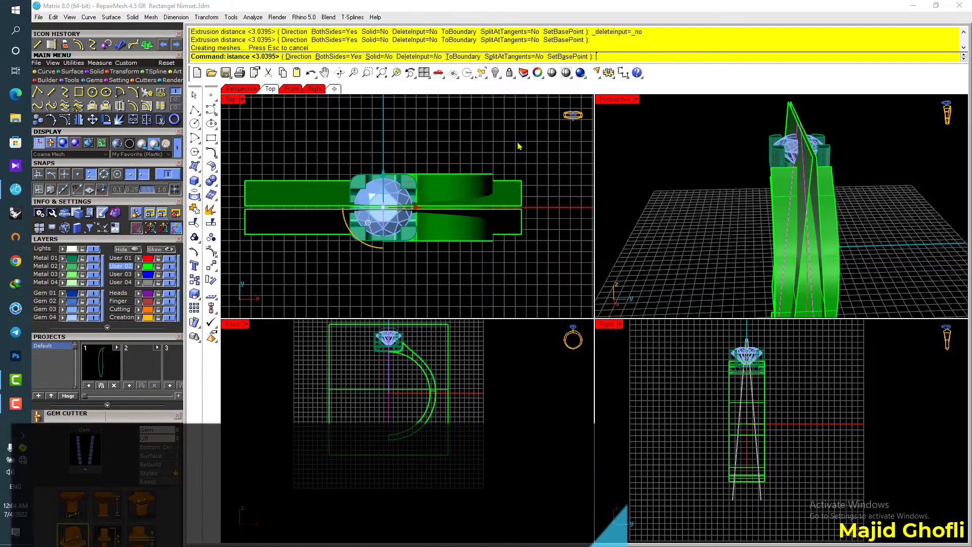
- Boolean split the shank solid with the two slanted extruded surfaces
double_click(625, 101)
scroll(625, 129, "down", 5)
right_click_drag(579, 182, 330, 244)
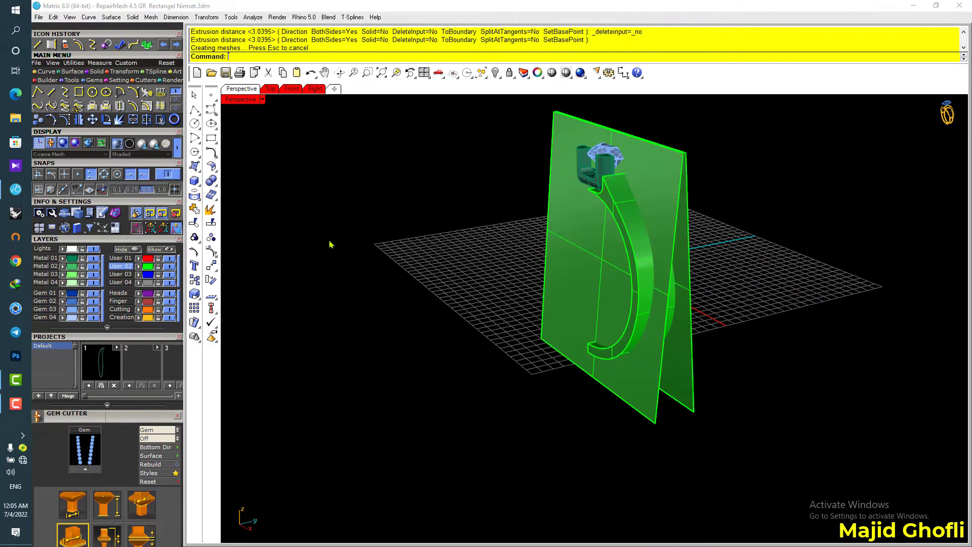
left_click(212, 182)
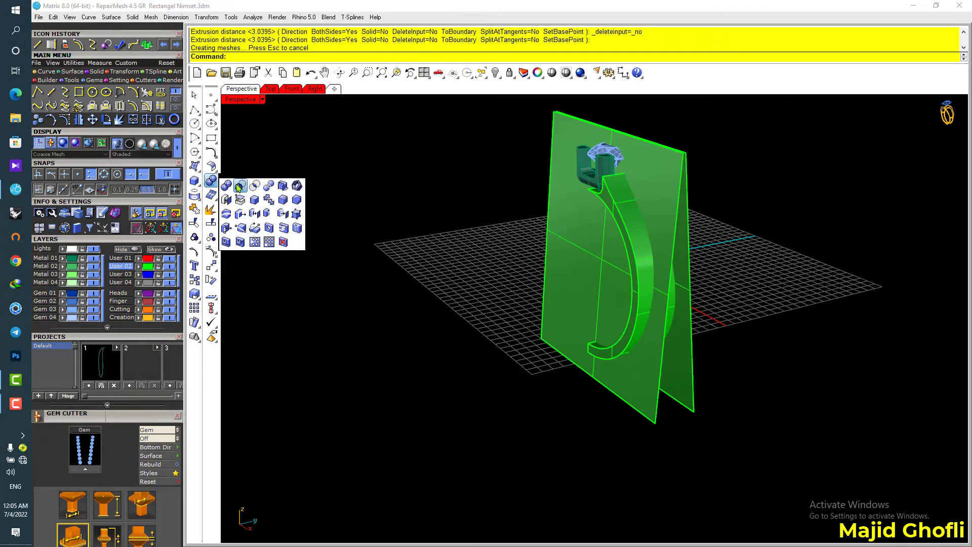
left_click(273, 186)
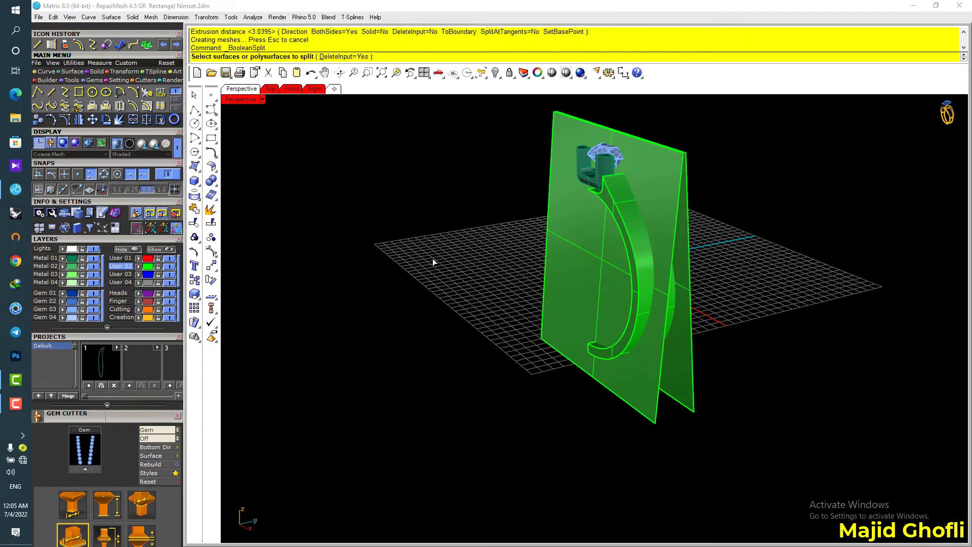
left_click(639, 248)
key("Return")
left_click(663, 166)
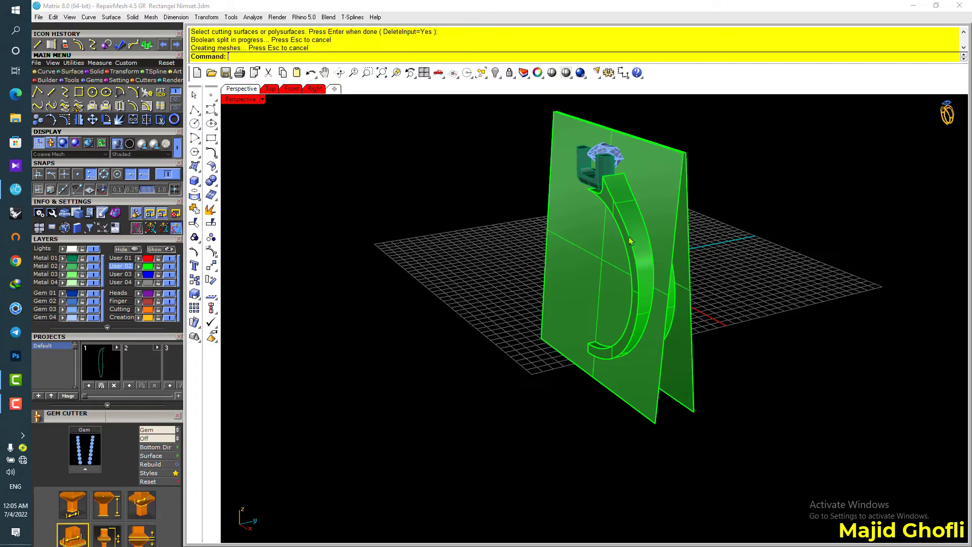
- Delete the slanted cutting surfaces and the two outer side pieces split off the shank, keeping its tapered middle piece
left_click(631, 235)
key("Delete")
left_click(670, 159)
key("Delete")
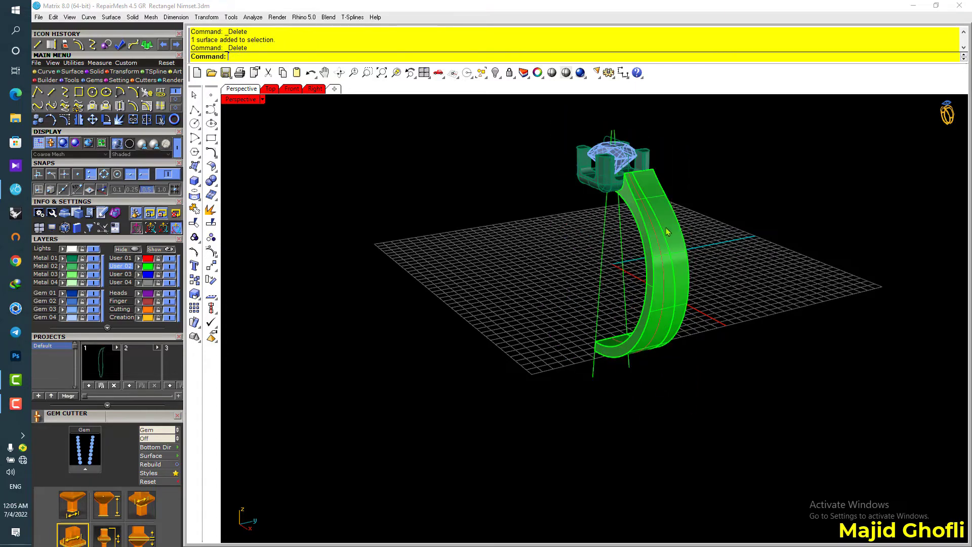
left_click(666, 228)
key("Delete")
- Examine the tapered shank from several angles, especially where its upper end meets the prong setting
right_click_drag(712, 273, 612, 217)
scroll(612, 217, "up", 5)
scroll(611, 217, "up", 6)
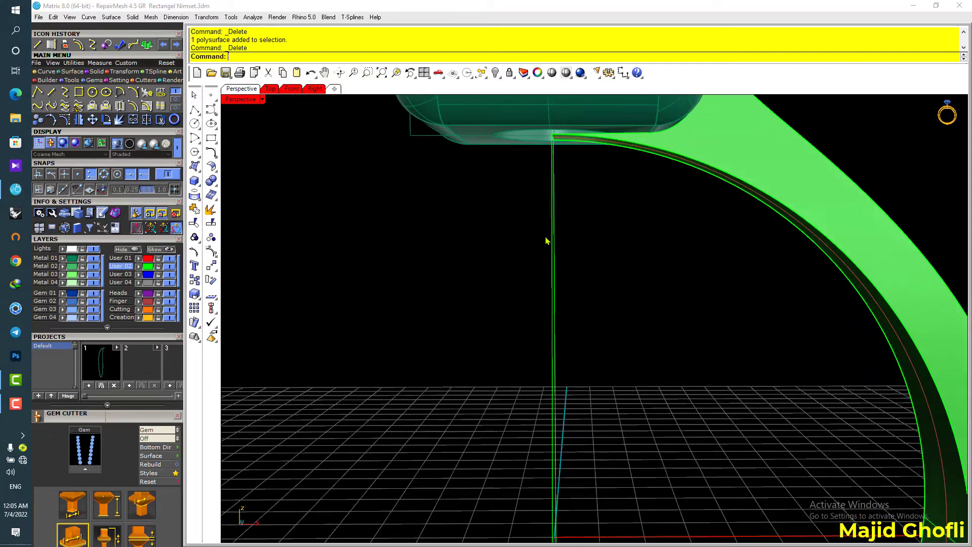
scroll(562, 219, "down", 3)
scroll(564, 218, "down", 3)
scroll(633, 243, "down", 1)
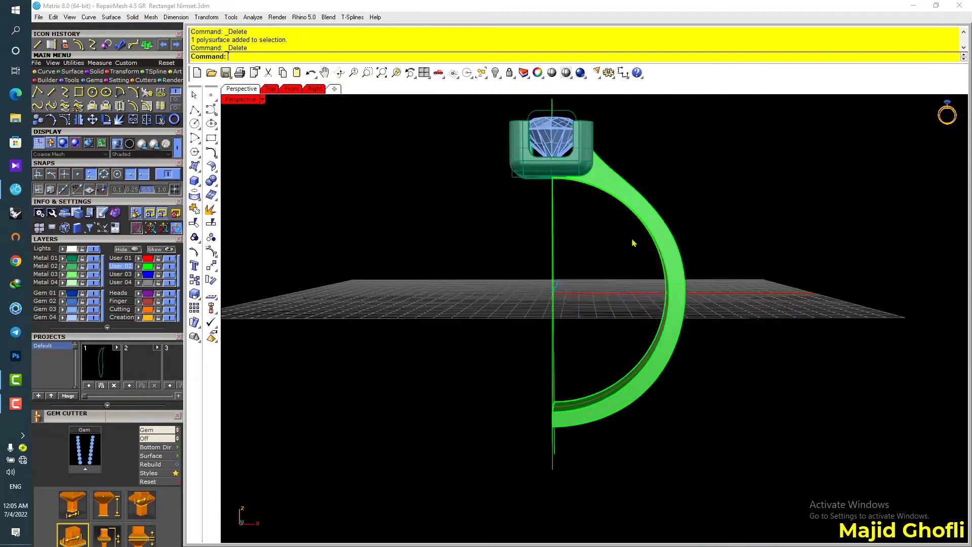
right_click_drag(633, 243, 638, 213)
scroll(709, 152, "up", 8)
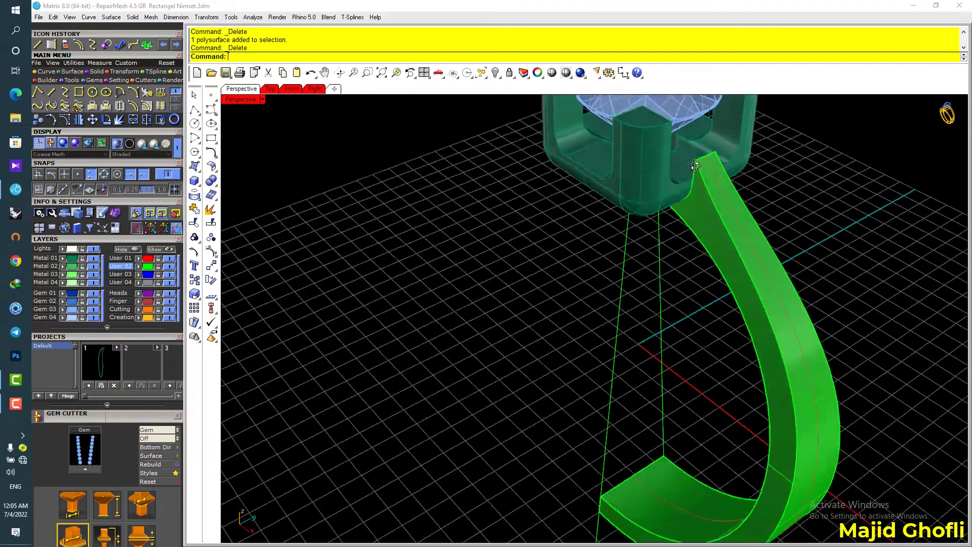
scroll(709, 141, "up", 3)
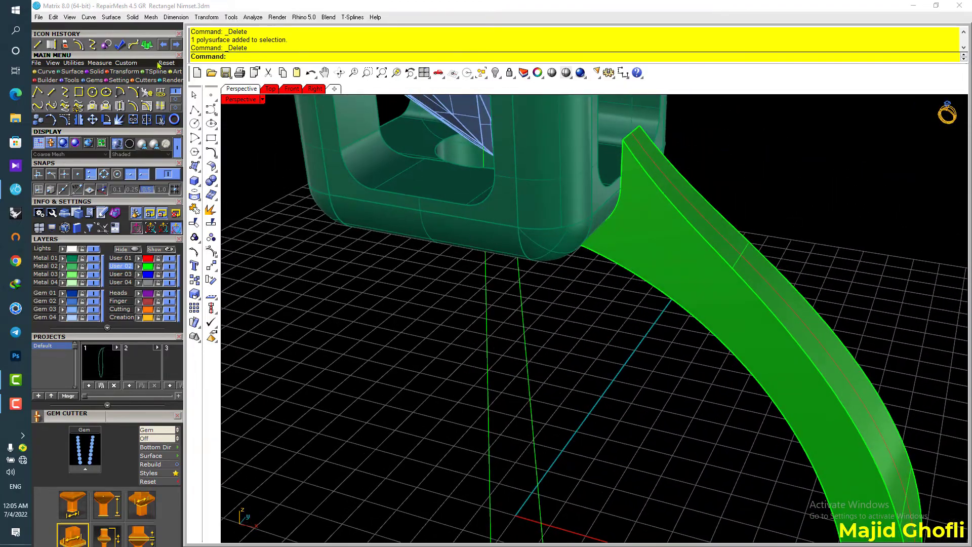
- Add a gem cutter to the round diamond, using a preset style with a straight cylindrical shaft reaching below the setting
left_click(70, 73)
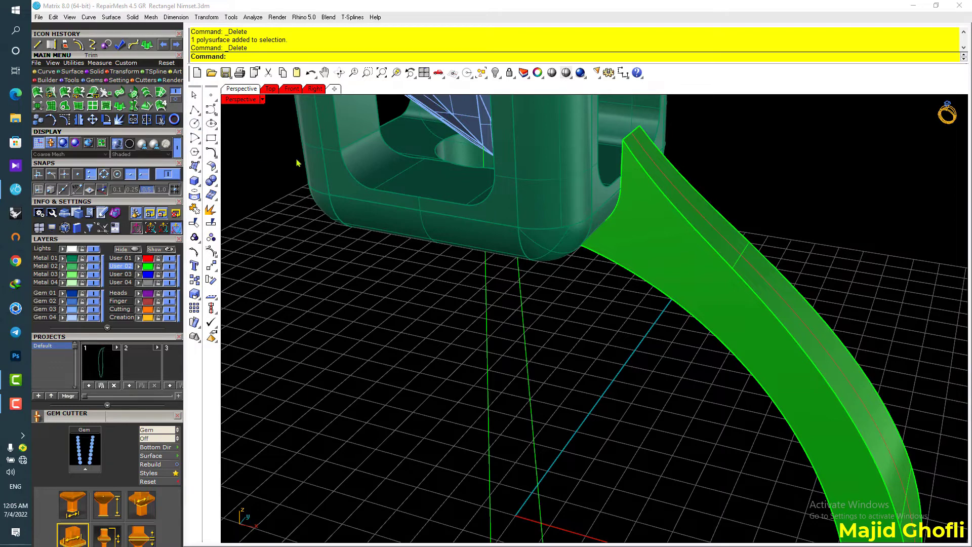
left_click(458, 113)
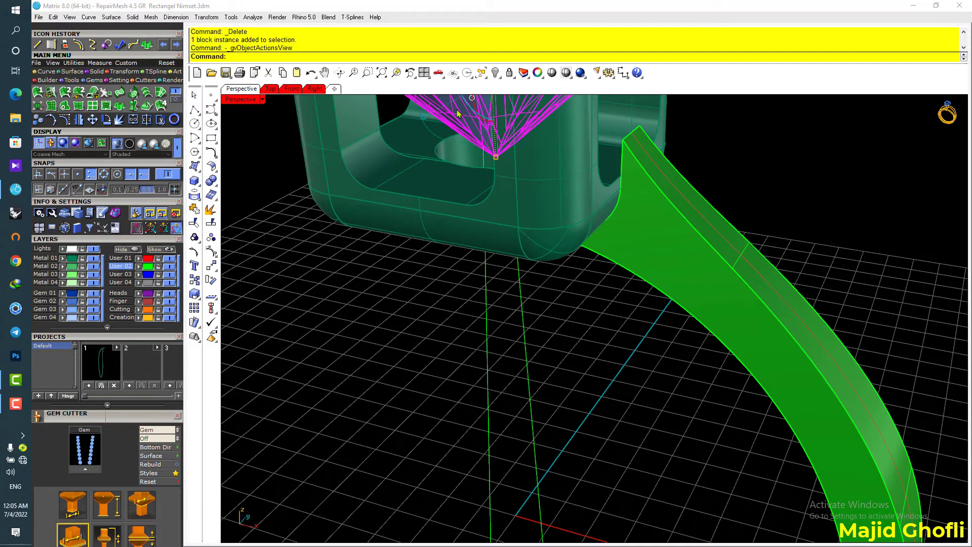
left_click(489, 240)
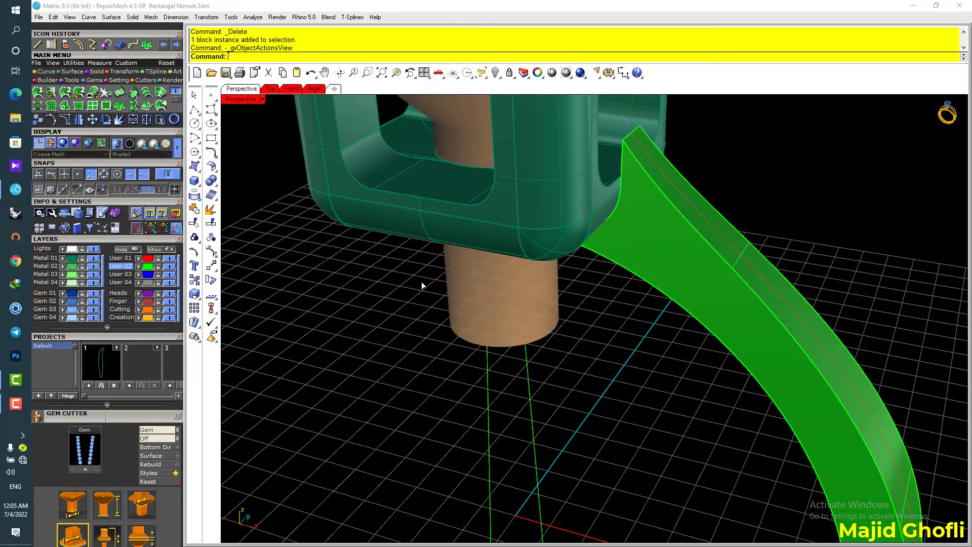
key("F6")
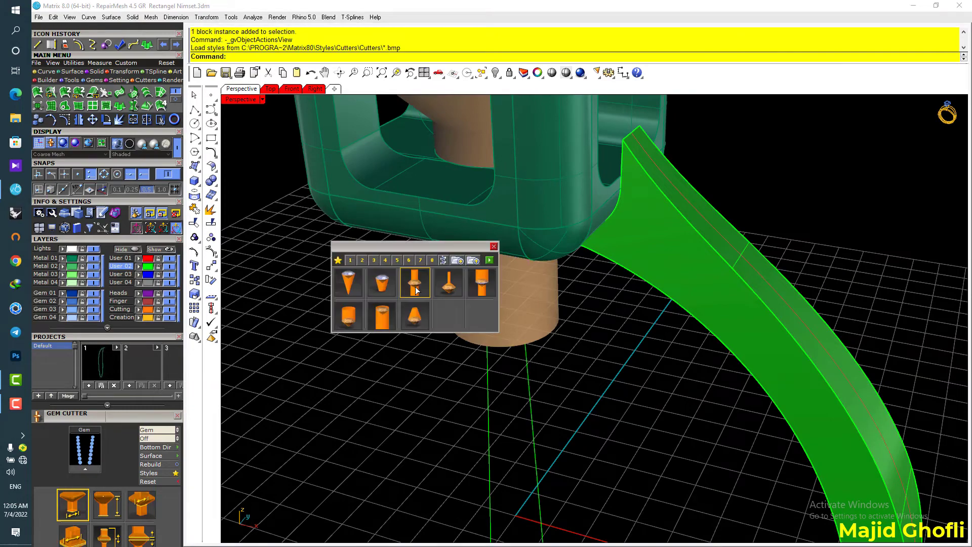
left_click(489, 261)
scroll(414, 246, "up", 3)
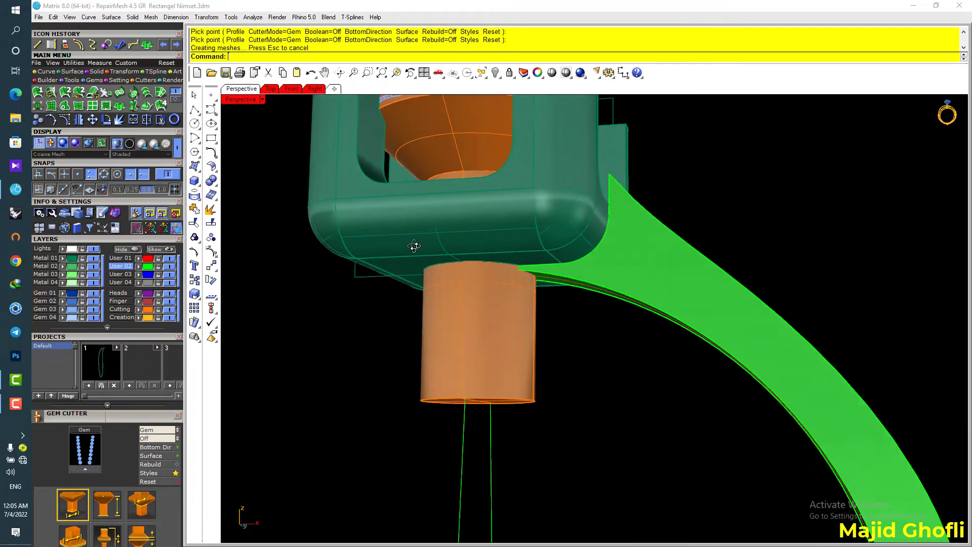
- Subtract the gem cutter from the shank with Boolean Difference, deleting the cutter
right_click_drag(414, 246, 417, 223)
left_click(208, 183)
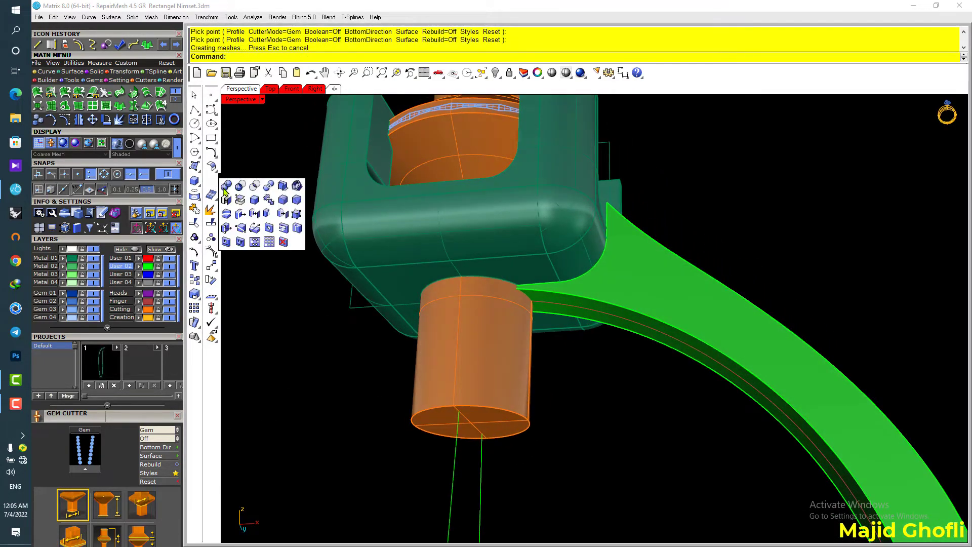
left_click(240, 186)
left_click(615, 293)
key("Return")
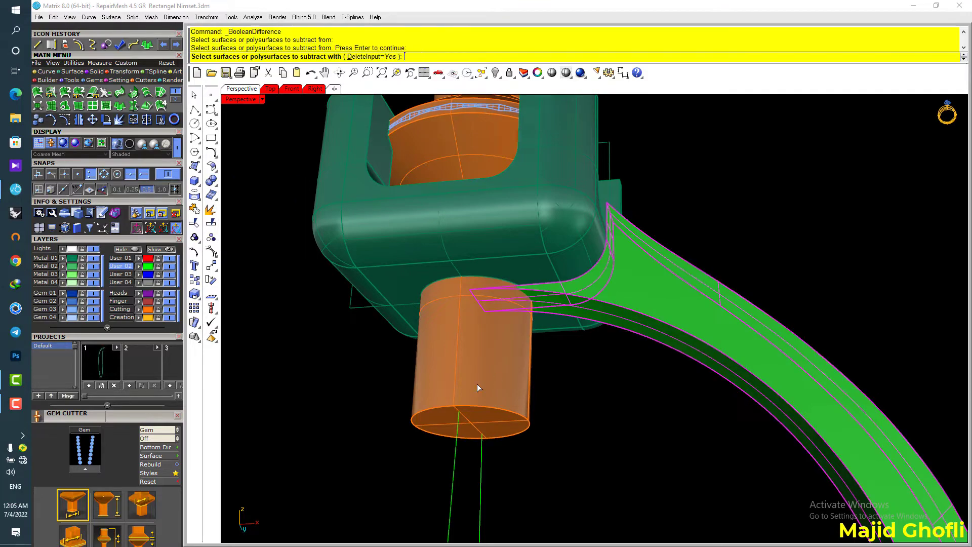
left_click(477, 384)
key("Return")
right_click_drag(476, 383, 607, 400)
- Fillet the shank's upper end edge and both long outer edges with a 0.3 radius
left_click(96, 72)
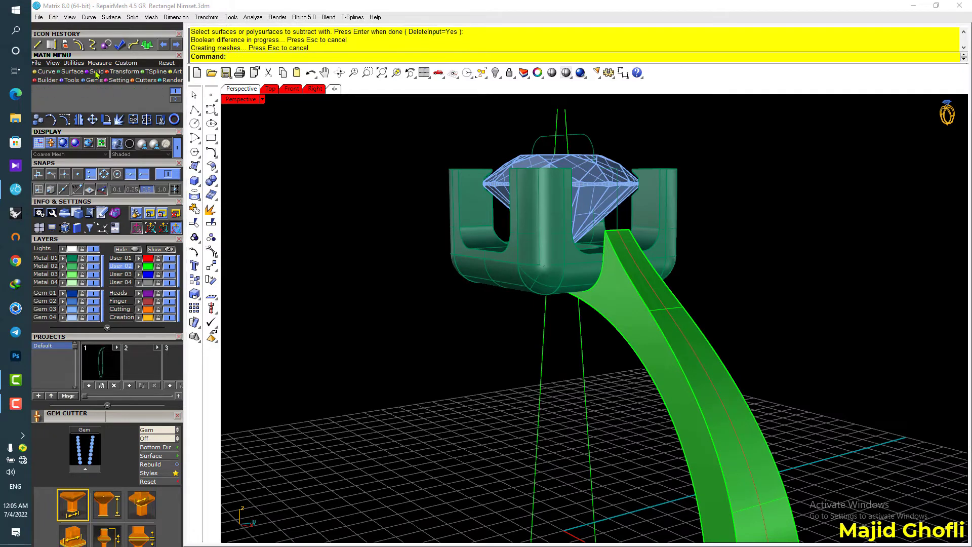
left_click(121, 94)
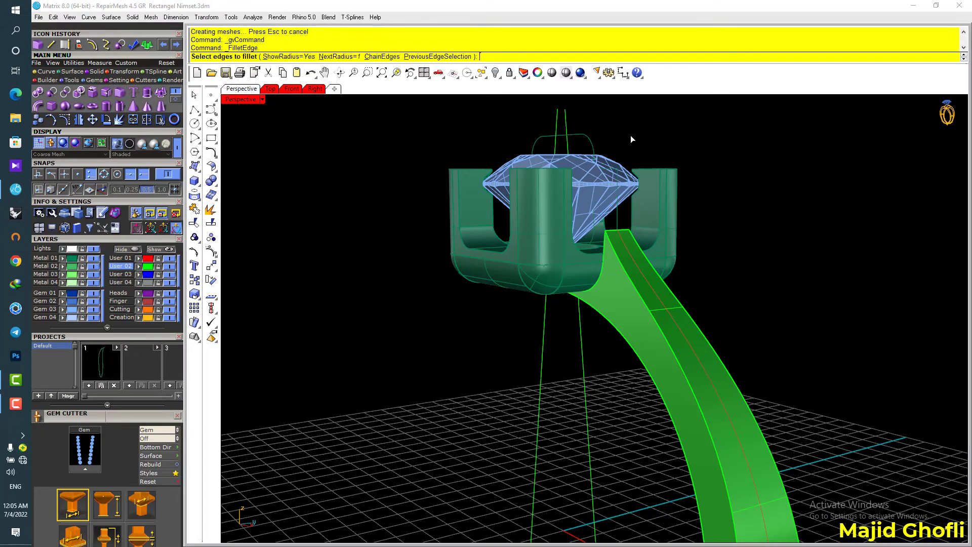
type(".3")
key("Return")
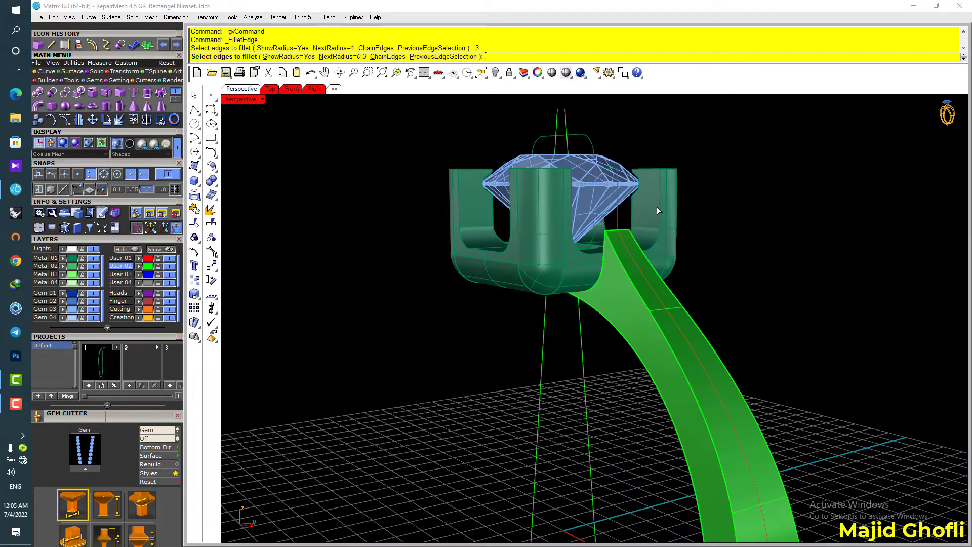
left_click(628, 230)
left_click(618, 258)
left_click(640, 251)
scroll(657, 229, "down", 3)
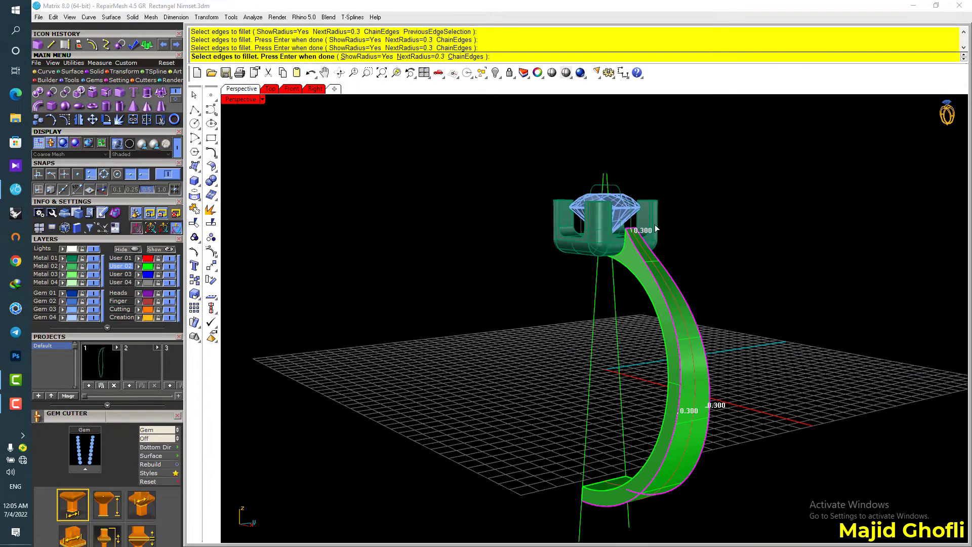
right_click_drag(744, 256, 690, 272)
scroll(699, 261, "up", 2)
right_click(701, 259)
right_click(701, 259)
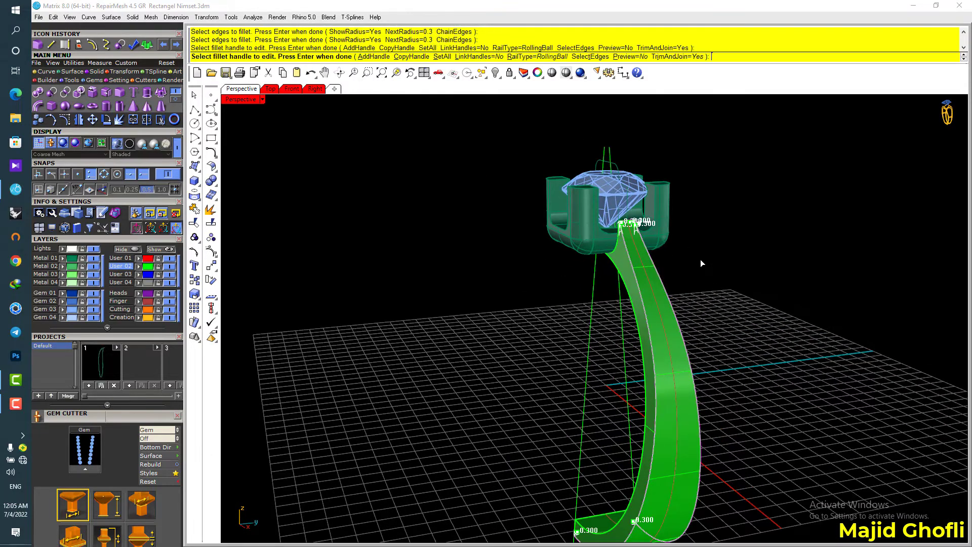
right_click(700, 259)
- Try to remove the flat face at the shank's lower end by extracting it with Copy=Yes and deleting the extracted surface
scroll(606, 241, "up", 5)
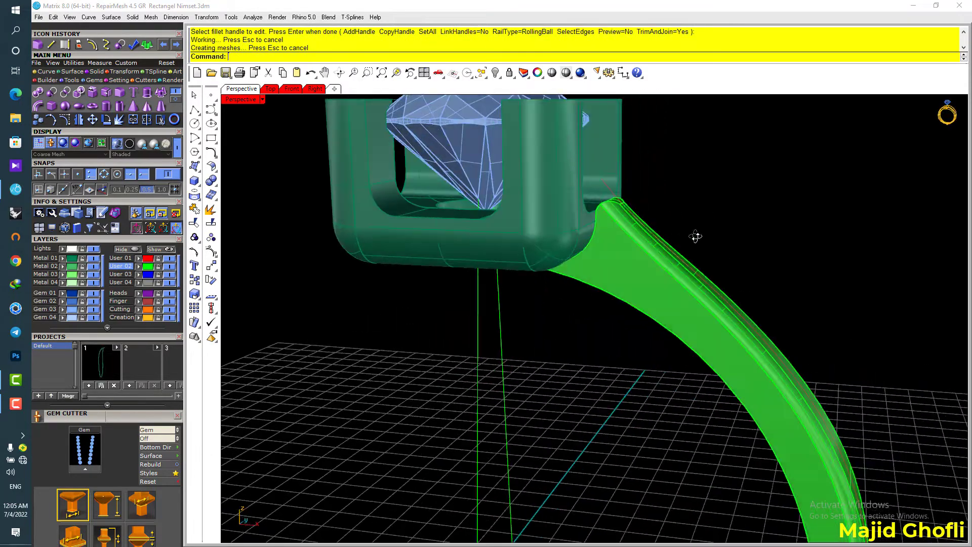
right_click_drag(695, 236, 671, 232)
scroll(678, 172, "down", 5)
left_click(672, 232)
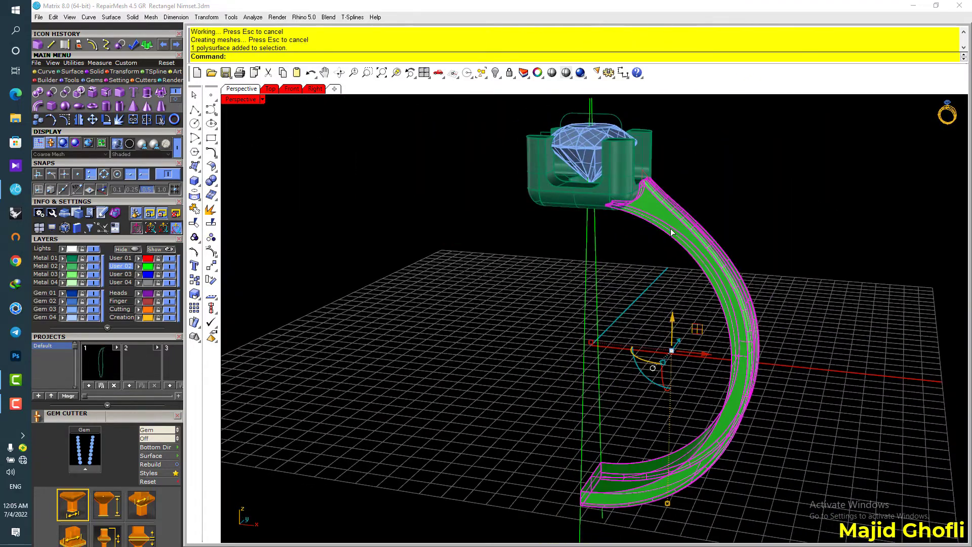
right_click_drag(626, 296, 646, 424)
right_click_drag(638, 380, 634, 262, "shift")
left_click(685, 341)
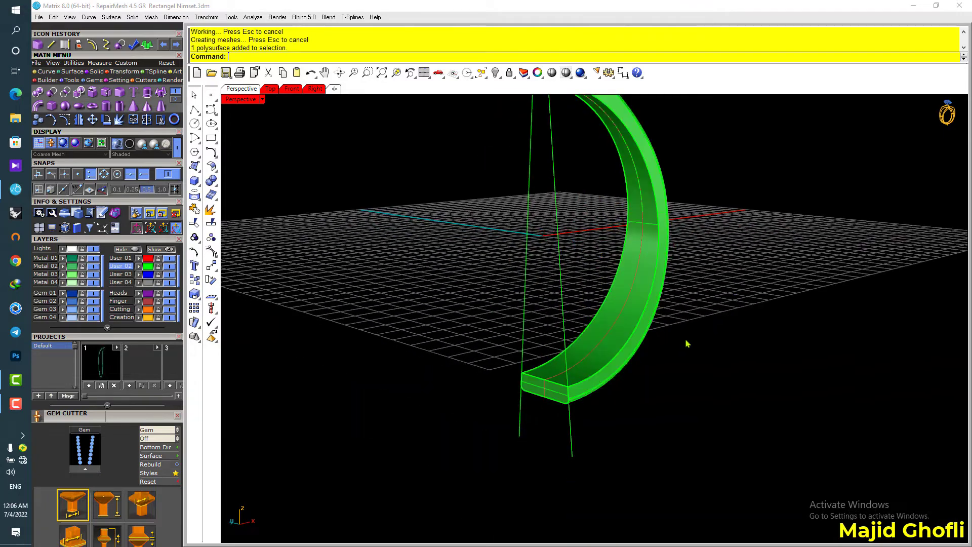
scroll(539, 417, "up", 3)
left_click(107, 93)
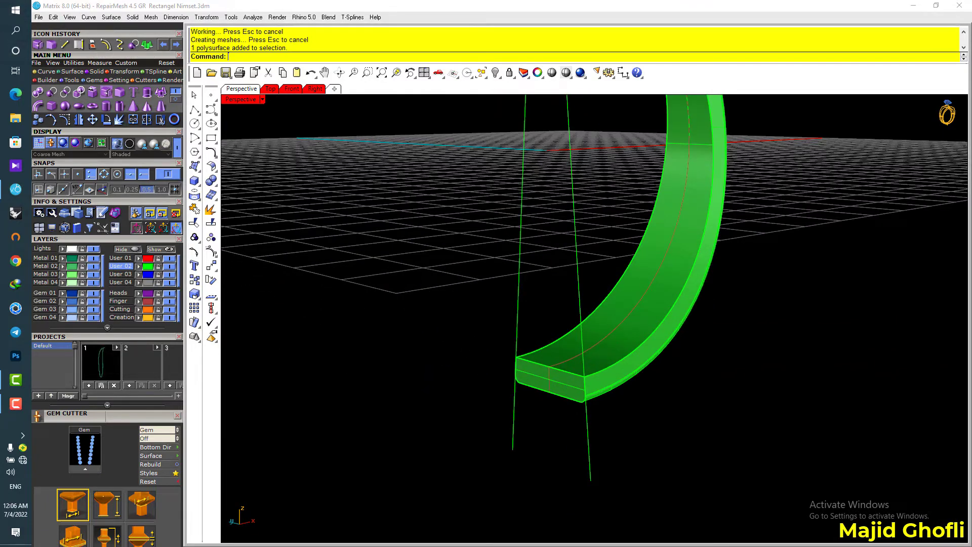
left_click(540, 375)
key("Delete")
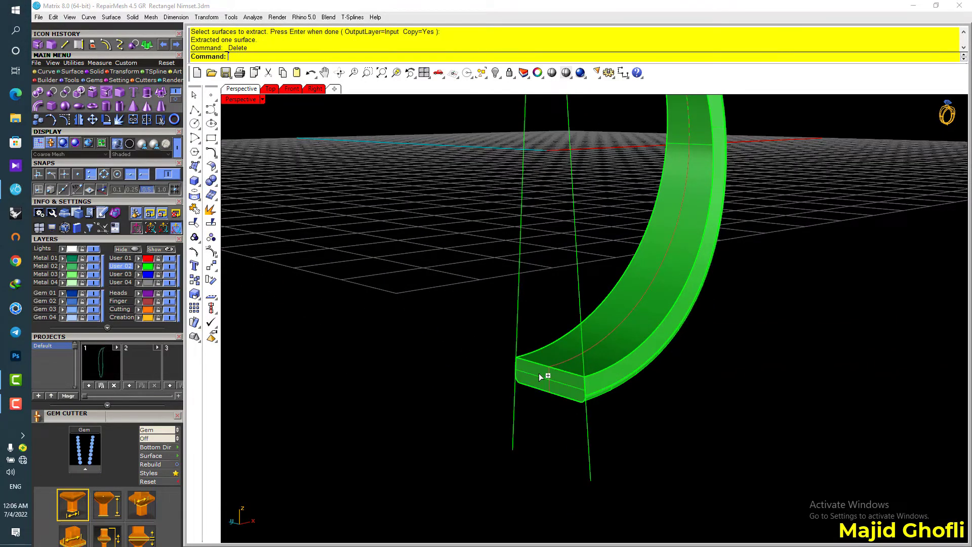
- Extract the flat face at the shank's lower end with Copy=No and delete it
key("Return")
left_click(359, 57)
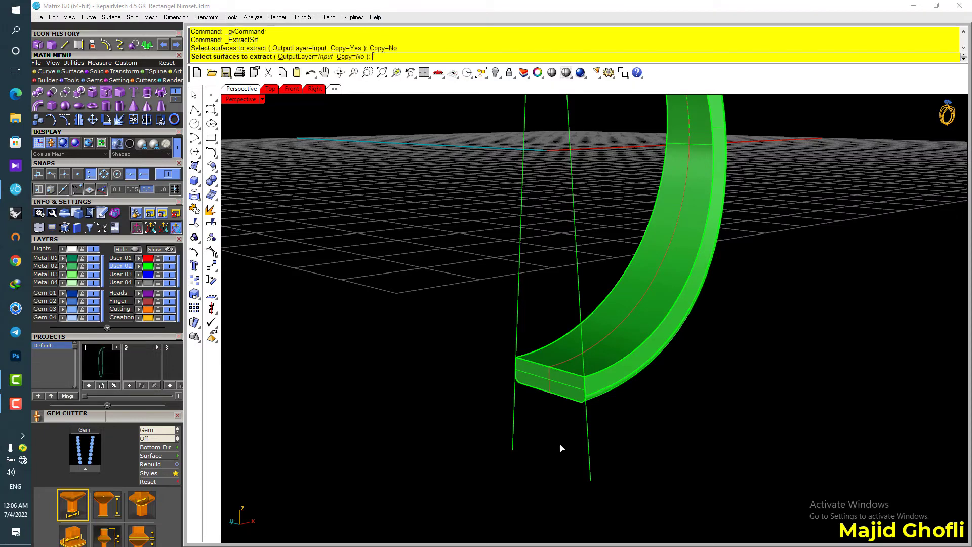
left_click(544, 379)
key("Return")
key("Delete")
- Mirror the half shank about the Y axis and join both halves into one full band
scroll(633, 344, "down", 5)
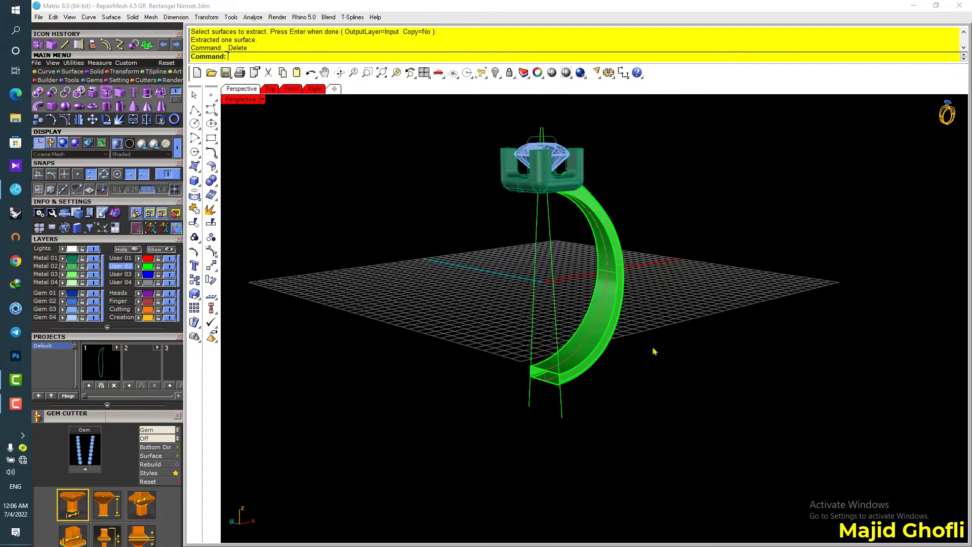
left_click(616, 320)
key("F5")
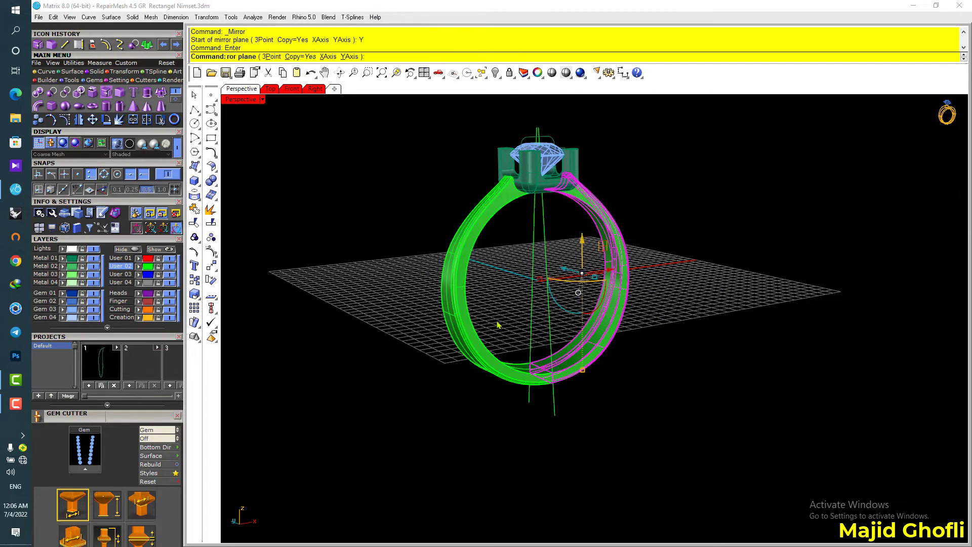
left_click(474, 341, "shift")
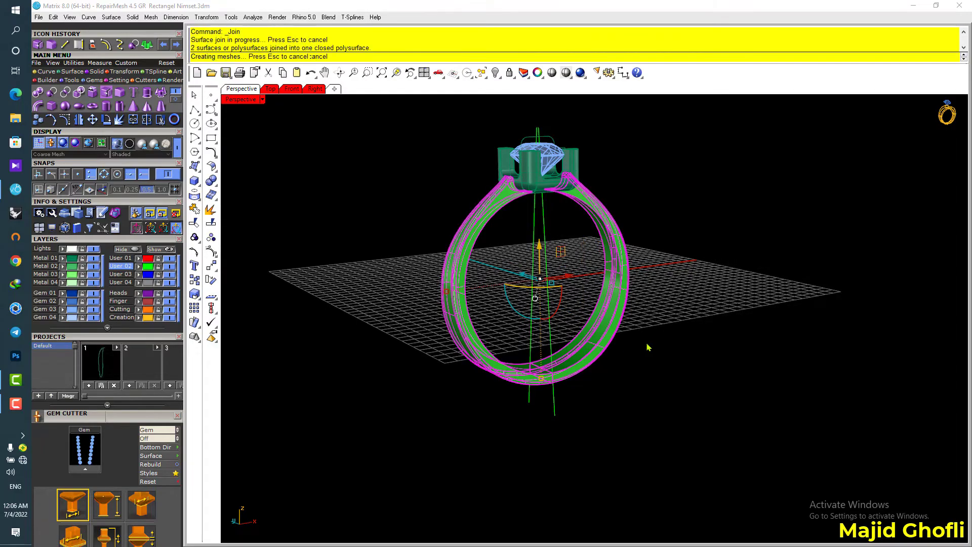
right_click_drag(646, 347, 683, 519)
key("ctrl+j")
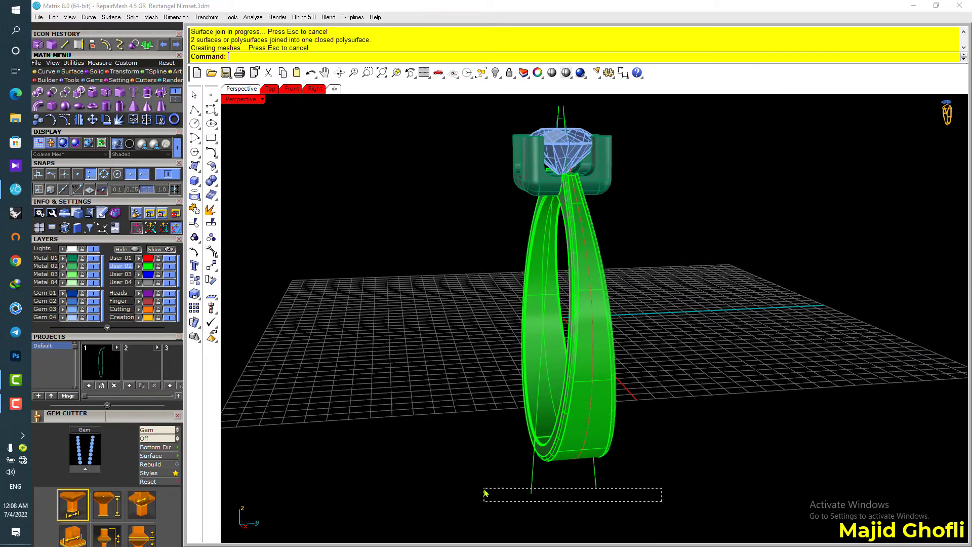
- Delete the two leftover curves below the band and move the joined band onto the same metal layer as the setting
left_click_drag(485, 493, 483, 490)
key("Delete")
right_click_drag(494, 235, 592, 213)
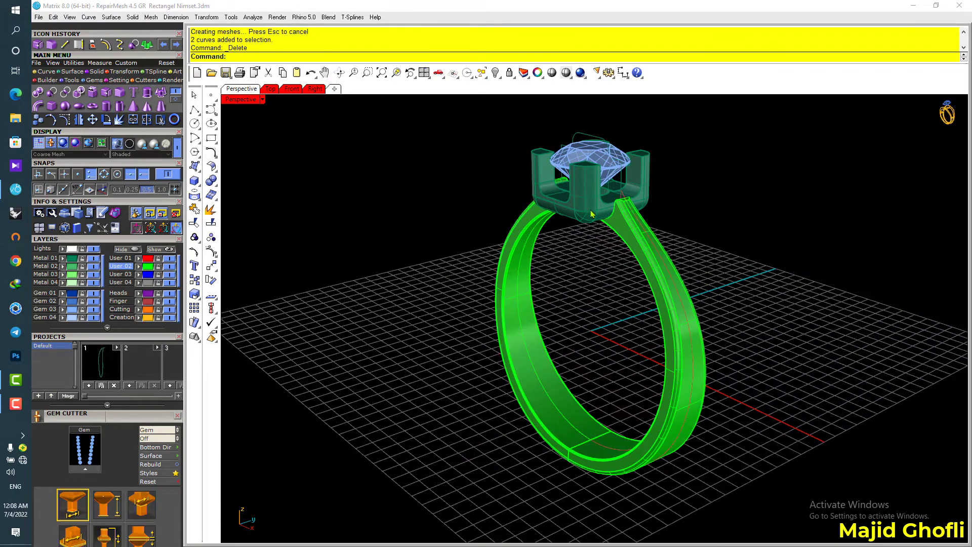
left_click(591, 213)
left_click(633, 238)
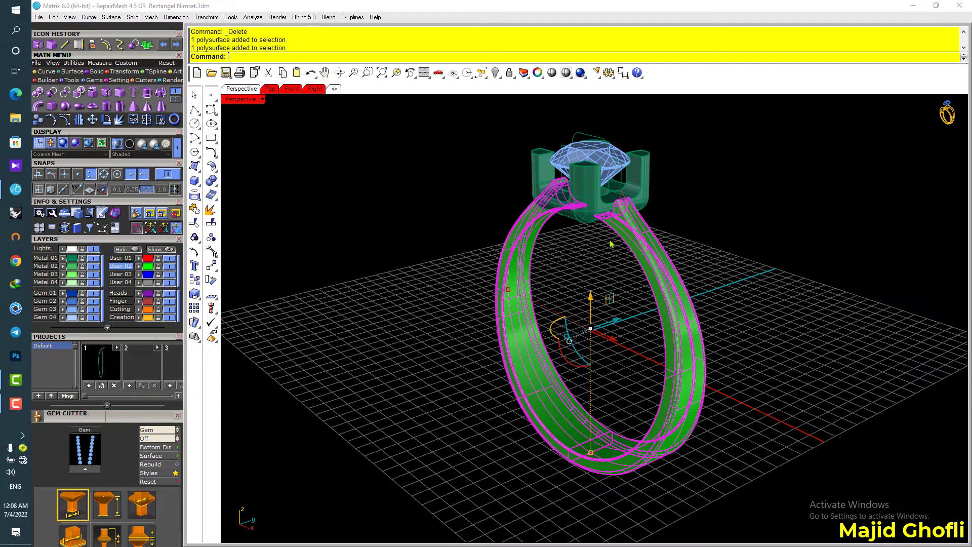
left_click(65, 264)
left_click(295, 238)
- Fit the ring in all four viewports, set the Perspective view to Rendered display and maximize it to view the ring
left_click(422, 74)
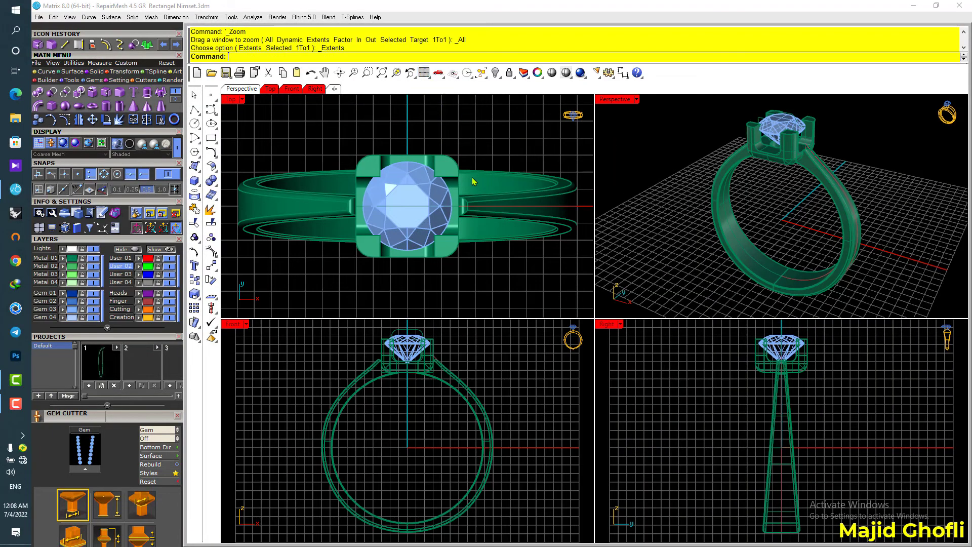
left_click(635, 100)
left_click(658, 56)
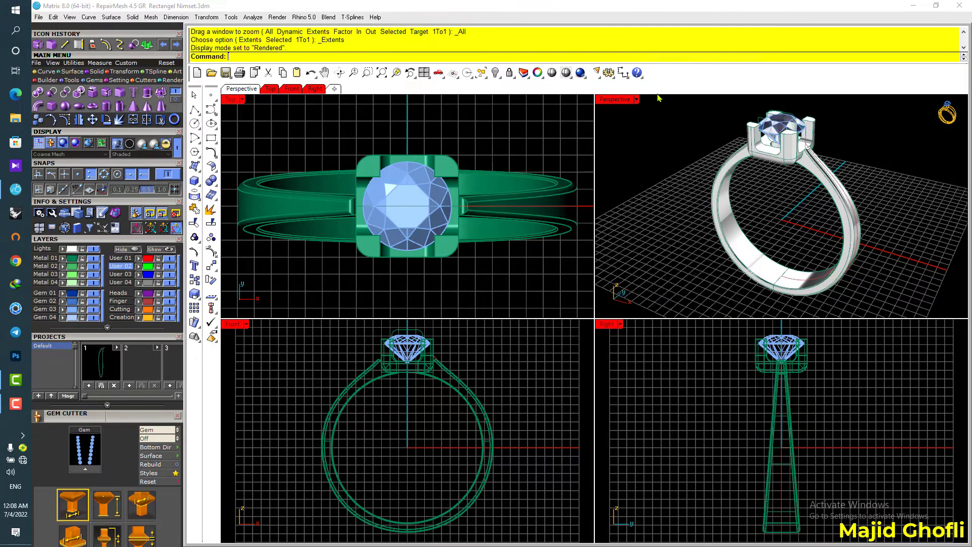
double_click(618, 100)
right_click_drag(721, 164, 531, 192)
- Set the Perspective view's display mode to My Favorite (ICE) and inspect the finished ring from several sides
left_click(262, 99)
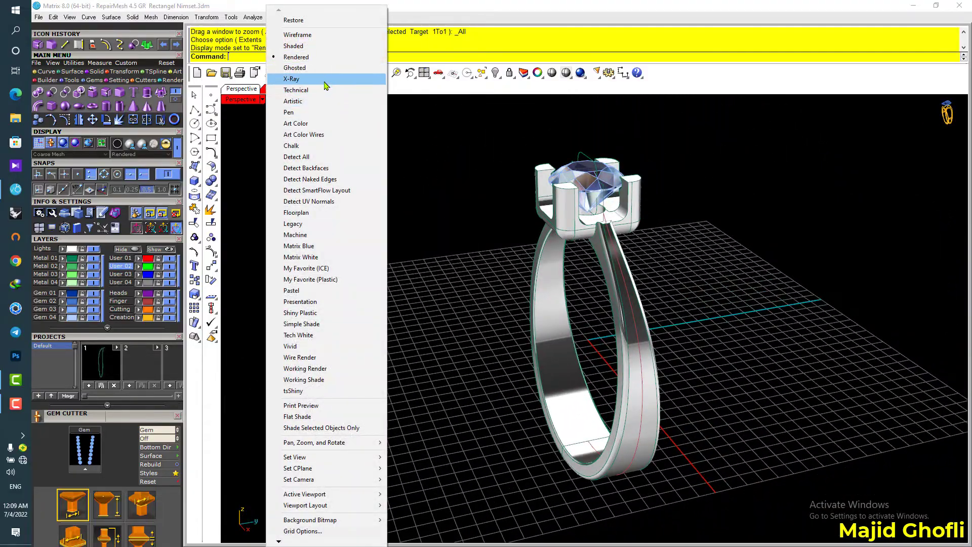
left_click(306, 267)
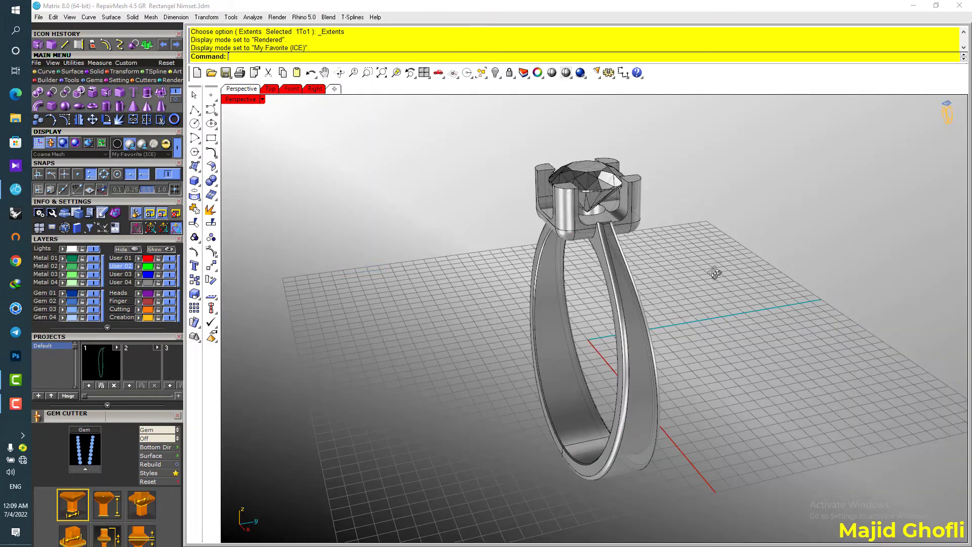
right_click_drag(431, 266, 594, 299)
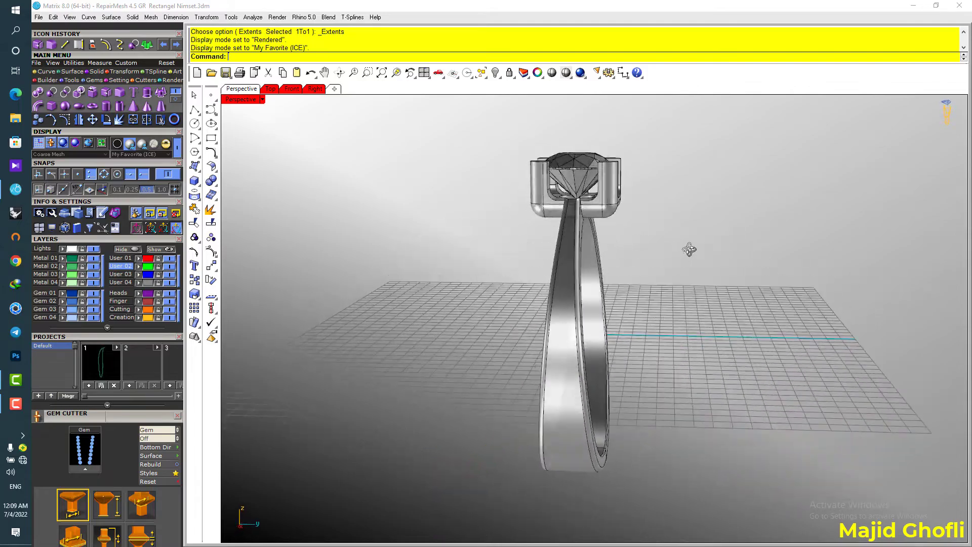
right_click_drag(689, 250, 460, 281)
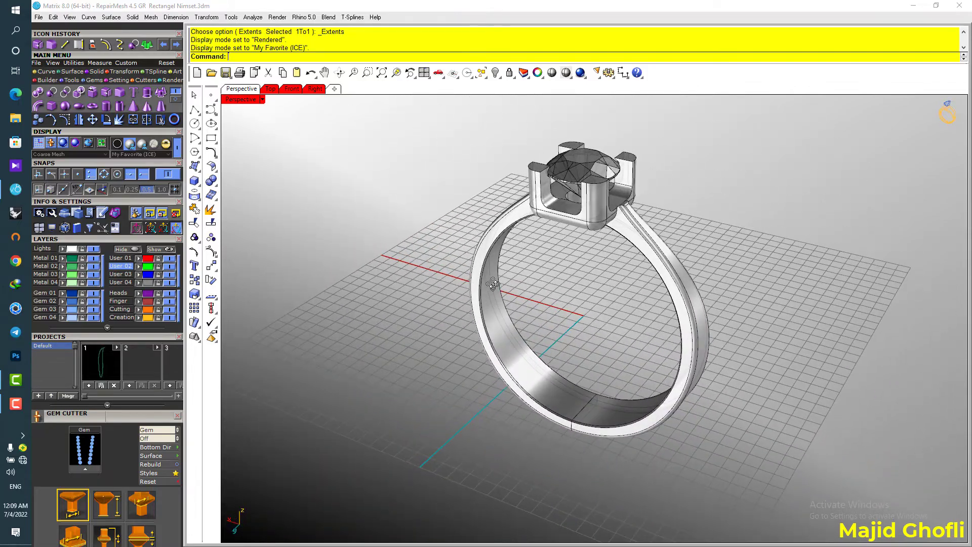